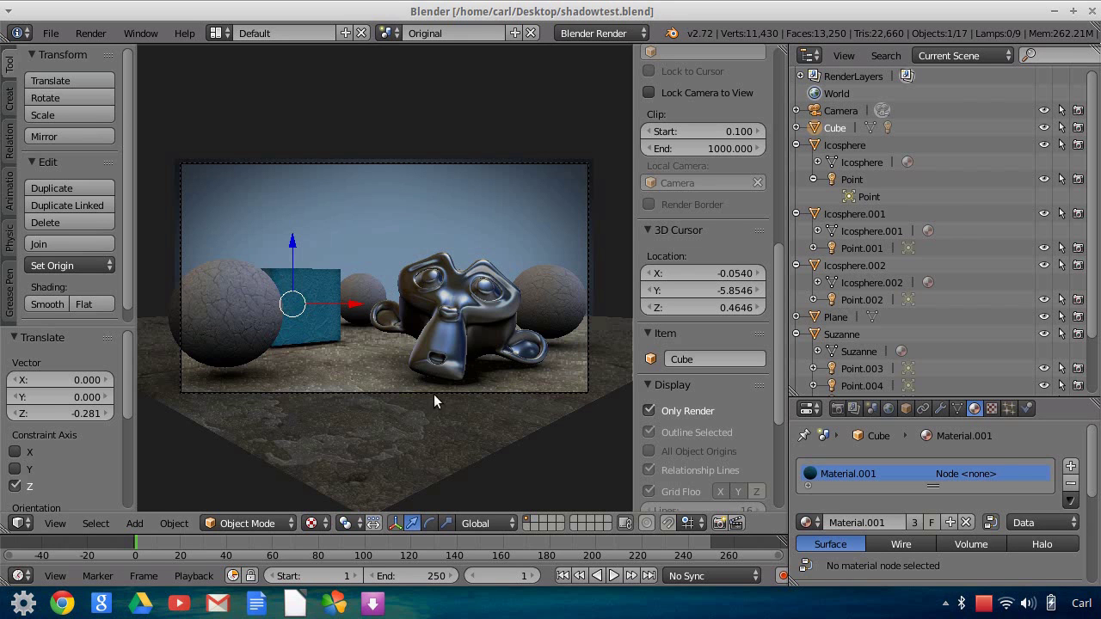
Orbit and zoom to a high free view of the floor, backdrop, cube, spheres and Suzanne.
{"action": "mouse_move", "coordinate": [462, 398]}
{"action": "middle_mouse_down"}
{"action": "mouse_move", "coordinate": [507, 400]}
{"action": "mouse_move", "coordinate": [435, 403]}
{"action": "middle_mouse_up"}
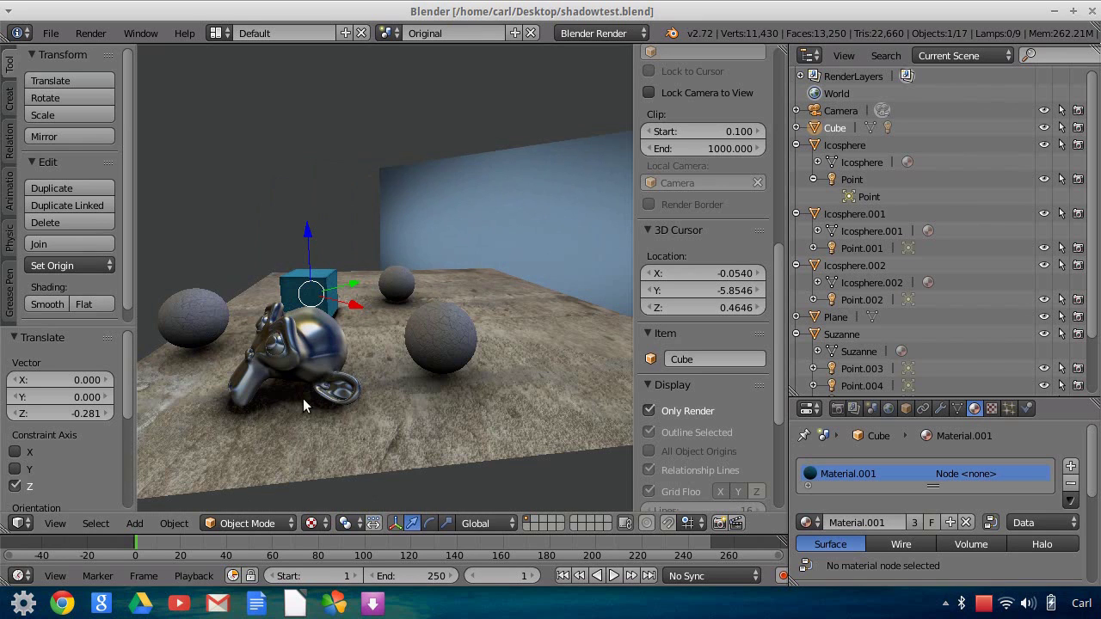
{"action": "mouse_move", "coordinate": [308, 405]}
{"action": "middle_mouse_down"}
{"action": "mouse_move", "coordinate": [421, 418]}
{"action": "mouse_move", "coordinate": [401, 425]}
{"action": "mouse_move", "coordinate": [301, 372]}
{"action": "middle_mouse_up"}
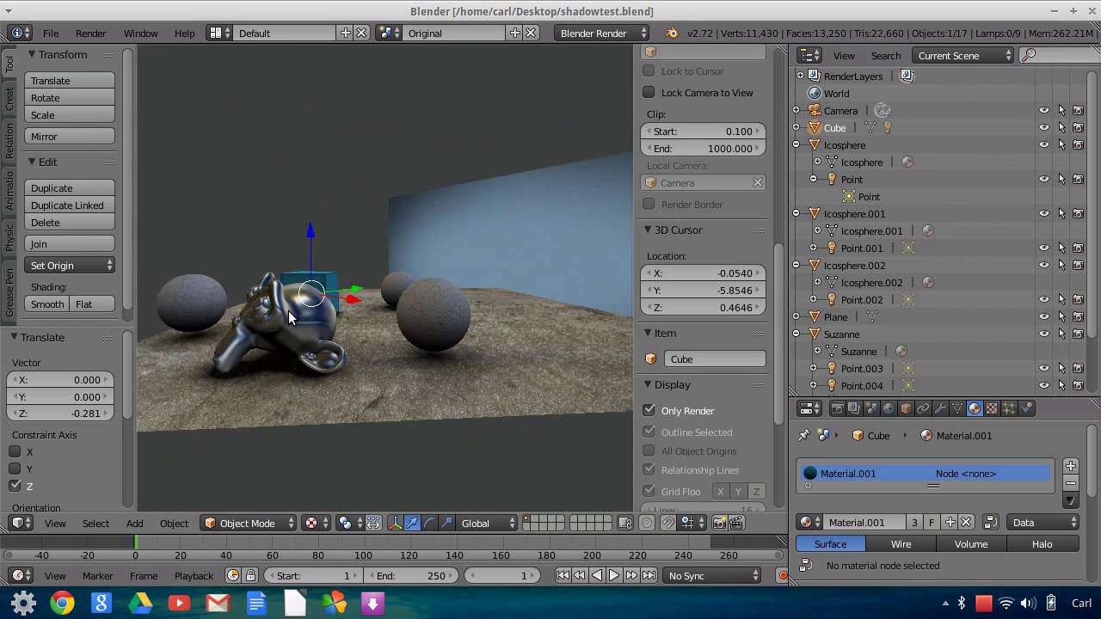
{"action": "scroll", "coordinate": [471, 325], "scroll_direction": "up", "scroll_amount": 2}
{"action": "scroll", "coordinate": [456, 344], "scroll_direction": "up", "scroll_amount": 2}
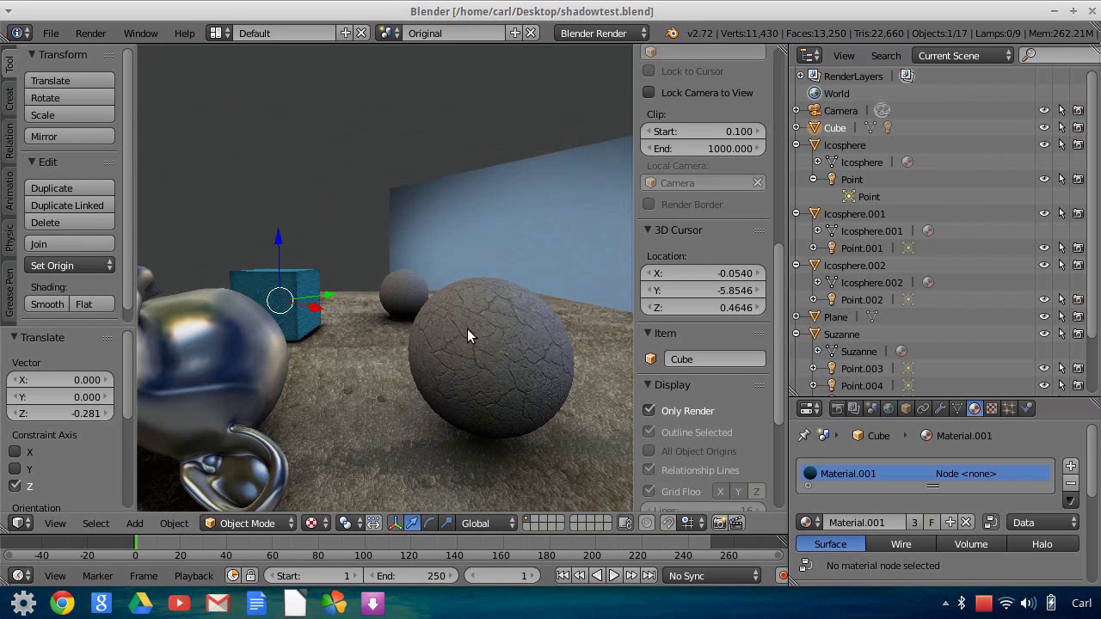
{"action": "scroll", "coordinate": [518, 361], "scroll_direction": "down", "scroll_amount": 2}
{"action": "mouse_move", "coordinate": [523, 367]}
{"action": "middle_mouse_down"}
{"action": "mouse_move", "coordinate": [470, 381]}
{"action": "mouse_move", "coordinate": [313, 333]}
{"action": "mouse_move", "coordinate": [393, 335]}
{"action": "mouse_move", "coordinate": [410, 416]}
{"action": "middle_mouse_up"}
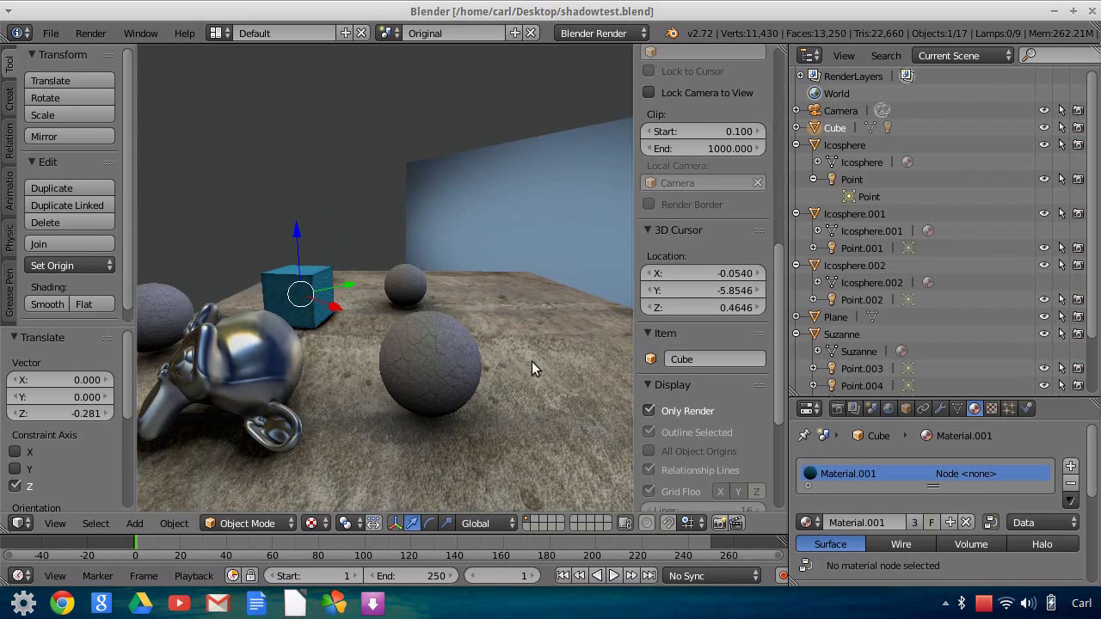
{"action": "mouse_move", "coordinate": [536, 361]}
{"action": "middle_mouse_down"}
{"action": "mouse_move", "coordinate": [556, 451]}
{"action": "mouse_move", "coordinate": [624, 447]}
{"action": "middle_mouse_up"}
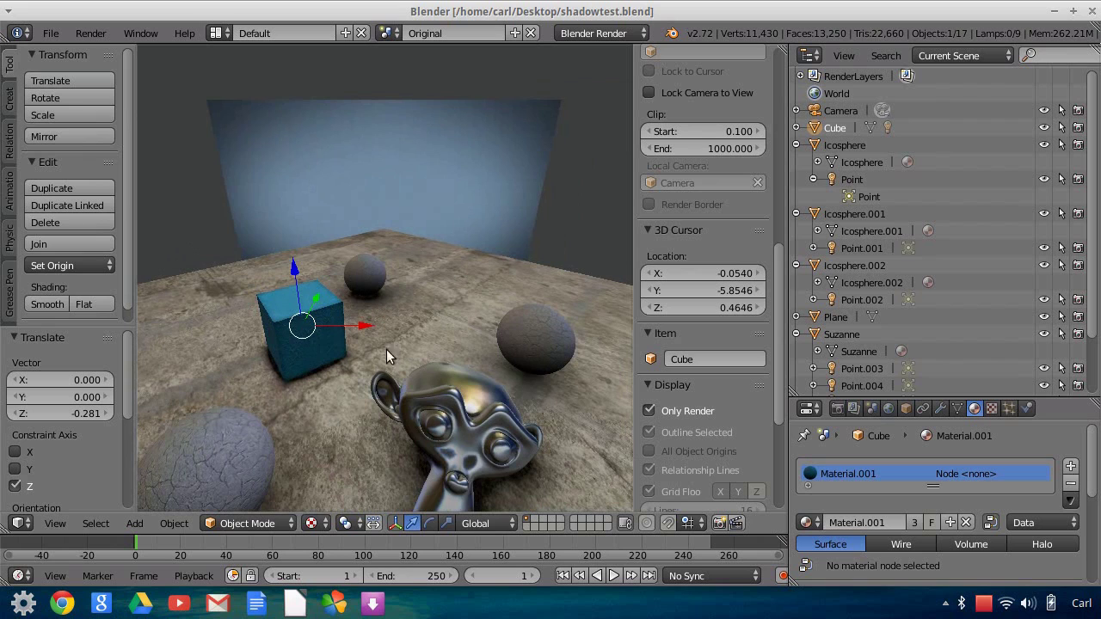
{"action": "mouse_move", "coordinate": [367, 369]}
{"action": "middle_mouse_down"}
{"action": "mouse_move", "coordinate": [391, 443]}
{"action": "mouse_move", "coordinate": [313, 379]}
{"action": "mouse_move", "coordinate": [366, 432]}
{"action": "mouse_move", "coordinate": [353, 390]}
{"action": "mouse_move", "coordinate": [341, 400]}
{"action": "middle_mouse_up"}
{"action": "mouse_move", "coordinate": [439, 216]}
{"action": "middle_mouse_down"}
{"action": "mouse_move", "coordinate": [394, 297]}
{"action": "mouse_move", "coordinate": [552, 170]}
{"action": "middle_mouse_up"}
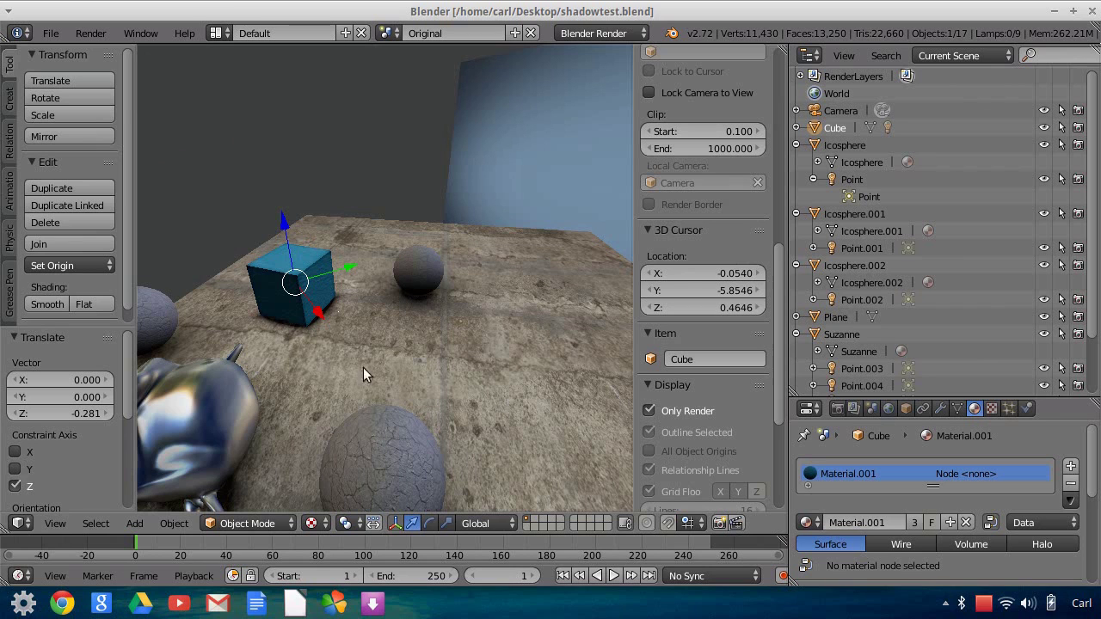
Switch the viewport back to the camera view via View > Camera.
{"action": "left_click", "coordinate": [54, 523]}
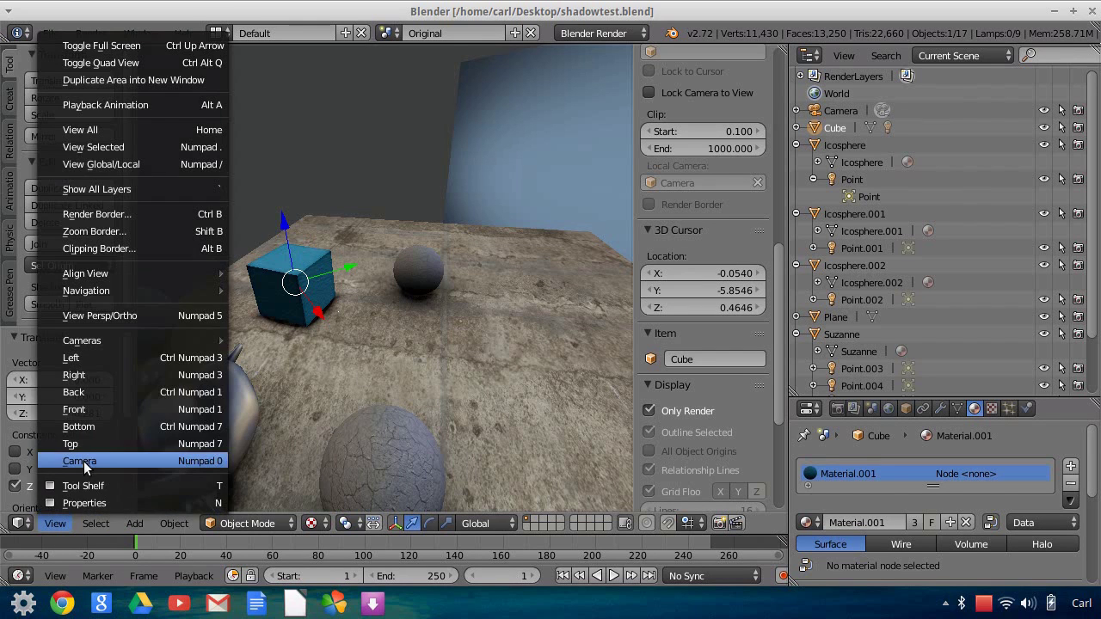
{"action": "left_click", "coordinate": [83, 459]}
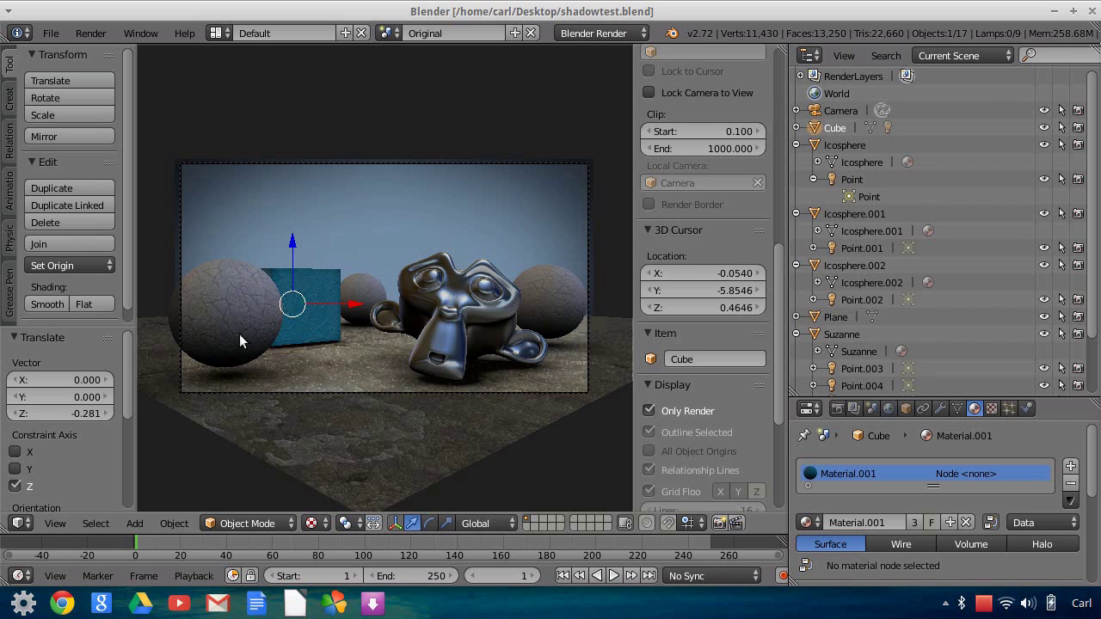
Lower the large left sphere onto the floor and raise the blue cube about 0.25 along Z.
{"action": "right_click", "coordinate": [233, 309]}
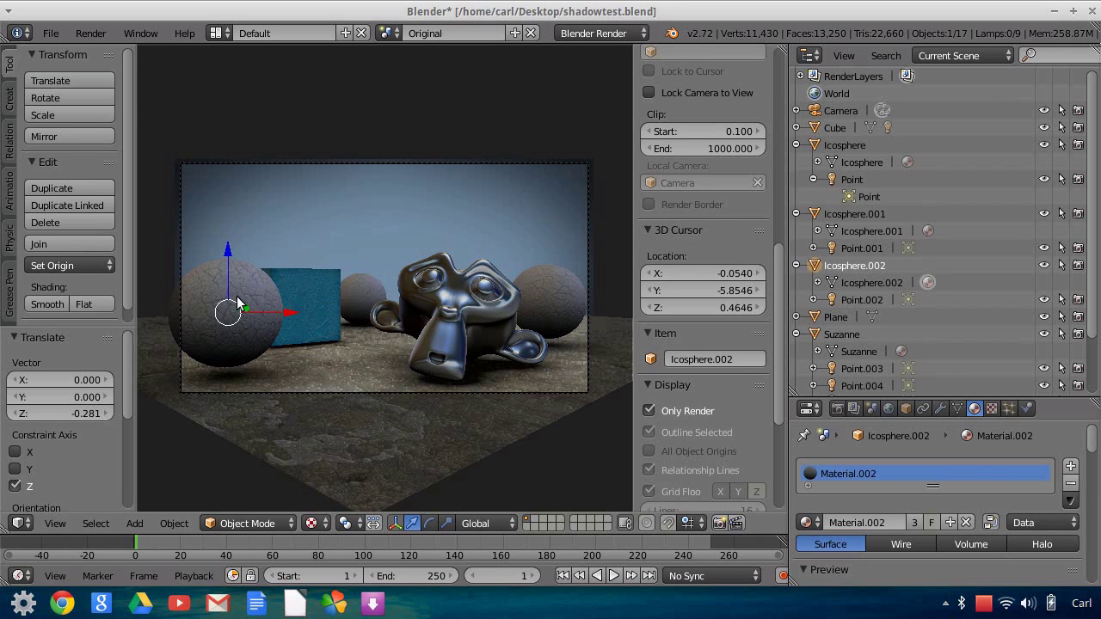
{"action": "mouse_move", "coordinate": [230, 248]}
{"action": "left_mouse_down"}
{"action": "mouse_move", "coordinate": [219, 253]}
{"action": "mouse_move", "coordinate": [220, 240]}
{"action": "left_mouse_up"}
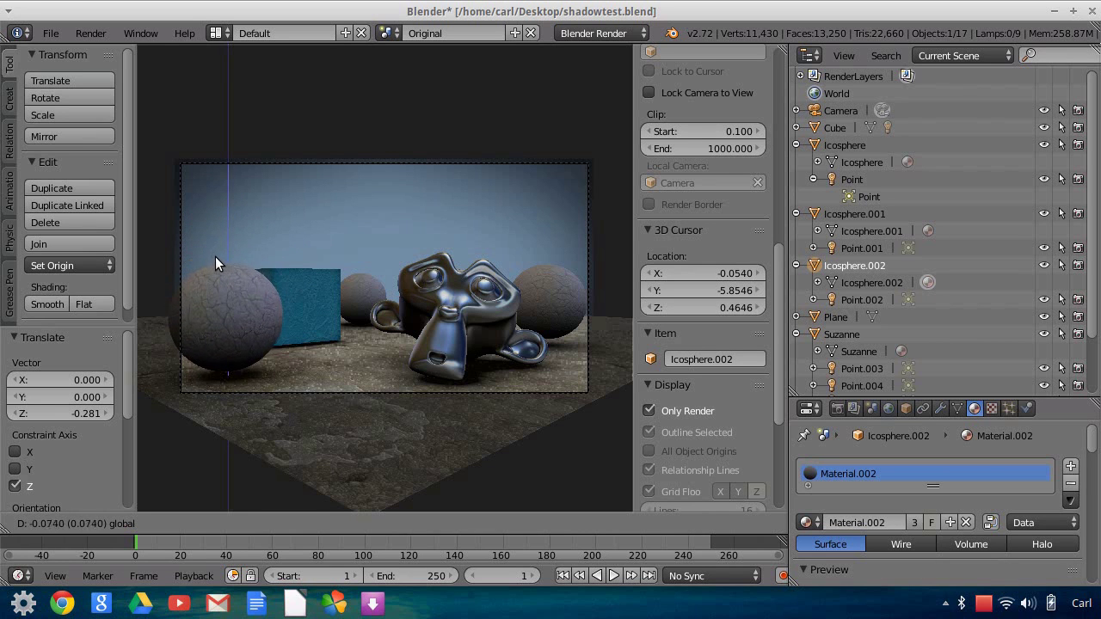
{"action": "left_click_drag", "start_coordinate": [221, 239], "coordinate": [212, 260]}
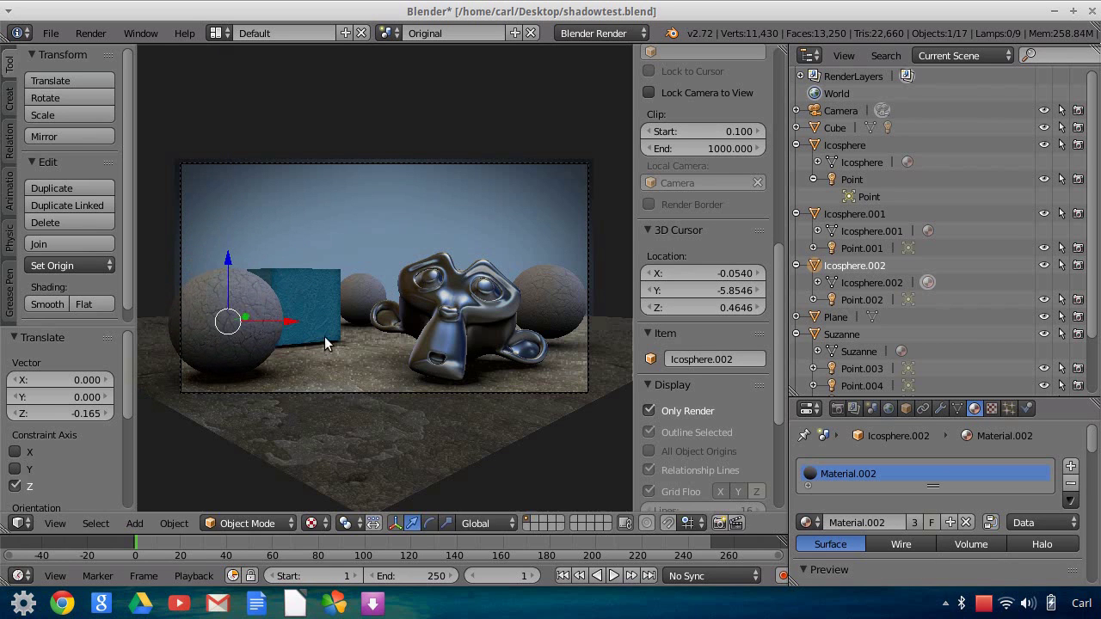
{"action": "right_click", "coordinate": [301, 293]}
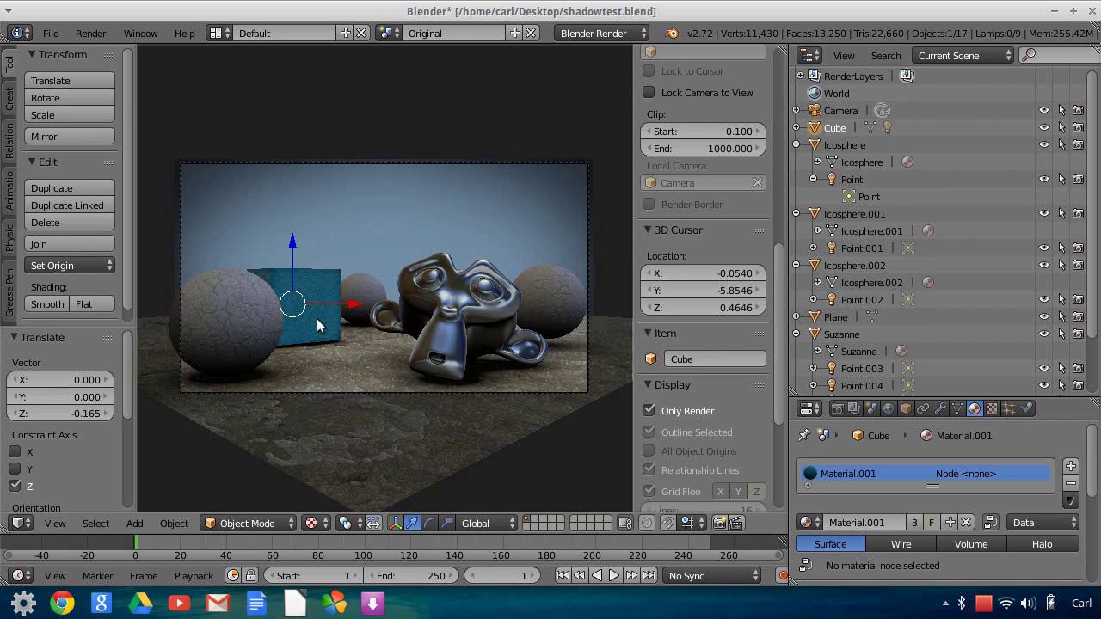
{"action": "mouse_move", "coordinate": [292, 245]}
{"action": "left_mouse_down"}
{"action": "mouse_move", "coordinate": [281, 228]}
{"action": "mouse_move", "coordinate": [272, 237]}
{"action": "mouse_move", "coordinate": [274, 210]}
{"action": "mouse_move", "coordinate": [266, 235]}
{"action": "left_mouse_up"}
Rotate Suzanne about 16° around Z and settle her back down on the floor.
{"action": "right_click", "coordinate": [471, 315]}
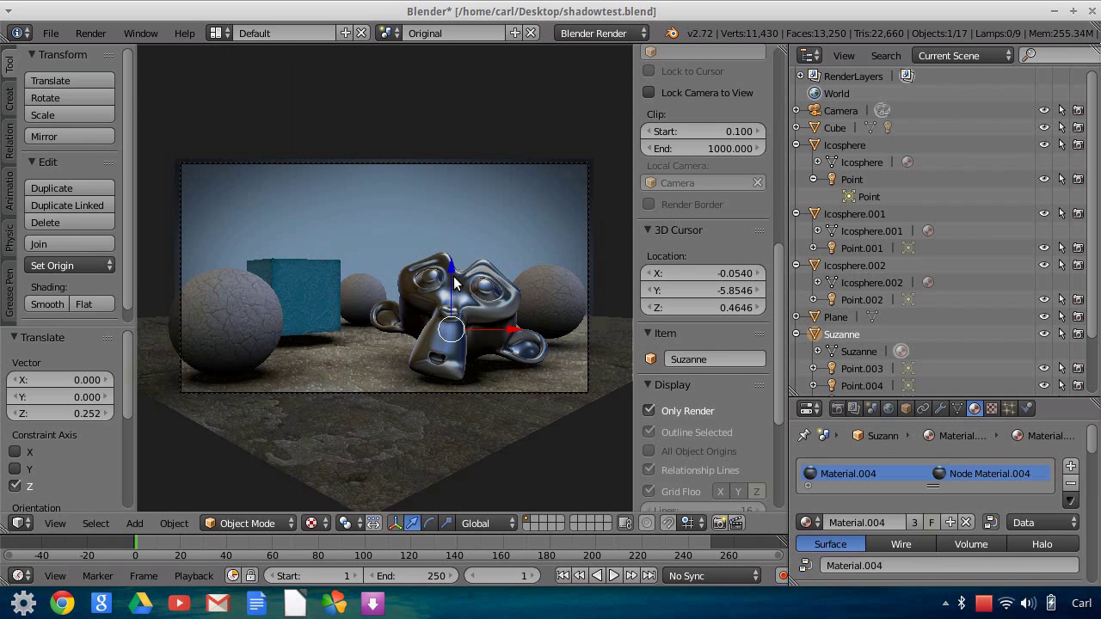
{"action": "key", "text": "g"}
{"action": "key", "text": "z"}
{"action": "mouse_move", "coordinate": [451, 237]}
{"action": "left_mouse_down"}
{"action": "mouse_move", "coordinate": [449, 219]}
{"action": "mouse_move", "coordinate": [441, 277]}
{"action": "left_mouse_up"}
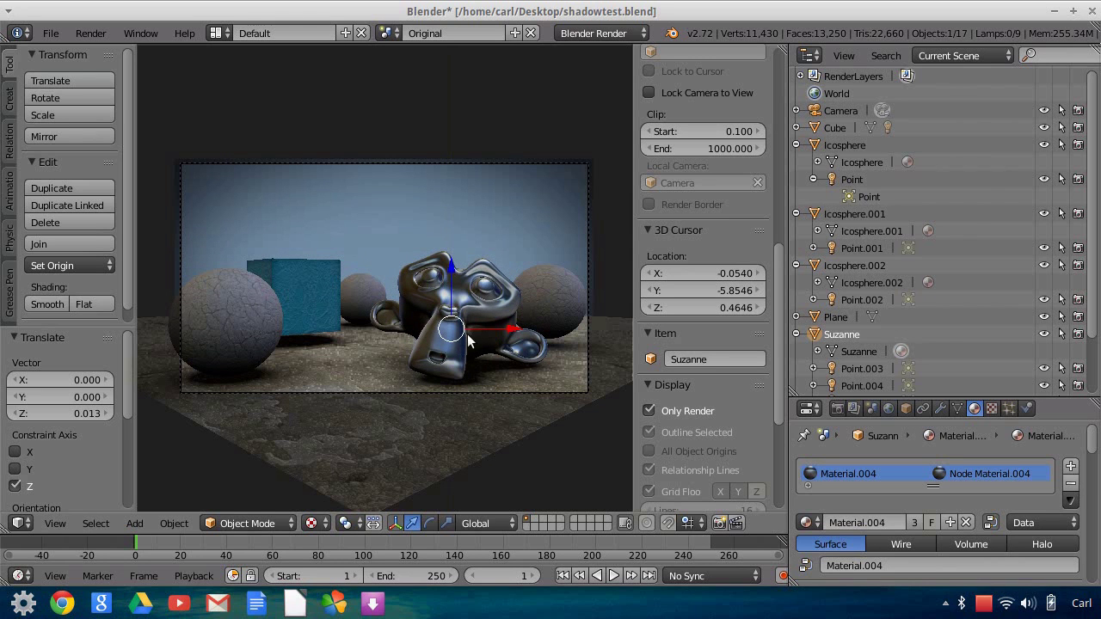
{"action": "key", "text": "r"}
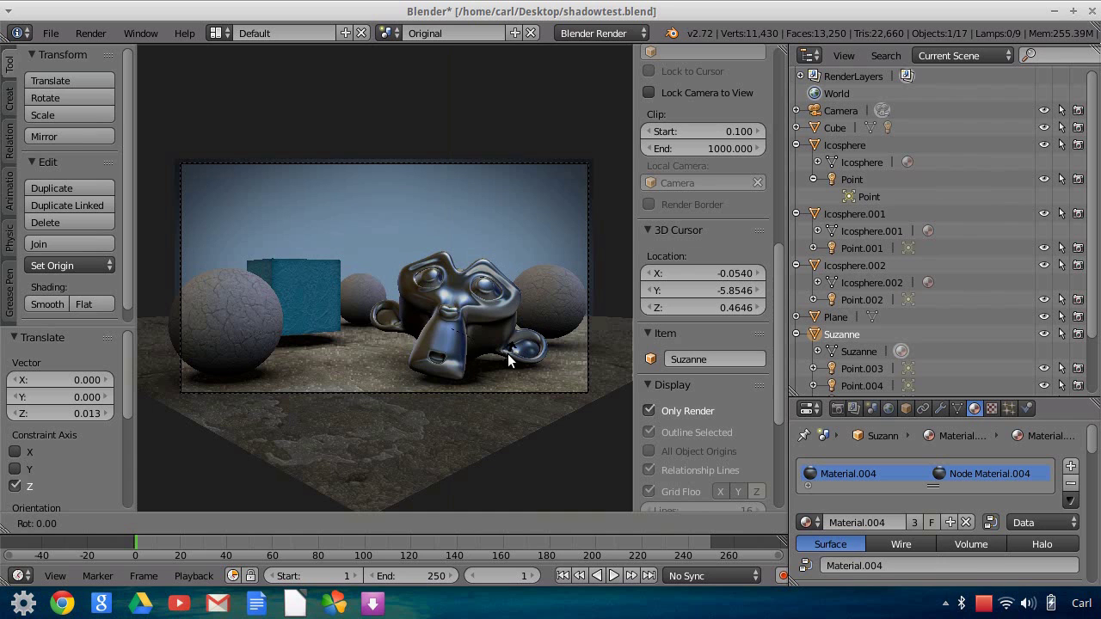
{"action": "key", "text": "z"}
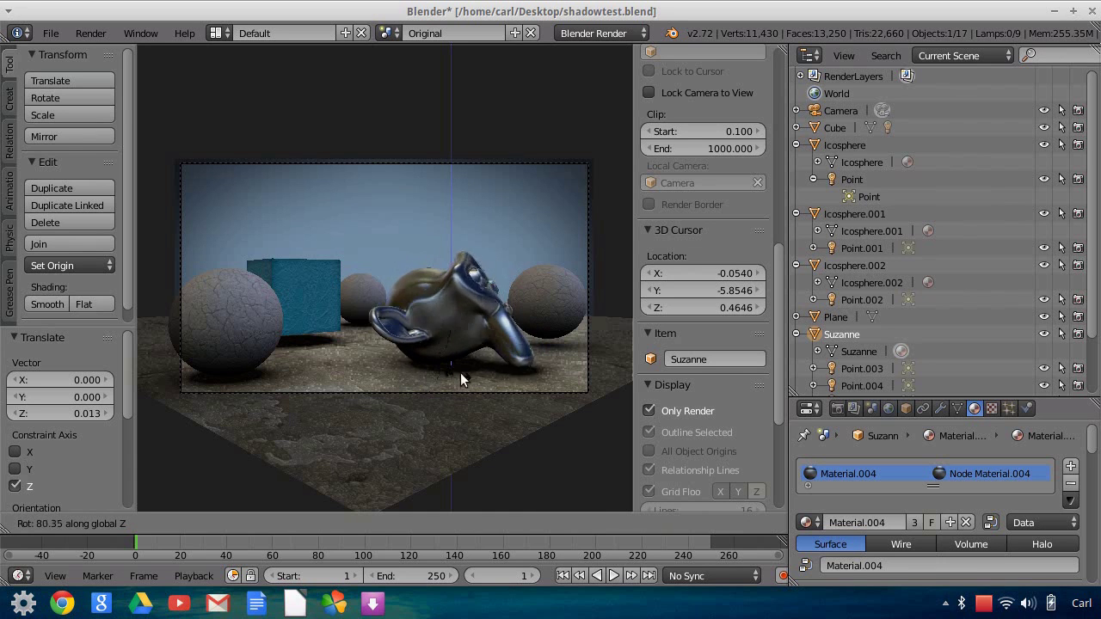
{"action": "left_click", "coordinate": [505, 336]}
{"action": "key", "text": "g"}
{"action": "key", "text": "z"}
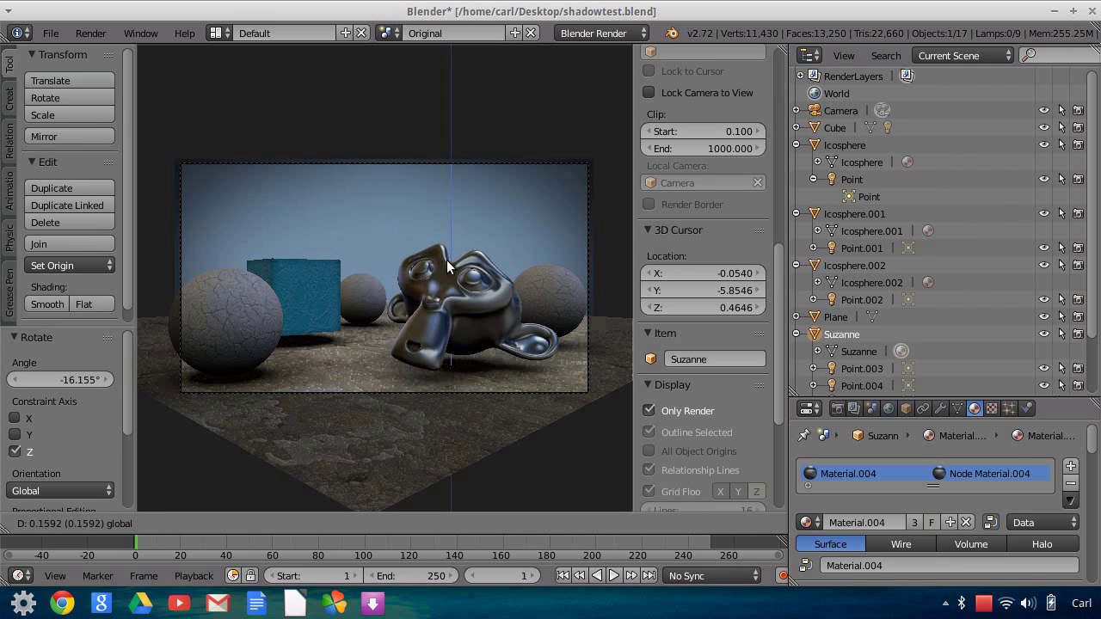
{"action": "left_click", "coordinate": [488, 325]}
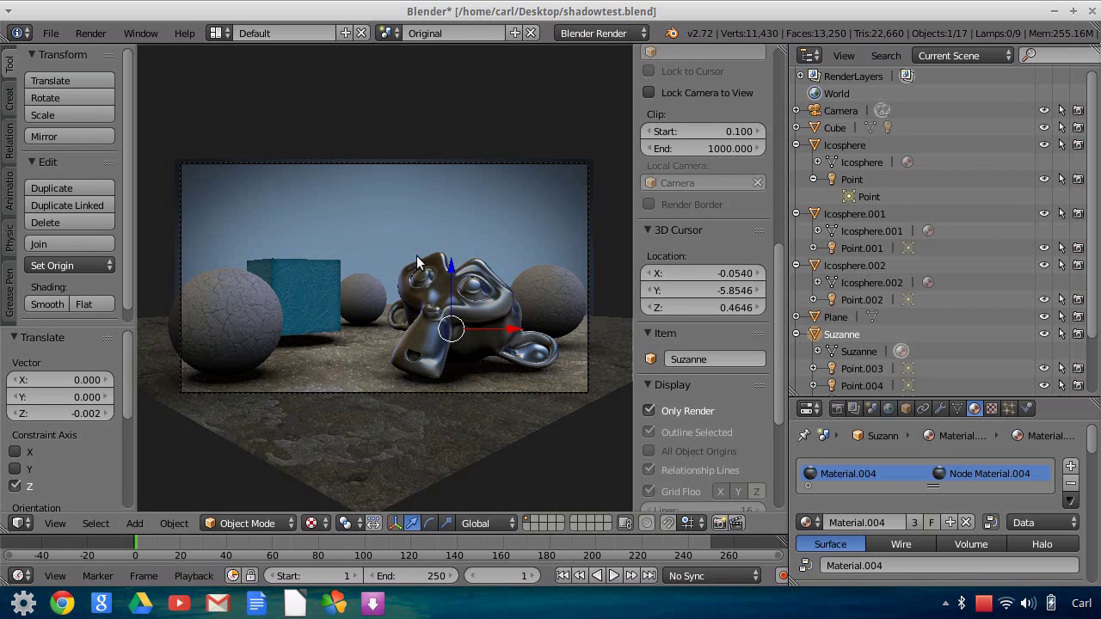
Enlarge the properties area and show Suzanne's Material.004 settings with its preview.
{"action": "left_click_drag", "start_coordinate": [992, 398], "coordinate": [994, 233]}
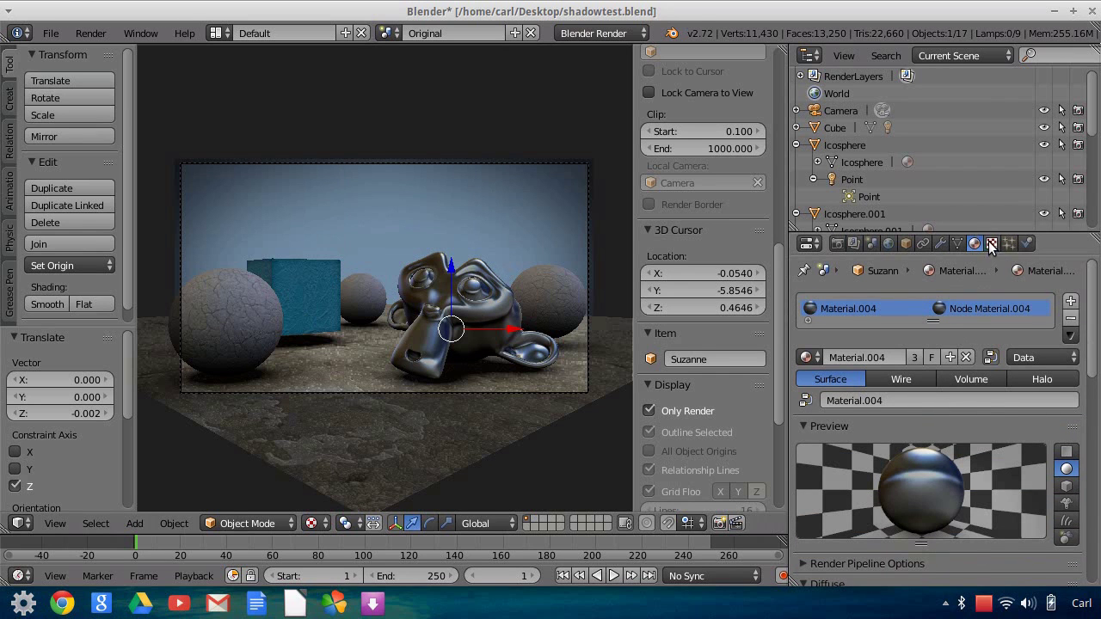
{"action": "left_click", "coordinate": [992, 244]}
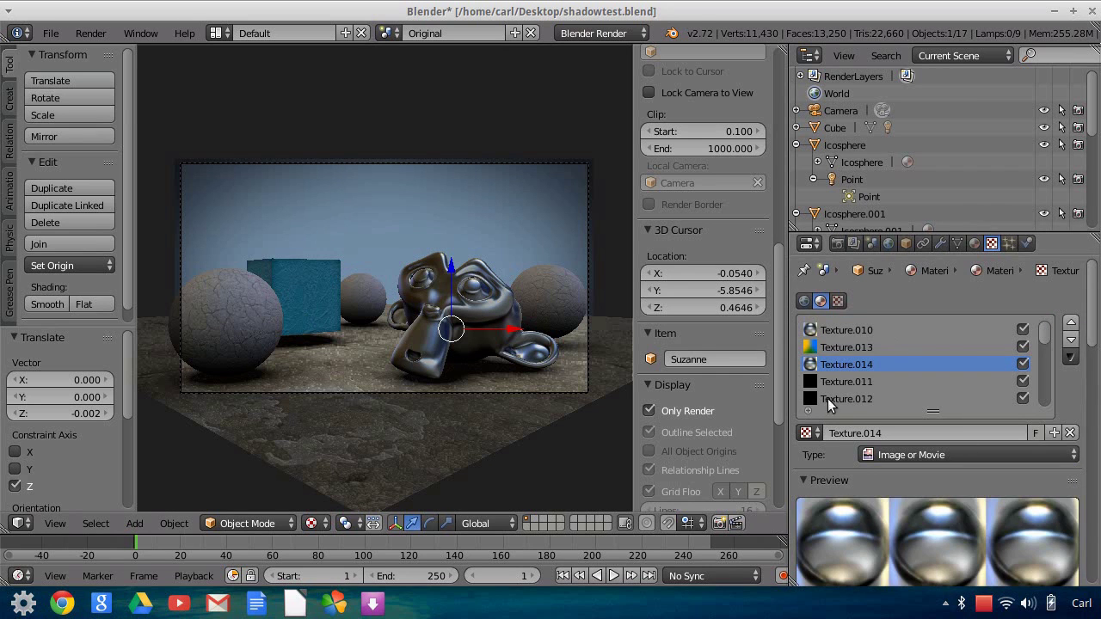
{"action": "left_click", "coordinate": [975, 244]}
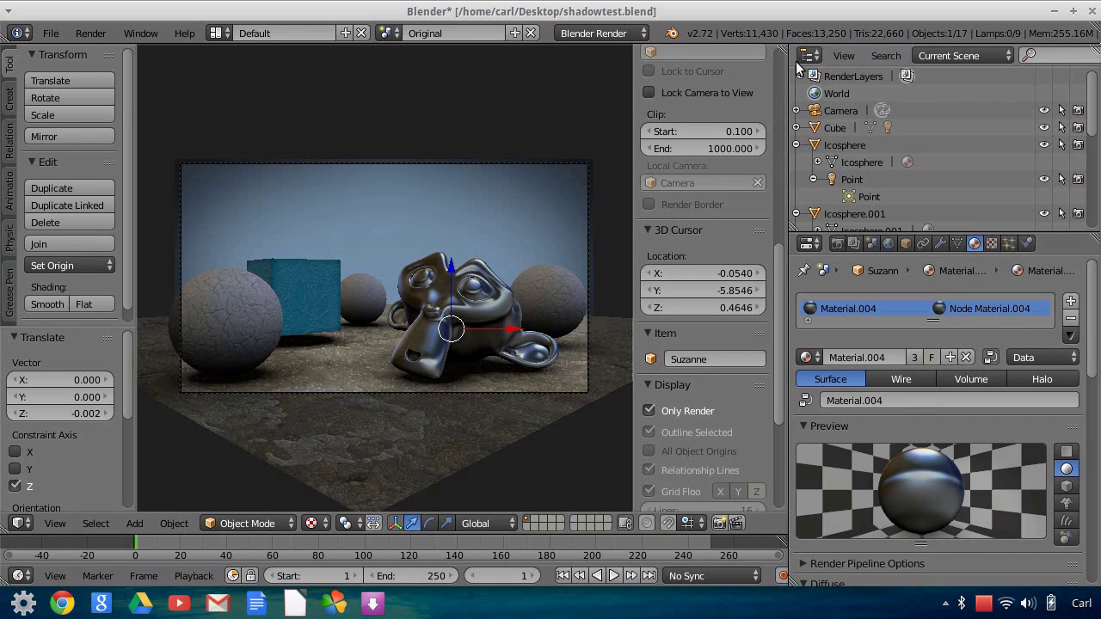
{"action": "left_click_drag", "start_coordinate": [781, 49], "coordinate": [527, 62]}
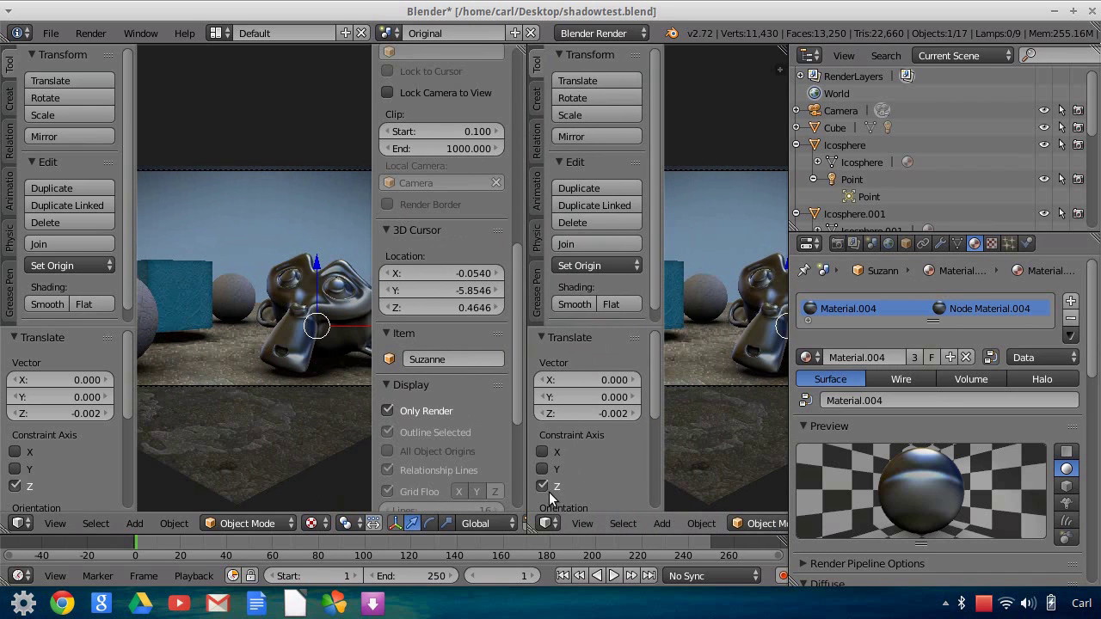
{"action": "left_click", "coordinate": [547, 523]}
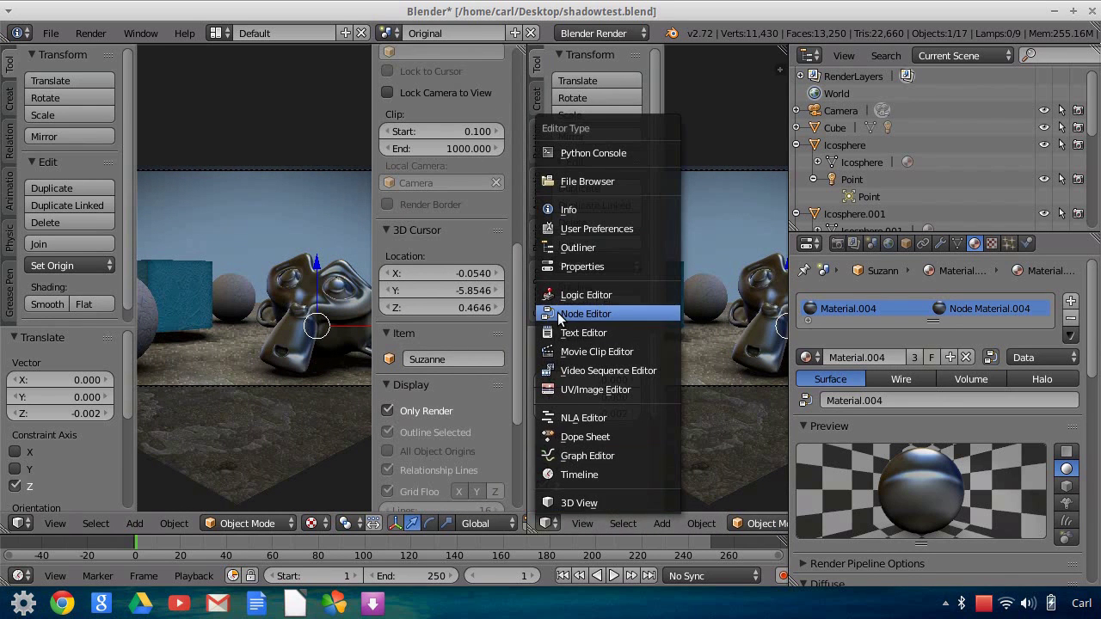
{"action": "left_click", "coordinate": [572, 313]}
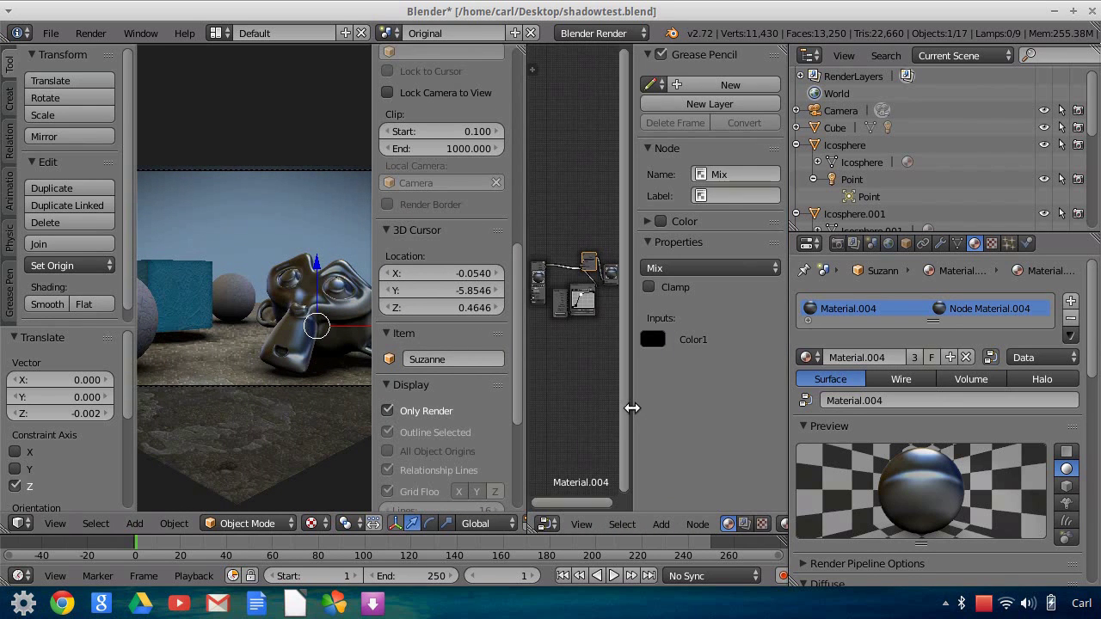
{"action": "left_click_drag", "start_coordinate": [633, 418], "coordinate": [847, 434]}
{"action": "key", "text": "Home"}
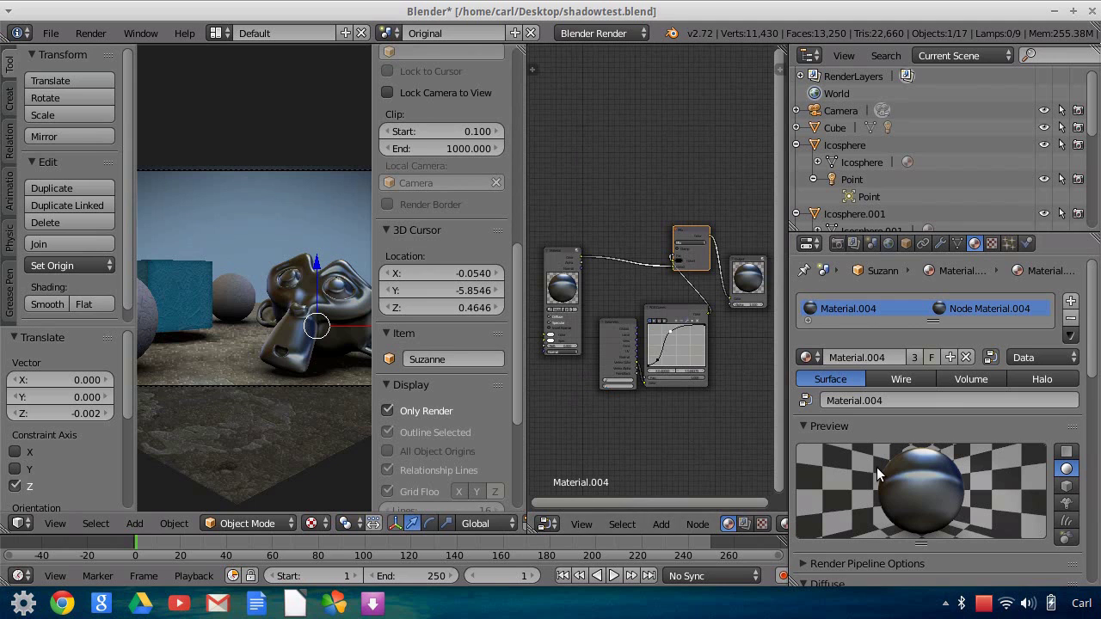
{"action": "scroll", "coordinate": [686, 409], "scroll_direction": "down", "scroll_amount": 2}
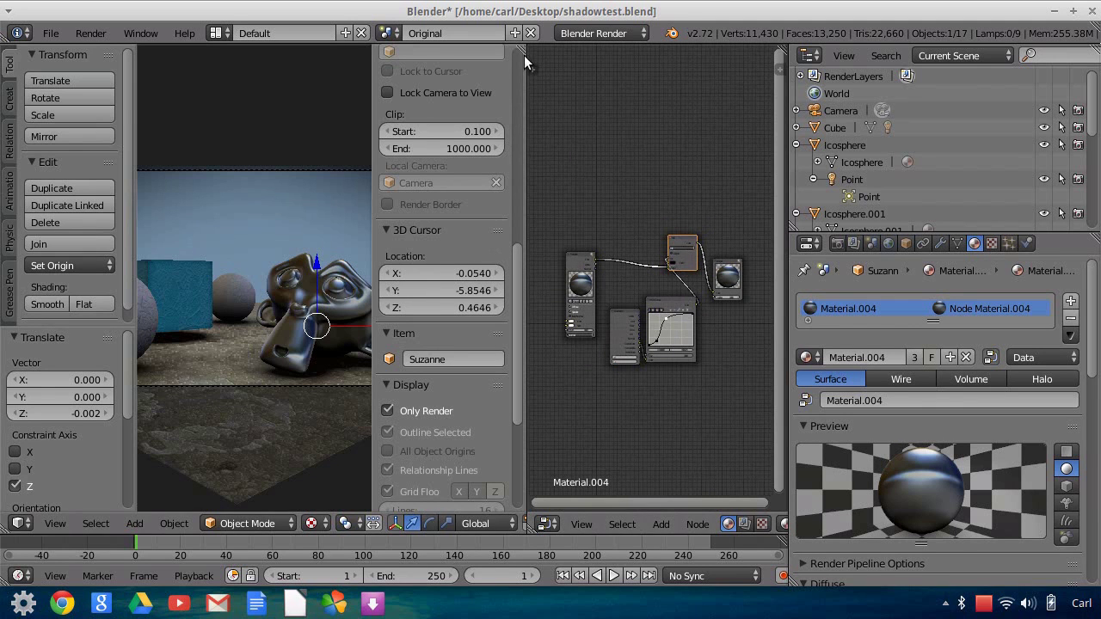
{"action": "left_click_drag", "start_coordinate": [523, 54], "coordinate": [551, 169]}
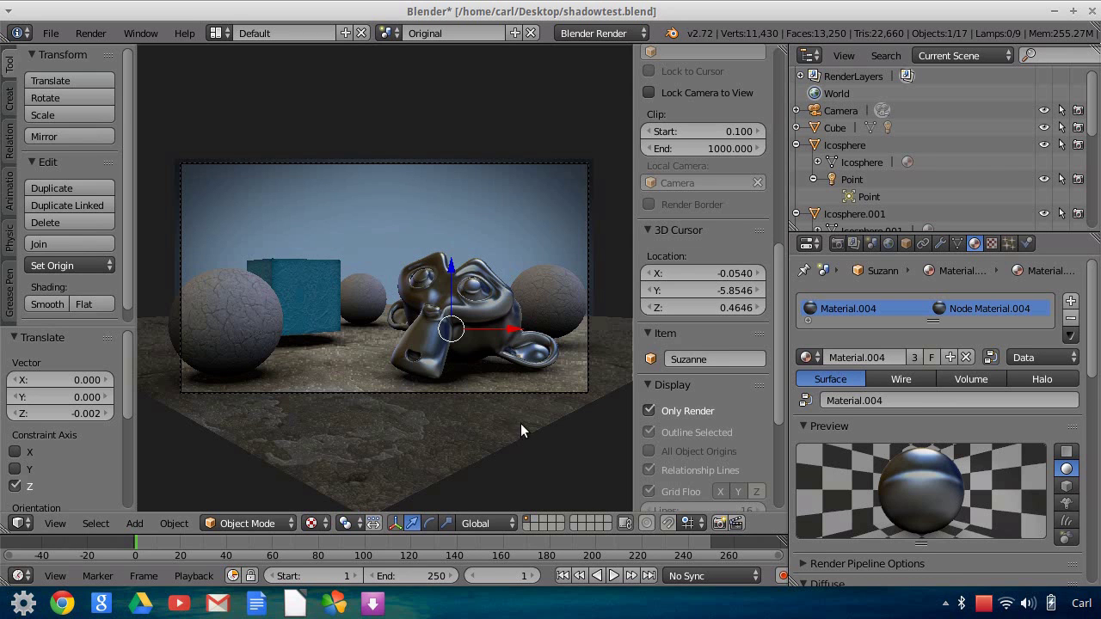
Orbit around the scene in free perspective, then return to the camera view.
{"action": "key", "text": "KP_0"}
{"action": "mouse_move", "coordinate": [520, 427]}
{"action": "middle_mouse_down"}
{"action": "mouse_move", "coordinate": [357, 431]}
{"action": "mouse_move", "coordinate": [449, 432]}
{"action": "mouse_move", "coordinate": [422, 442]}
{"action": "middle_mouse_up"}
{"action": "scroll", "coordinate": [401, 432], "scroll_direction": "up", "scroll_amount": 3}
{"action": "mouse_move", "coordinate": [508, 375]}
{"action": "middle_mouse_down"}
{"action": "mouse_move", "coordinate": [478, 416]}
{"action": "mouse_move", "coordinate": [563, 410]}
{"action": "mouse_move", "coordinate": [423, 404]}
{"action": "middle_mouse_up"}
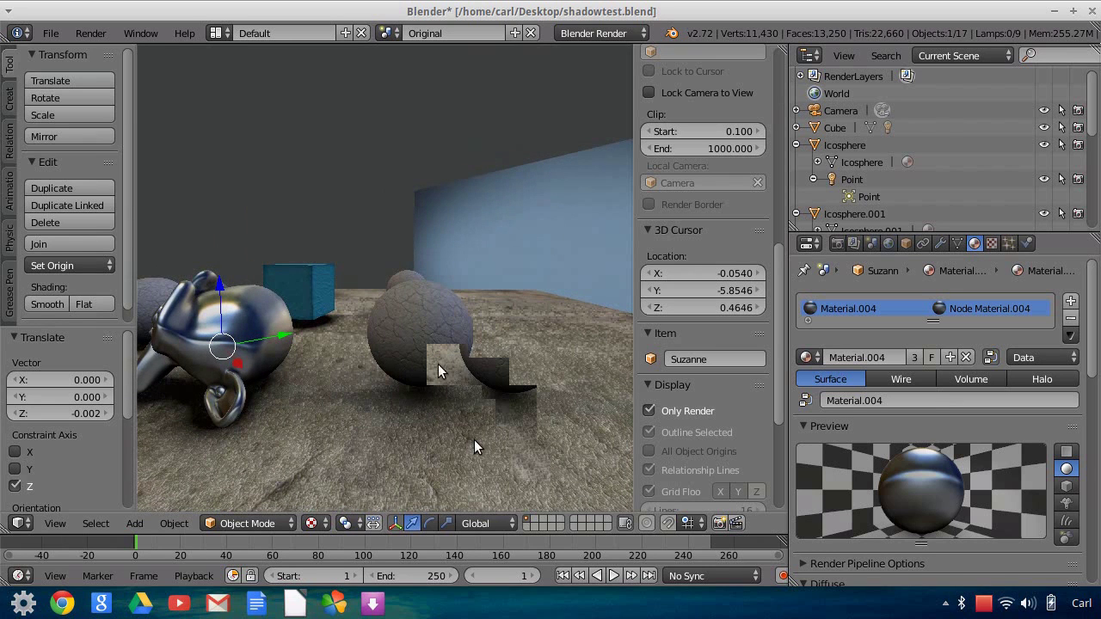
{"action": "mouse_move", "coordinate": [474, 440]}
{"action": "middle_mouse_down"}
{"action": "mouse_move", "coordinate": [448, 374]}
{"action": "mouse_move", "coordinate": [478, 389]}
{"action": "mouse_move", "coordinate": [484, 368]}
{"action": "mouse_move", "coordinate": [410, 356]}
{"action": "middle_mouse_up"}
{"action": "scroll", "coordinate": [447, 374], "scroll_direction": "down", "scroll_amount": 3}
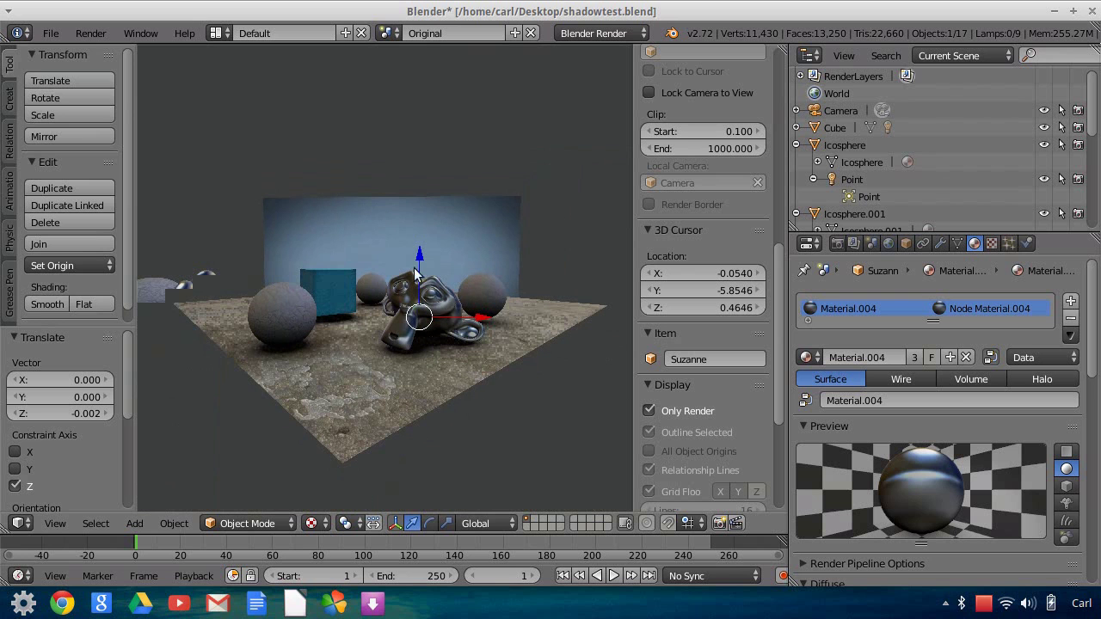
{"action": "left_click", "coordinate": [53, 525]}
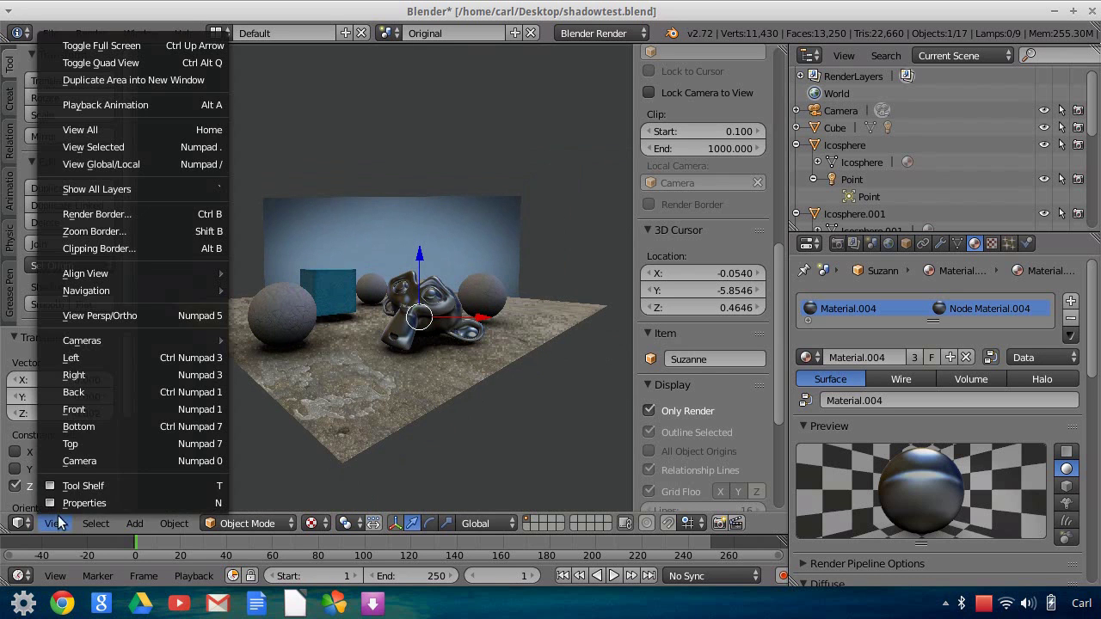
{"action": "left_click", "coordinate": [78, 459]}
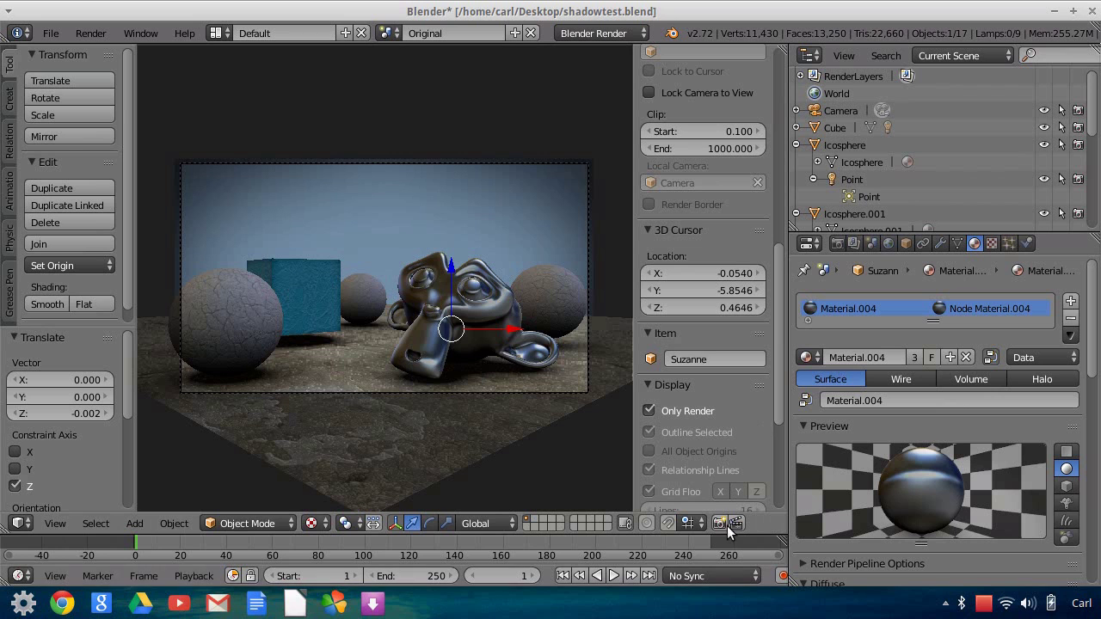
Raise Suzanne to Z 0.034 and produce an OpenGL render of the camera view.
{"action": "left_click_drag", "start_coordinate": [457, 269], "coordinate": [446, 275]}
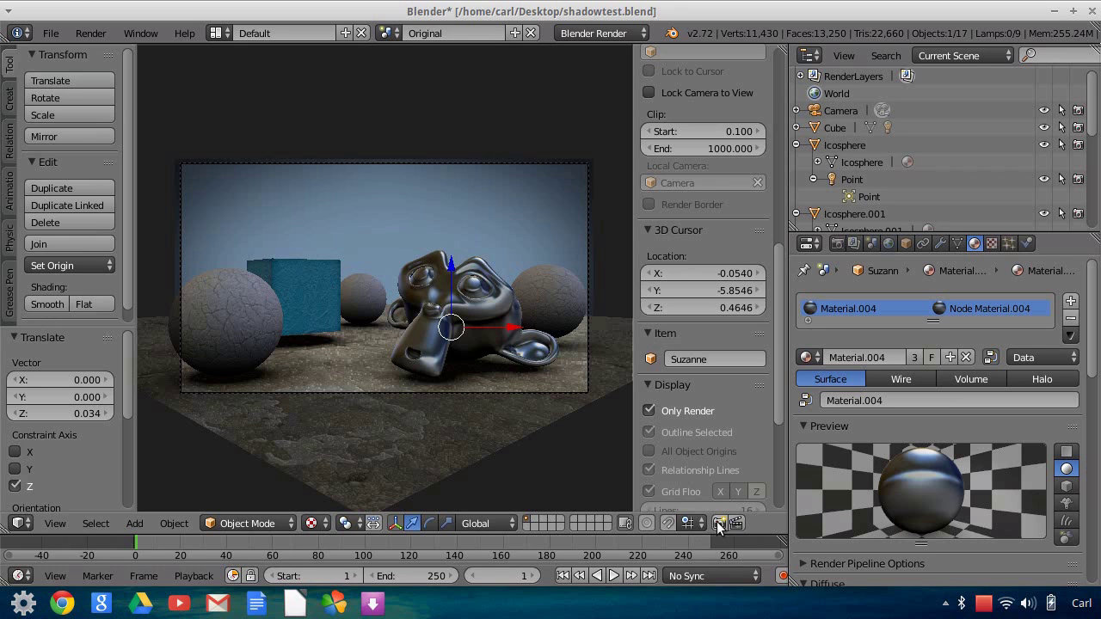
{"action": "key", "text": "F12"}
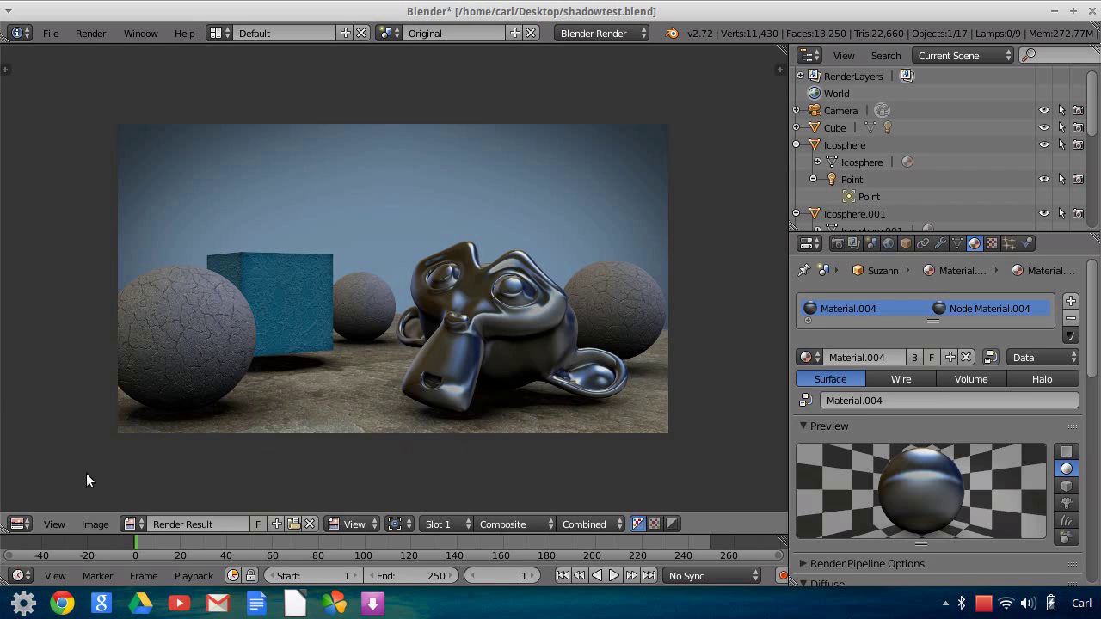
{"action": "left_click", "coordinate": [19, 524]}
Switch the render area back to the 3D View editor.
{"action": "left_click", "coordinate": [40, 503]}
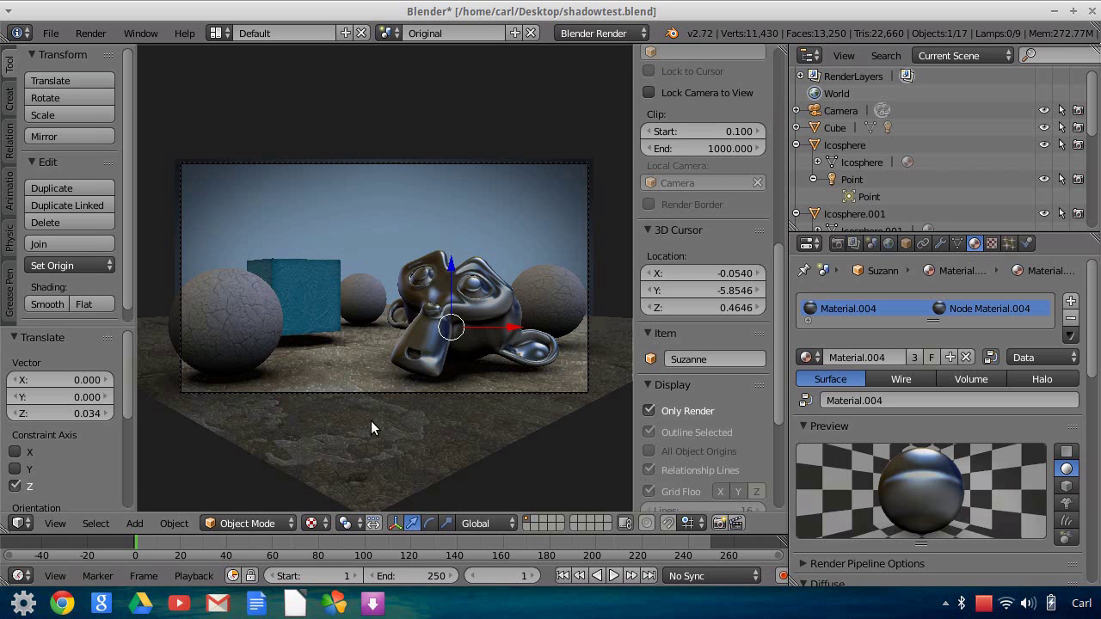
Select the floor, restore overlays, disable Use Nodes and assign it the ShadowMatte material.
{"action": "right_click", "coordinate": [437, 428]}
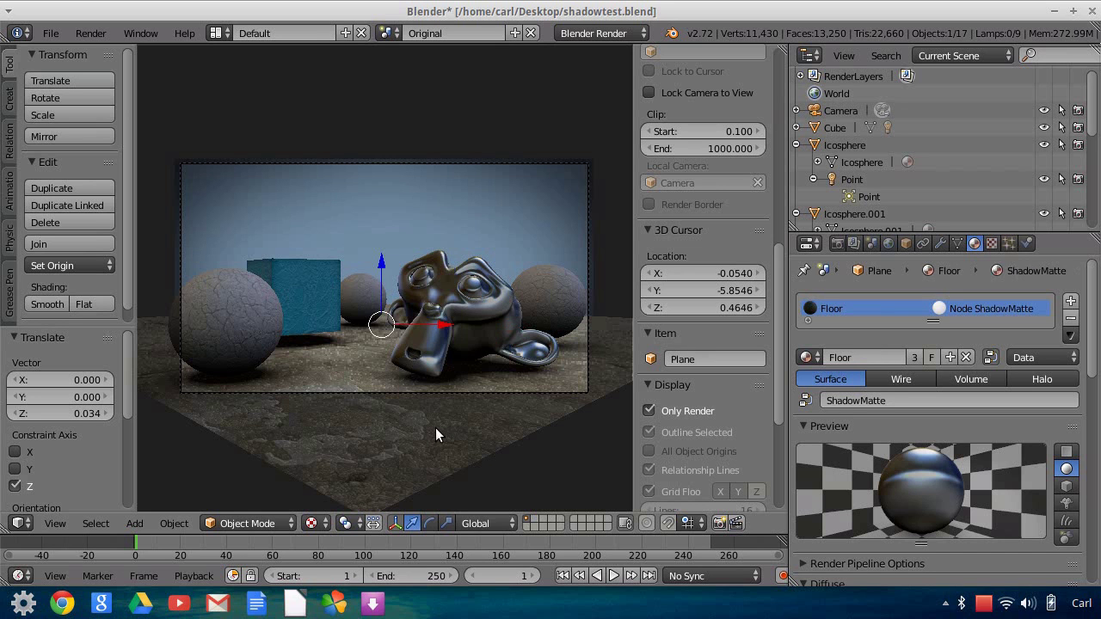
{"action": "left_click", "coordinate": [649, 411]}
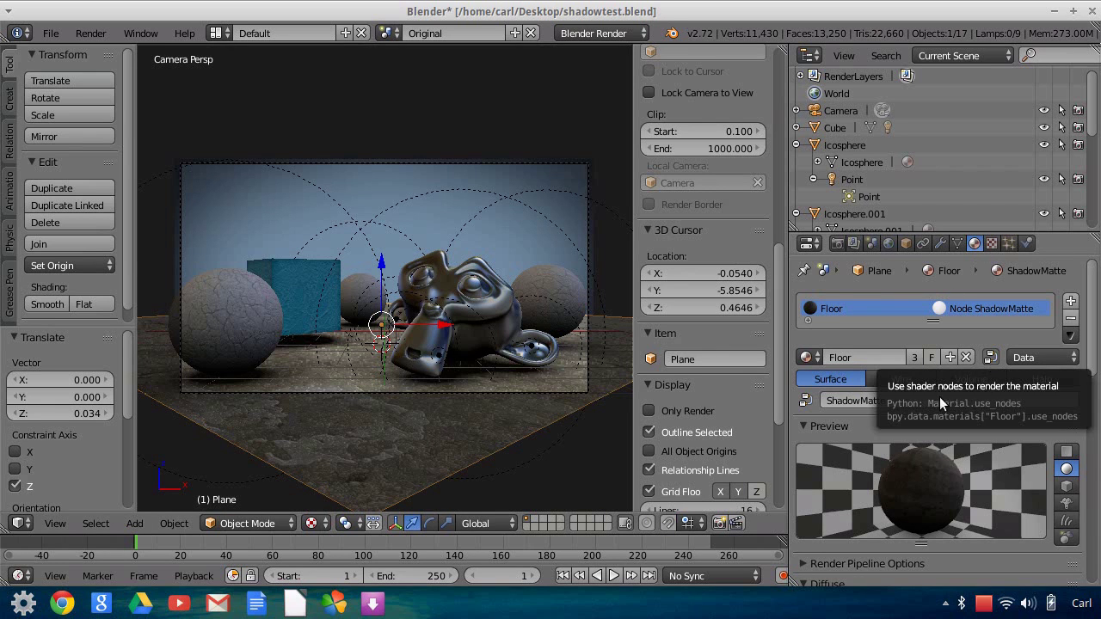
{"action": "left_click", "coordinate": [991, 357]}
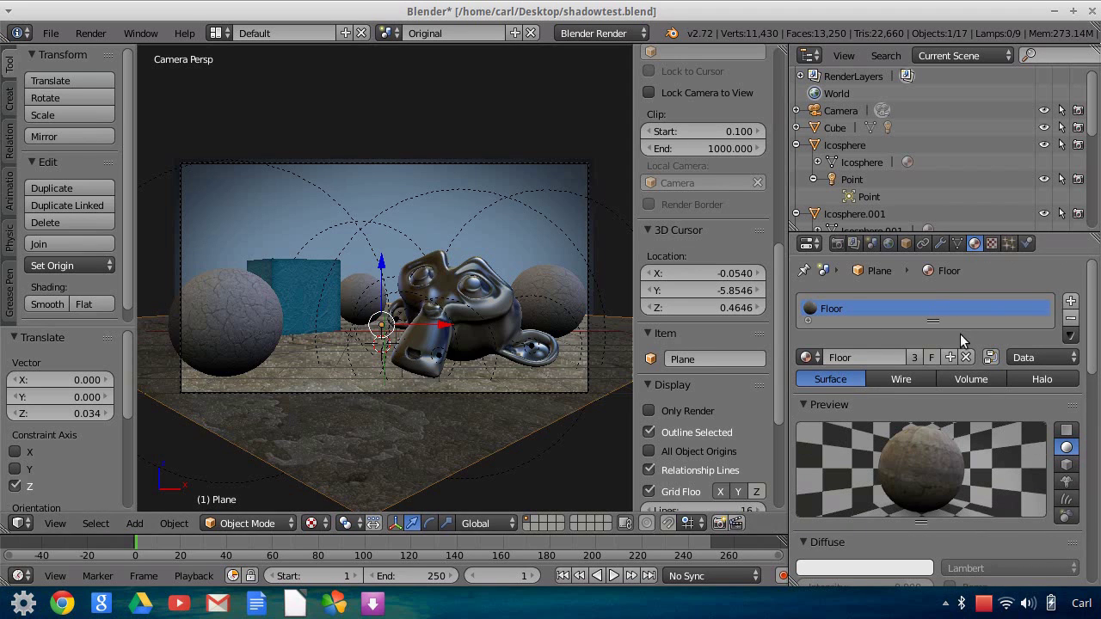
{"action": "left_click", "coordinate": [807, 358]}
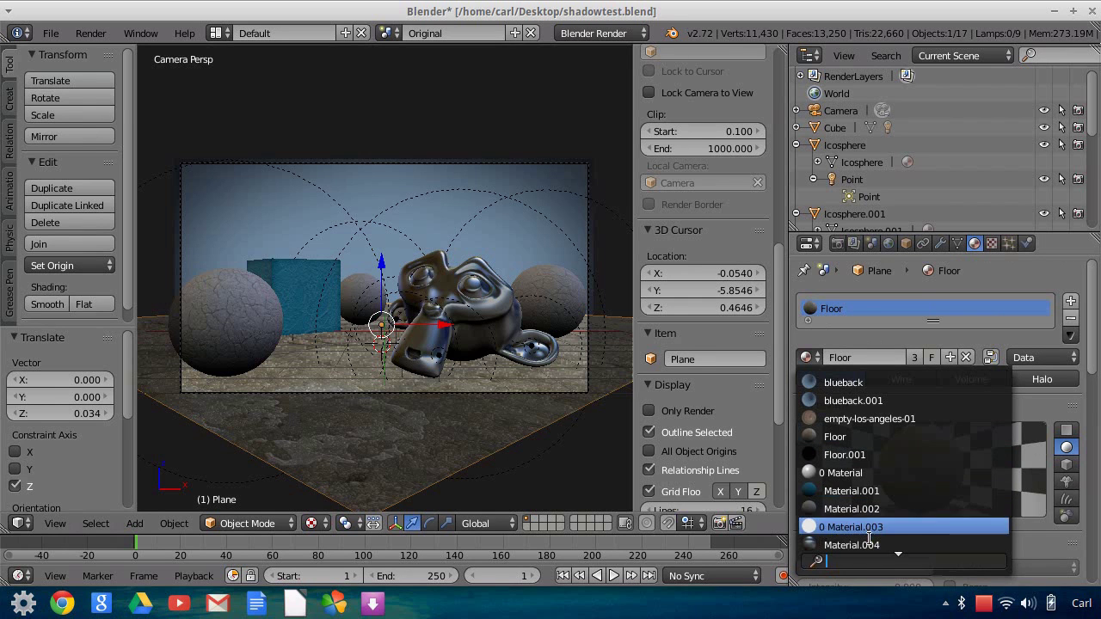
{"action": "scroll", "coordinate": [869, 542], "scroll_direction": "down", "scroll_amount": 1}
{"action": "scroll", "coordinate": [869, 546], "scroll_direction": "down", "scroll_amount": 1}
{"action": "scroll", "coordinate": [869, 545], "scroll_direction": "down", "scroll_amount": 1}
{"action": "scroll", "coordinate": [869, 546], "scroll_direction": "down", "scroll_amount": 1}
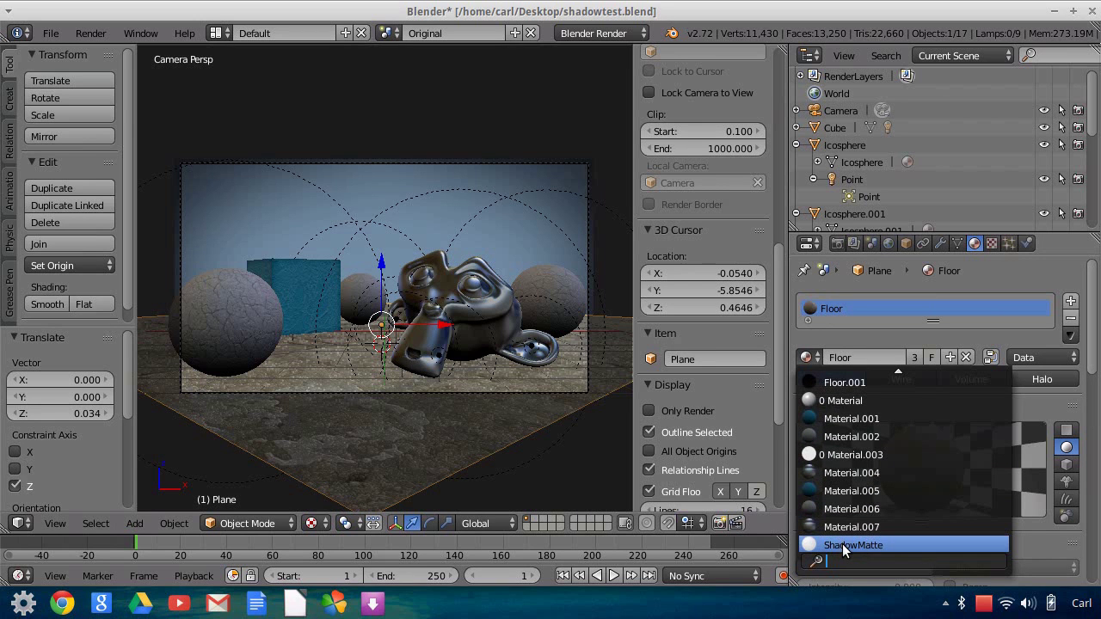
{"action": "left_click", "coordinate": [843, 547]}
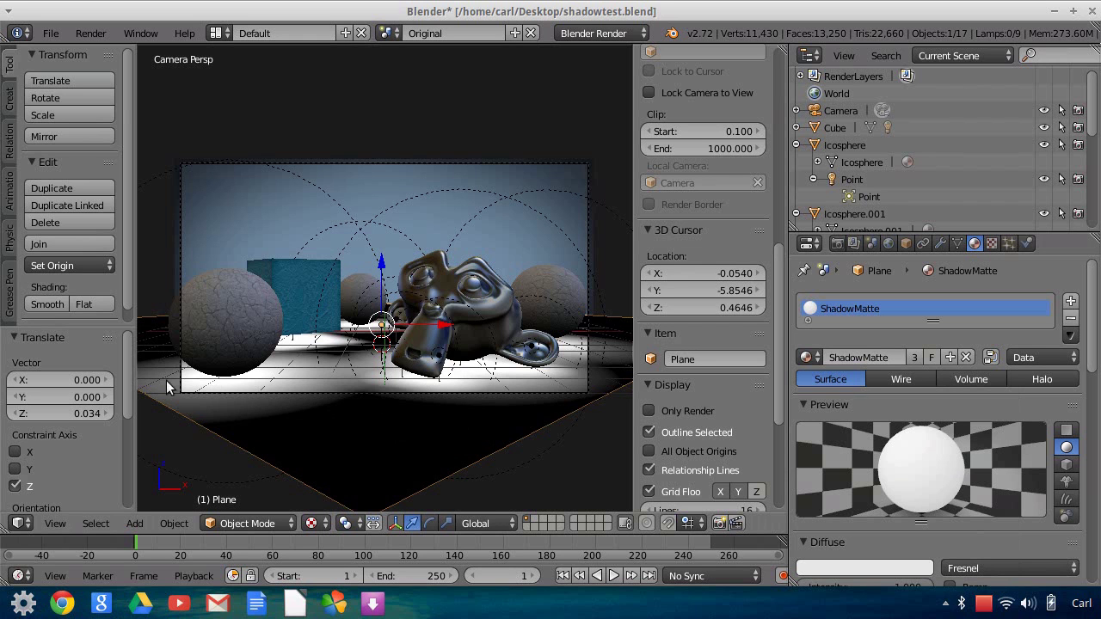
Orbit around the scene to inspect the floor, backdrop wall and monkey head.
{"action": "middle_click_drag", "start_coordinate": [560, 380], "coordinate": [351, 362]}
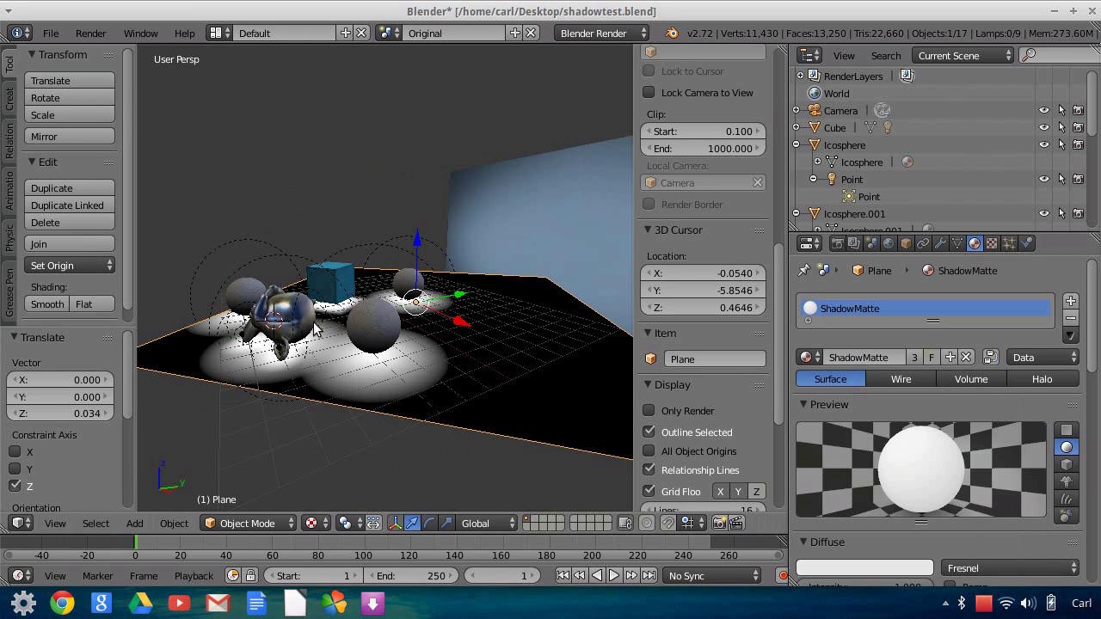
{"action": "mouse_move", "coordinate": [332, 367]}
{"action": "middle_mouse_down"}
{"action": "mouse_move", "coordinate": [362, 336]}
{"action": "mouse_move", "coordinate": [332, 368]}
{"action": "mouse_move", "coordinate": [351, 386]}
{"action": "mouse_move", "coordinate": [321, 410]}
{"action": "middle_mouse_up"}
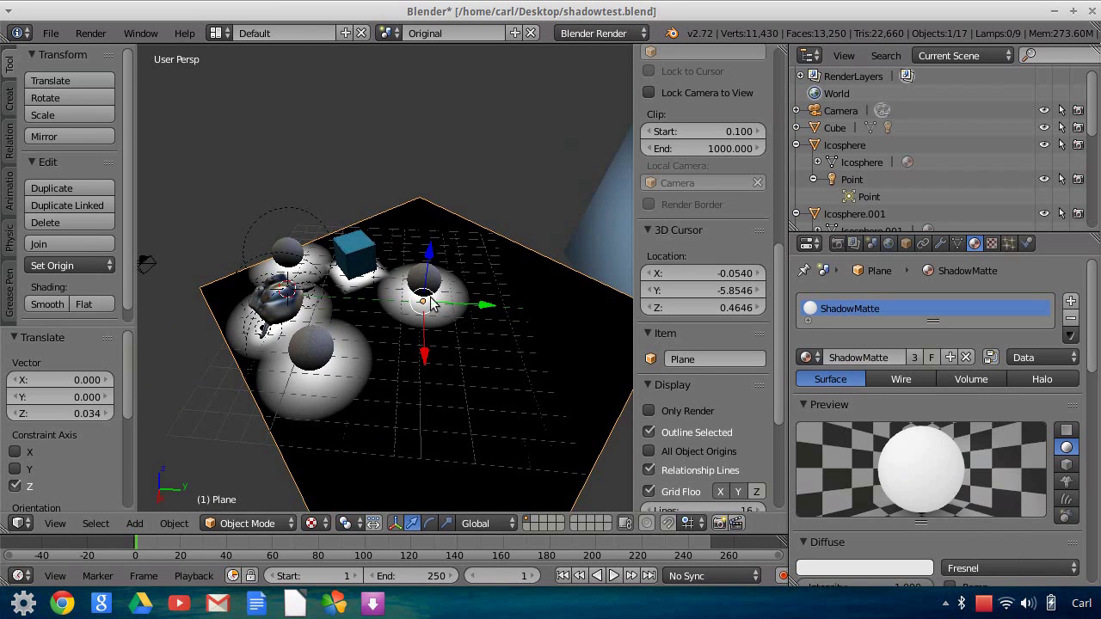
{"action": "mouse_move", "coordinate": [432, 297]}
{"action": "middle_mouse_down"}
{"action": "mouse_move", "coordinate": [443, 381]}
{"action": "mouse_move", "coordinate": [381, 382]}
{"action": "mouse_move", "coordinate": [594, 383]}
{"action": "mouse_move", "coordinate": [563, 368]}
{"action": "mouse_move", "coordinate": [473, 378]}
{"action": "mouse_move", "coordinate": [446, 398]}
{"action": "middle_mouse_up"}
{"action": "middle_click_drag", "start_coordinate": [351, 402], "coordinate": [526, 415]}
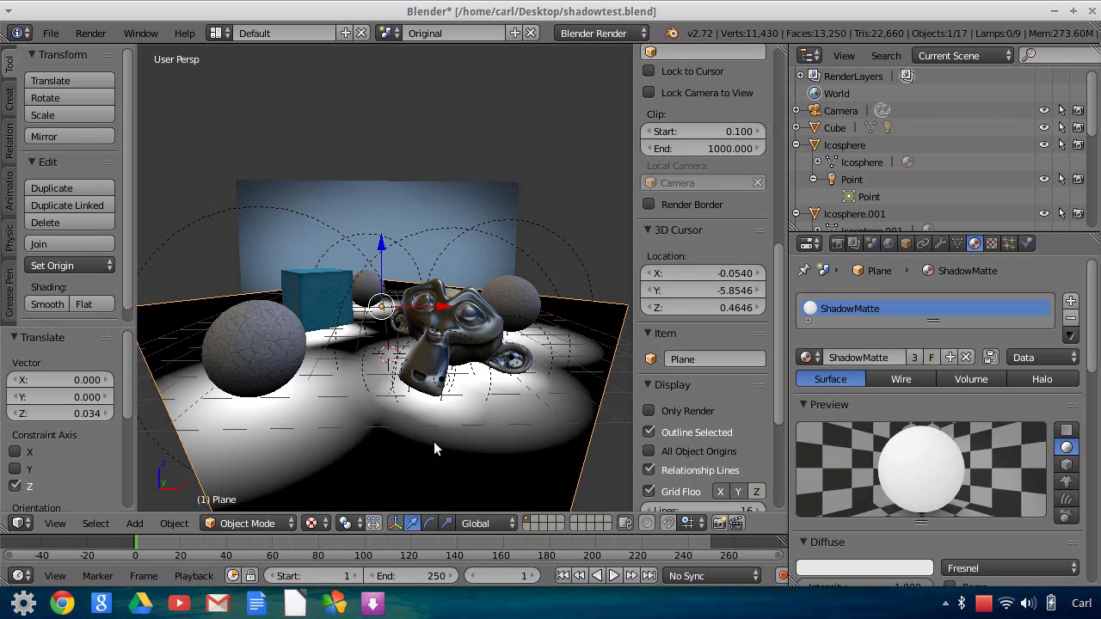
{"action": "mouse_move", "coordinate": [473, 457]}
{"action": "middle_mouse_down"}
{"action": "mouse_move", "coordinate": [338, 410]}
{"action": "mouse_move", "coordinate": [323, 435]}
{"action": "middle_mouse_up"}
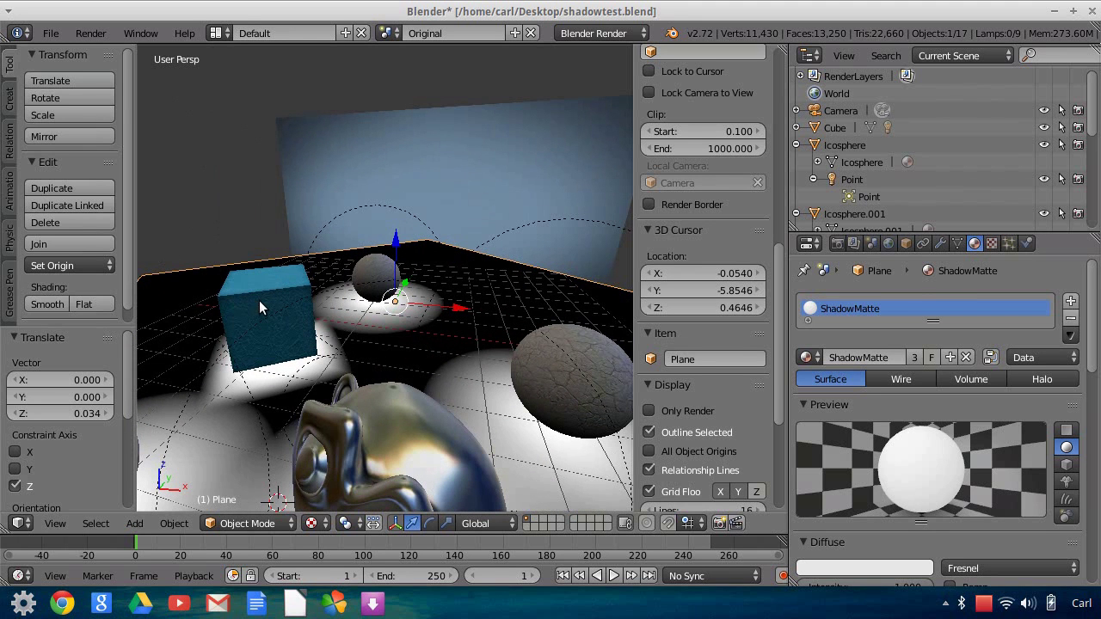
Select the blue cube and enlarge the outliner to list its parented objects.
{"action": "right_click", "coordinate": [259, 302]}
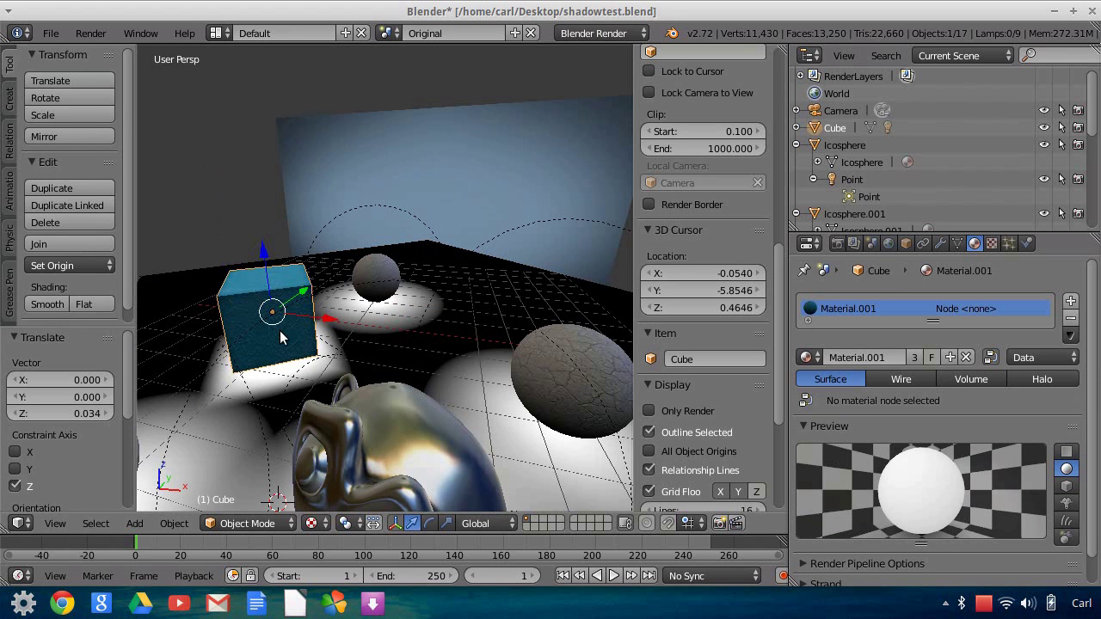
{"action": "mouse_move", "coordinate": [279, 331]}
{"action": "middle_mouse_down"}
{"action": "mouse_move", "coordinate": [397, 339]}
{"action": "mouse_move", "coordinate": [204, 391]}
{"action": "middle_mouse_up"}
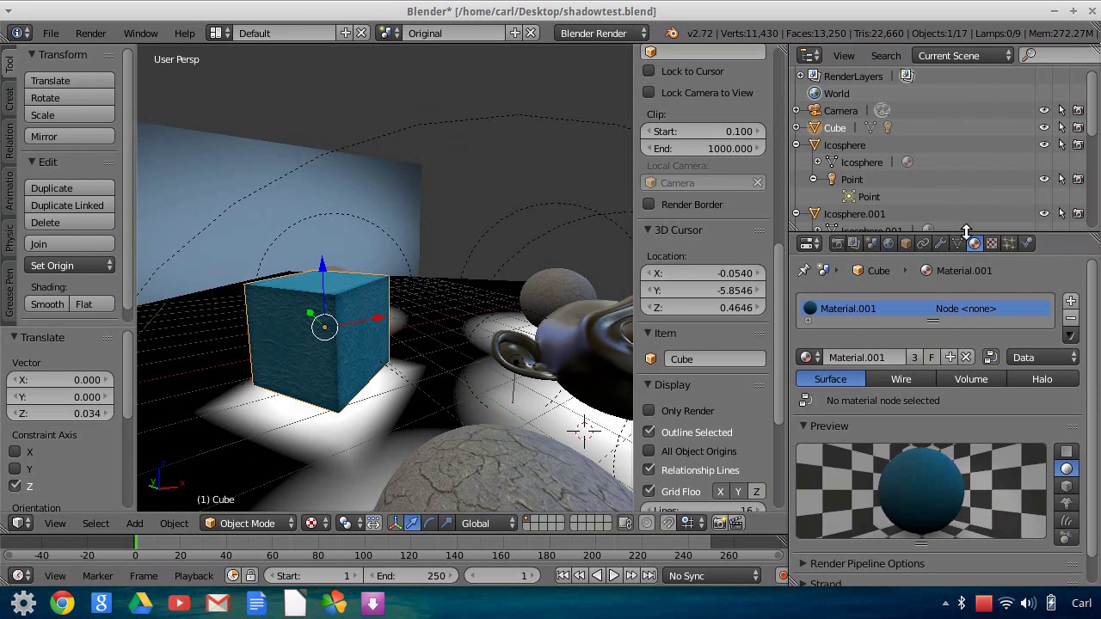
{"action": "left_click_drag", "start_coordinate": [969, 234], "coordinate": [943, 441]}
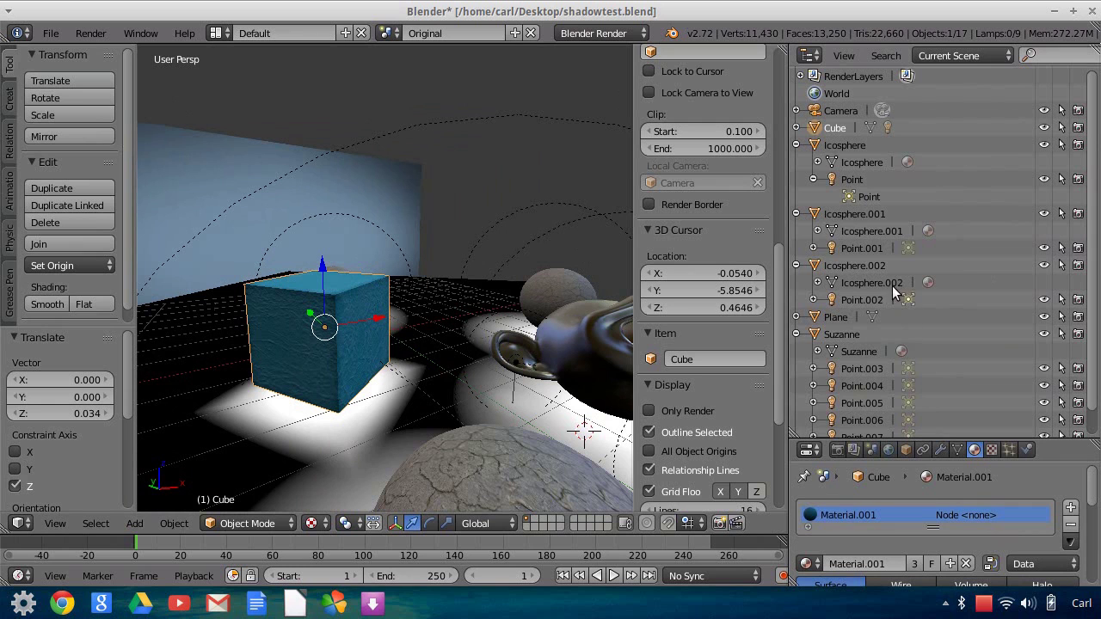
{"action": "left_click", "coordinate": [797, 127]}
Inspect the cube's Spot lamp: energy 8.000, 105° spot size, blend 0.400, no shadow.
{"action": "left_click", "coordinate": [851, 162]}
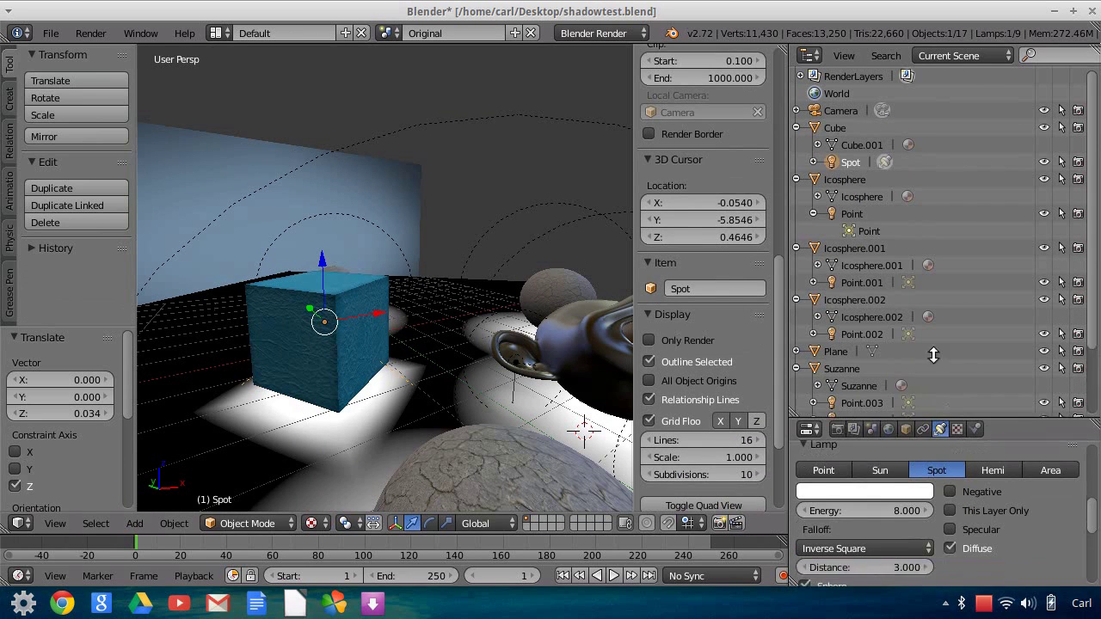
{"action": "left_click_drag", "start_coordinate": [939, 440], "coordinate": [889, 168]}
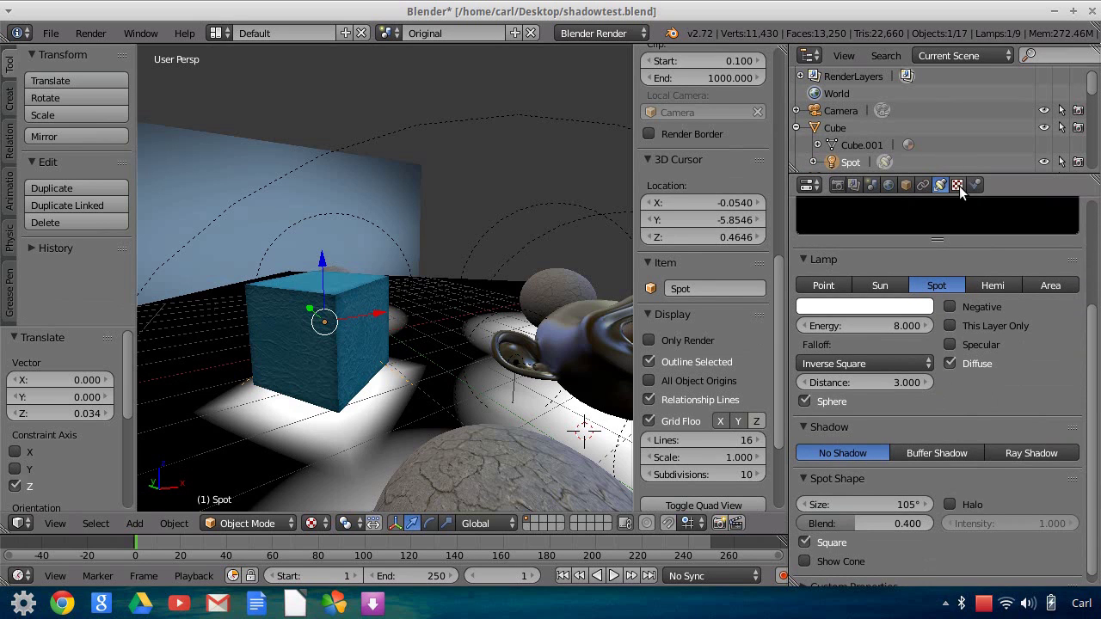
{"action": "scroll", "coordinate": [961, 422], "scroll_direction": "down", "scroll_amount": 1}
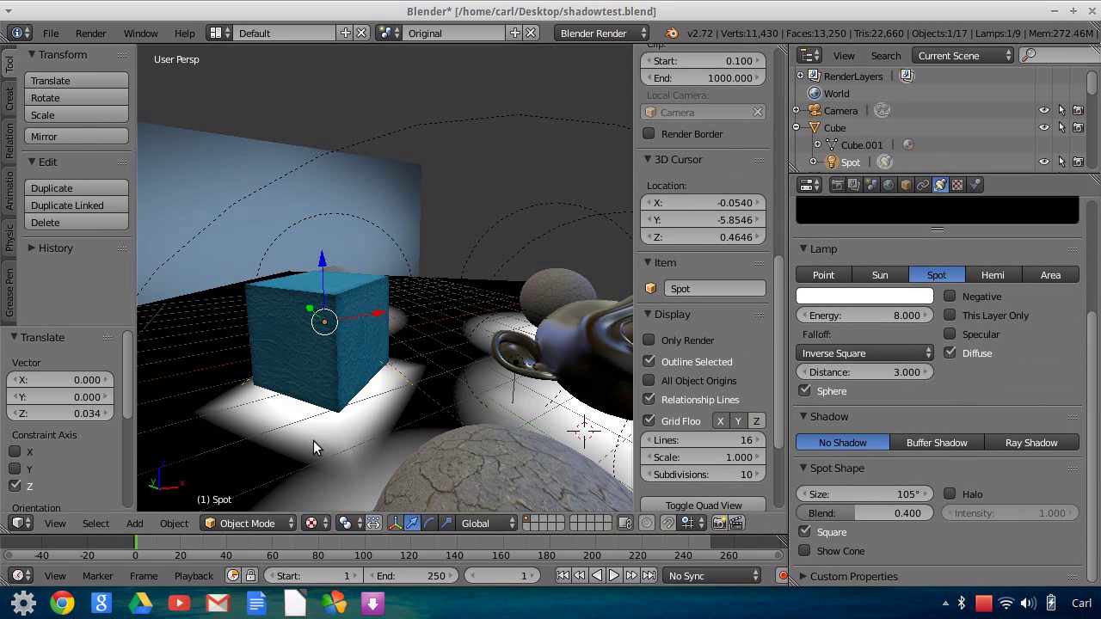
{"action": "middle_click_drag", "start_coordinate": [350, 368], "coordinate": [405, 335]}
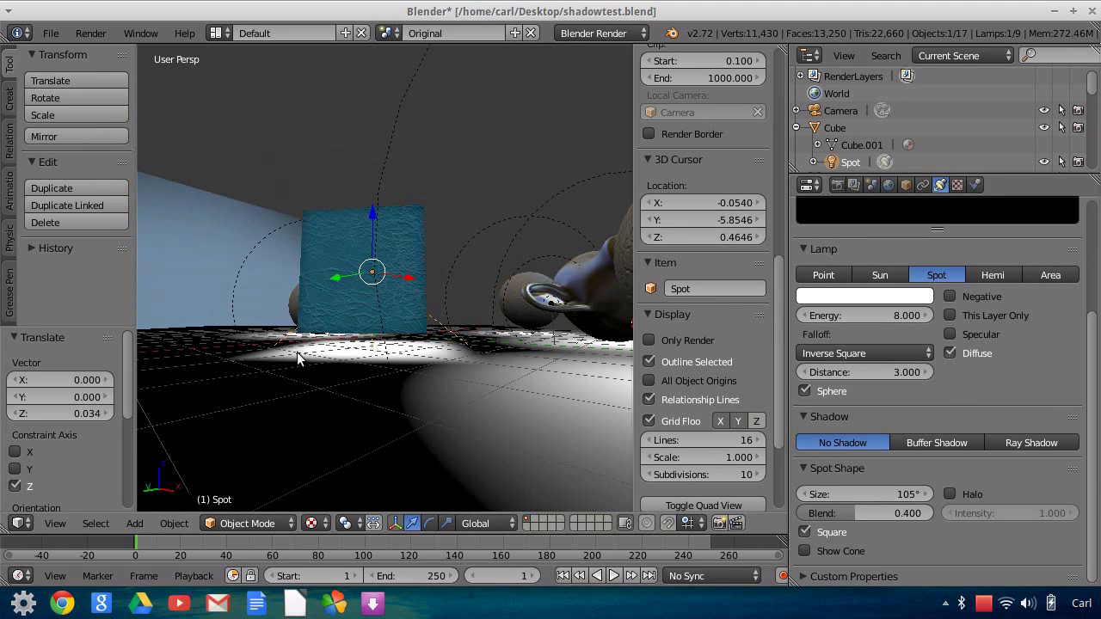
{"action": "middle_click_drag", "start_coordinate": [398, 353], "coordinate": [303, 367]}
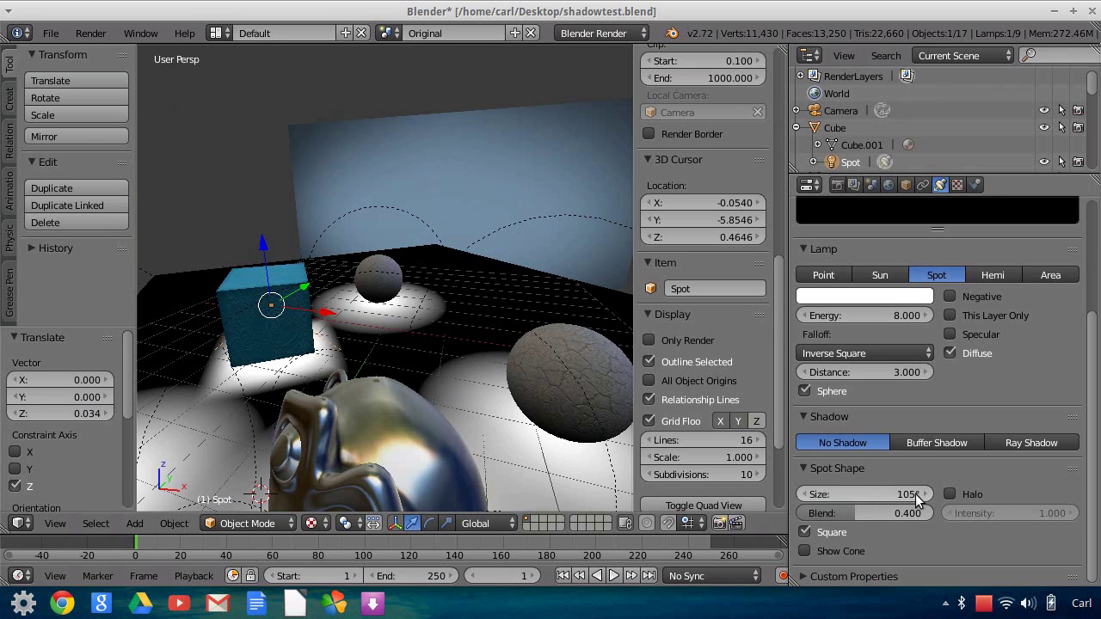
Move the blue cube down 1.852 along Z so it rests on the floor.
{"action": "right_click", "coordinate": [249, 298]}
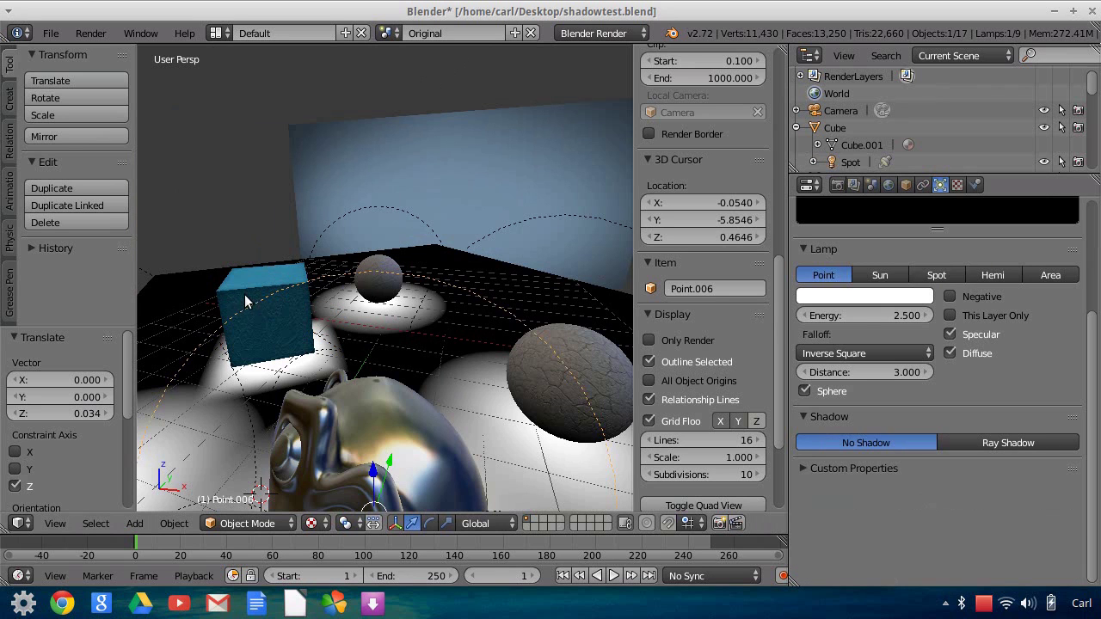
{"action": "right_click", "coordinate": [249, 298]}
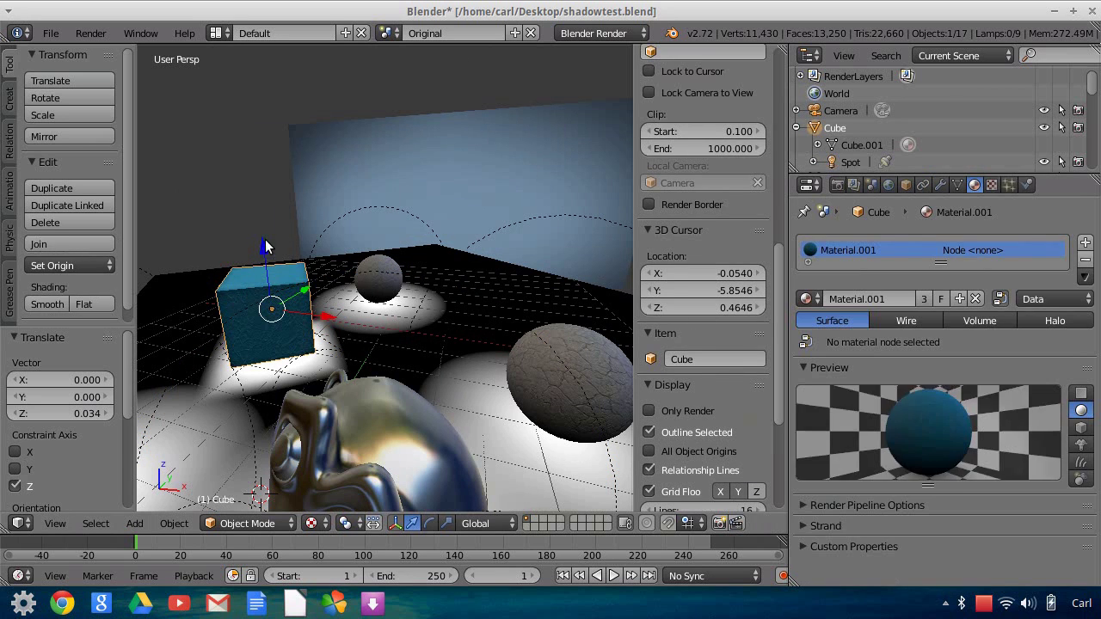
{"action": "key", "text": "g"}
{"action": "key", "text": "z"}
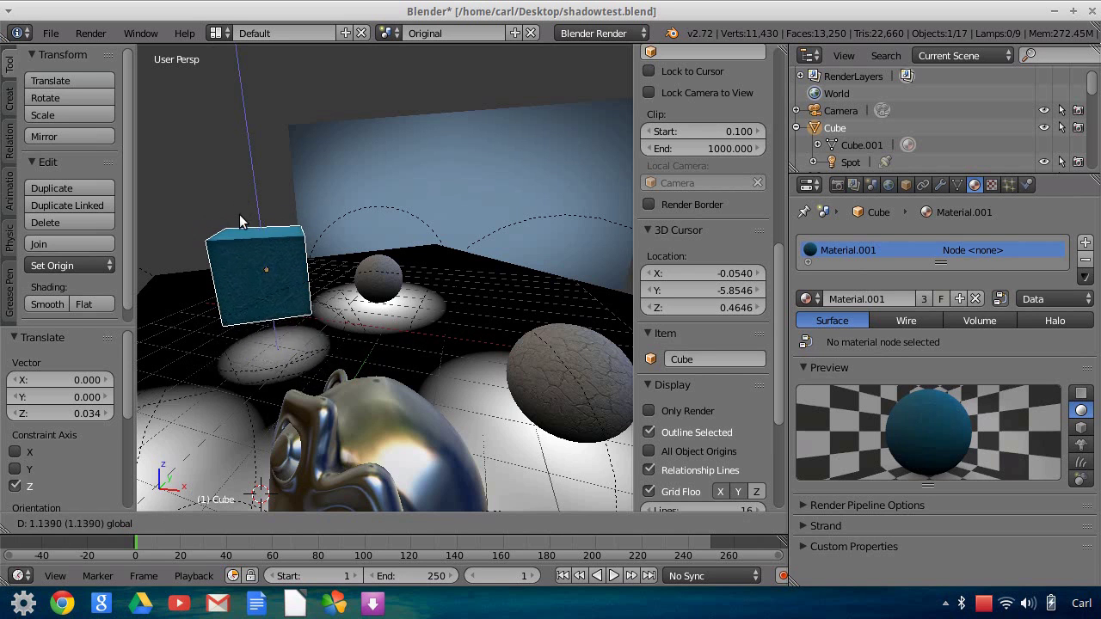
{"action": "left_click", "coordinate": [240, 267]}
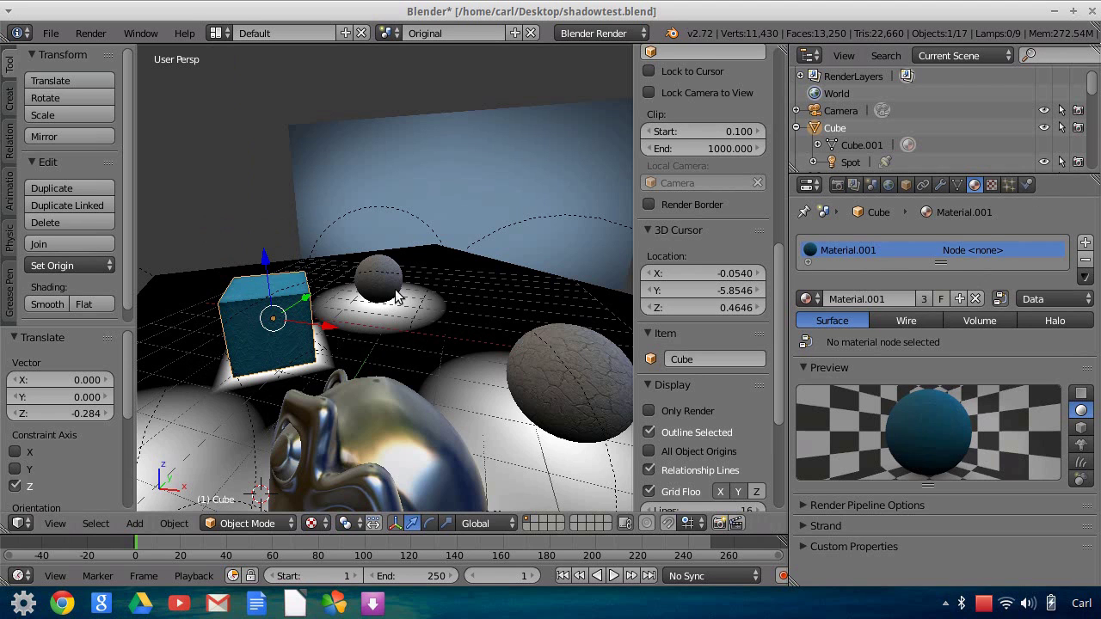
{"action": "mouse_move", "coordinate": [267, 276]}
{"action": "left_mouse_down"}
{"action": "mouse_move", "coordinate": [261, 224]}
{"action": "mouse_move", "coordinate": [247, 245]}
{"action": "left_mouse_up"}
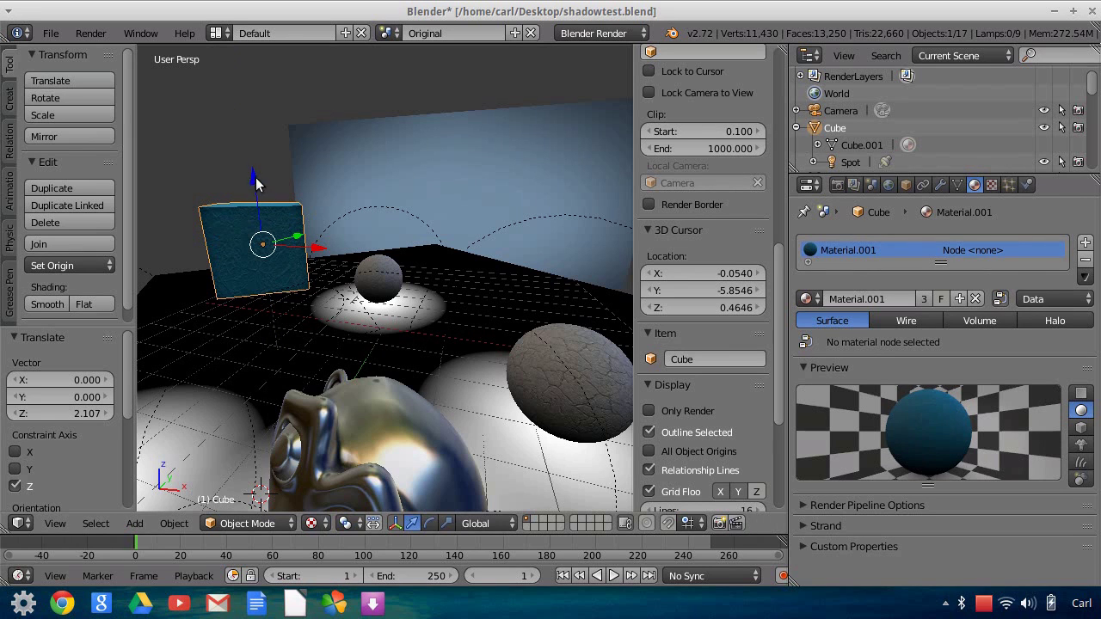
{"action": "left_click_drag", "start_coordinate": [256, 184], "coordinate": [254, 231]}
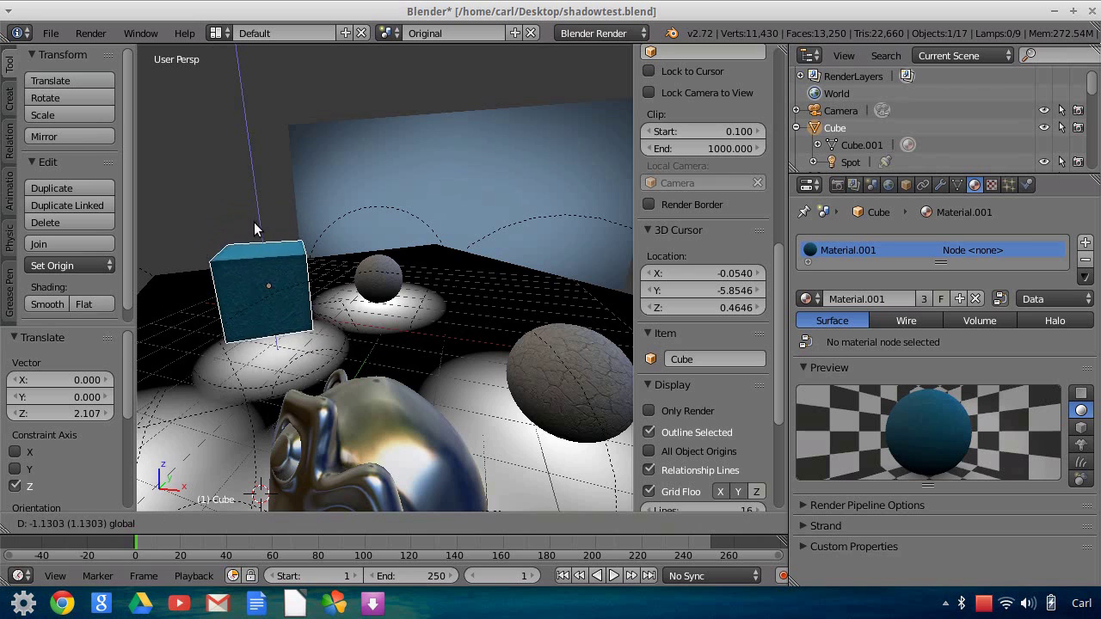
{"action": "left_click_drag", "start_coordinate": [255, 231], "coordinate": [433, 367]}
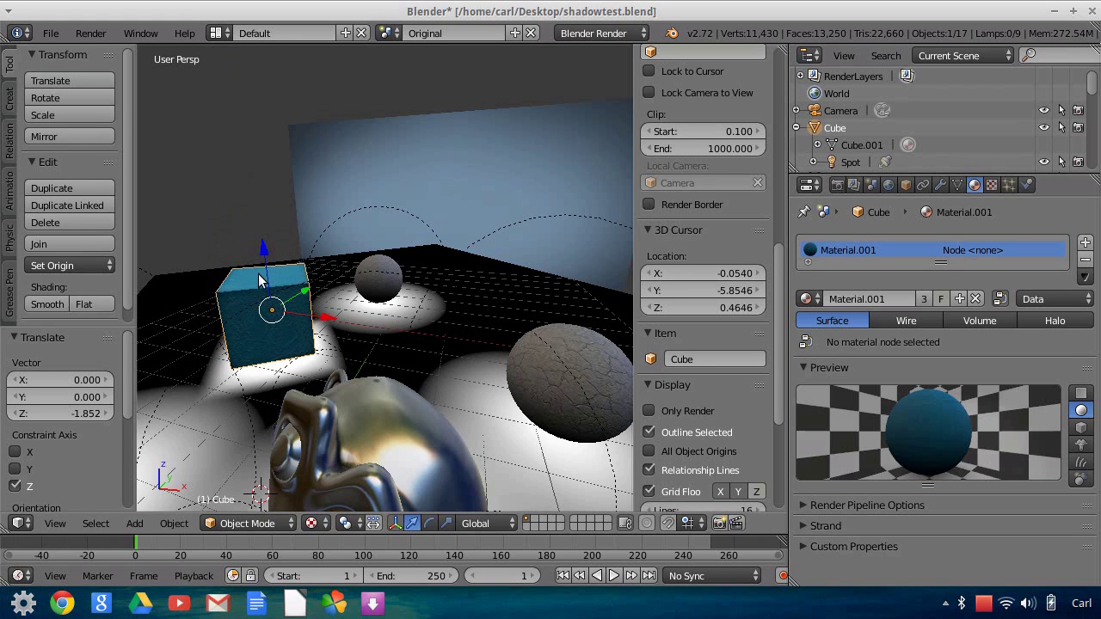
{"action": "middle_click_drag", "start_coordinate": [422, 326], "coordinate": [442, 315]}
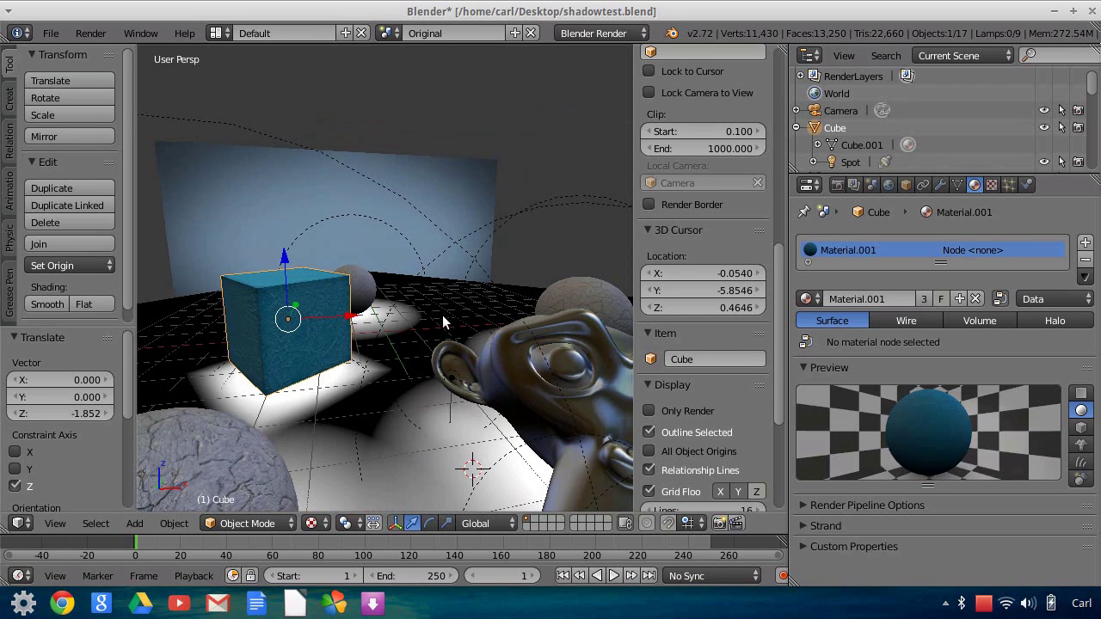
Try the Floor material on the cube, then restore its Material.001.
{"action": "left_click", "coordinate": [807, 299]}
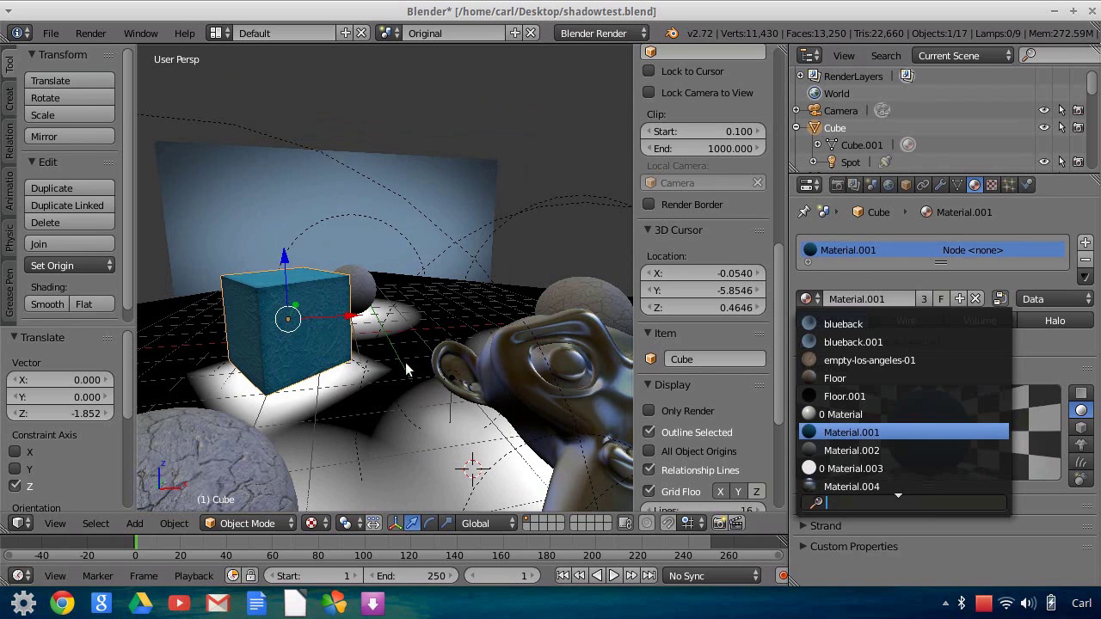
{"action": "left_click", "coordinate": [809, 299]}
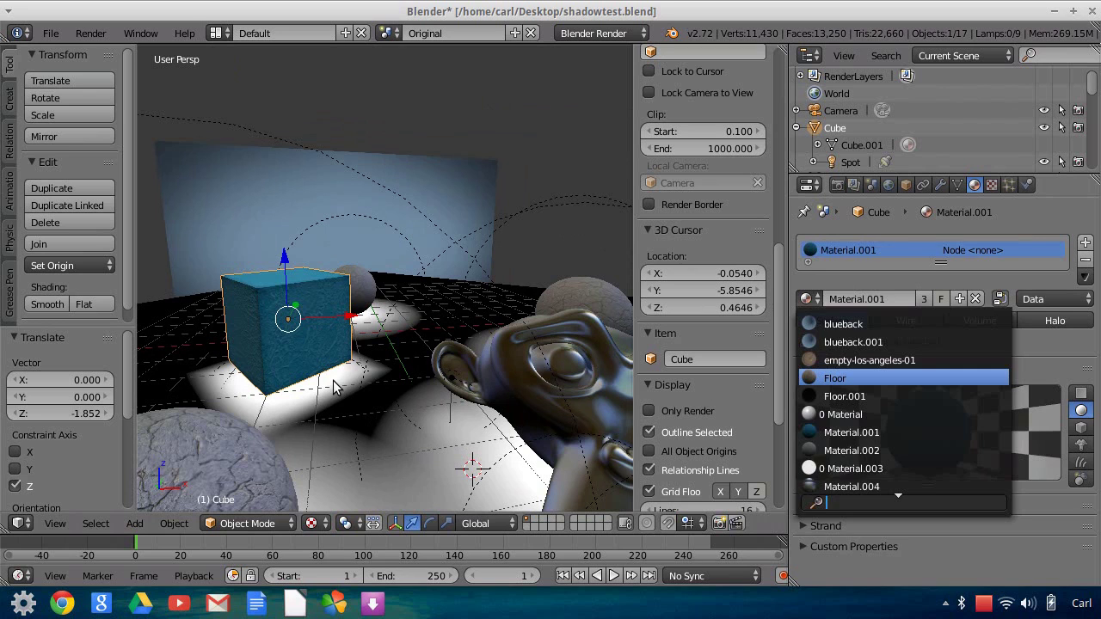
{"action": "key", "text": "Return"}
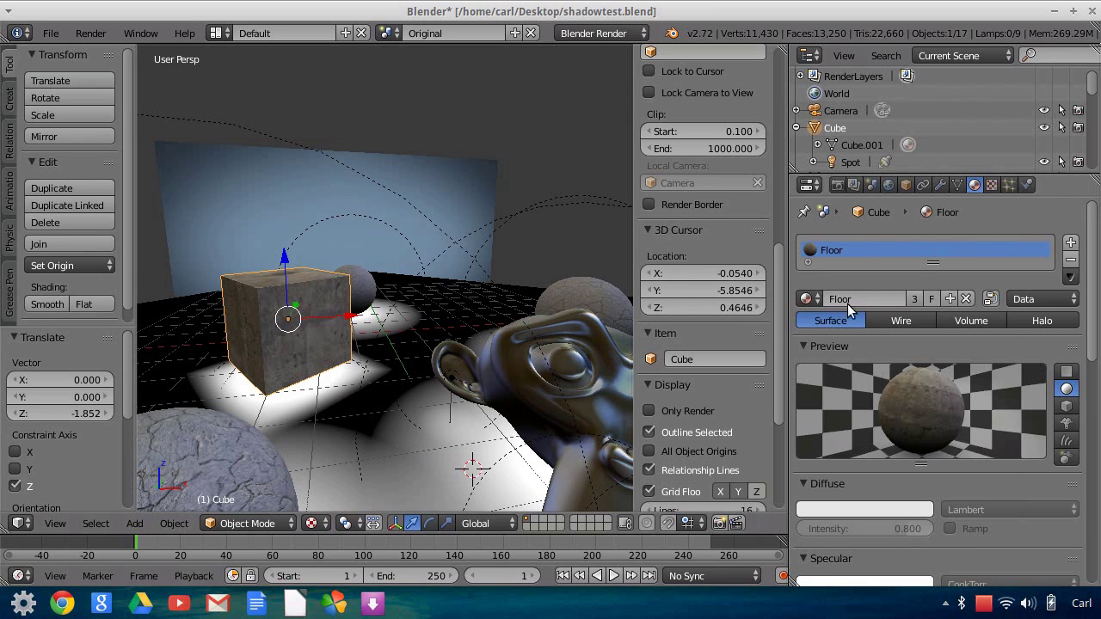
{"action": "left_click", "coordinate": [807, 299]}
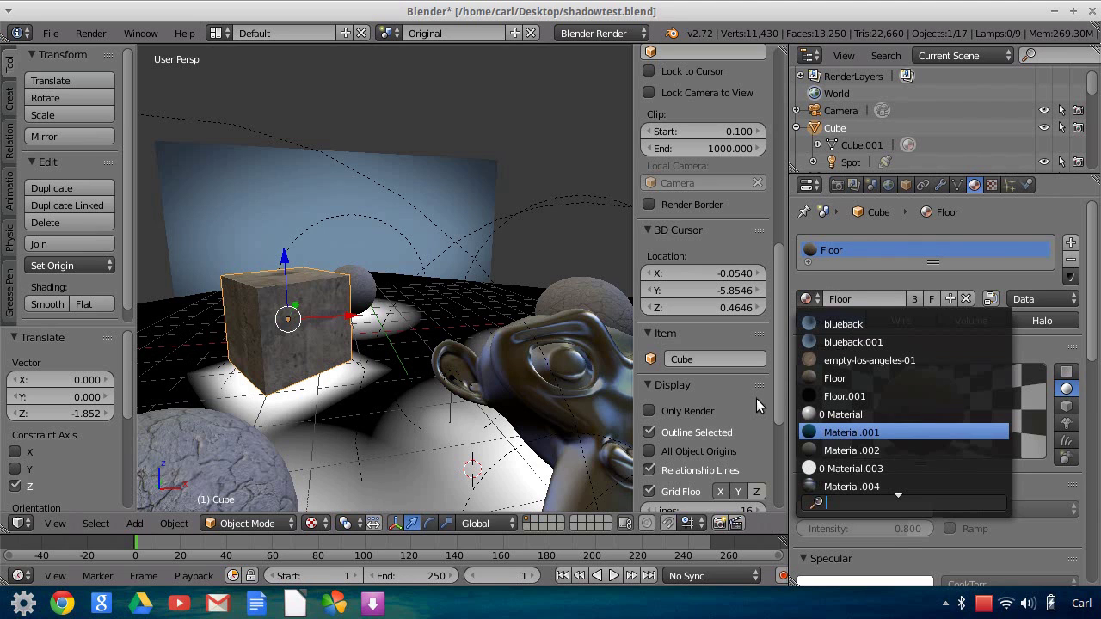
{"action": "key", "text": "Return"}
Give the floor plane the Floor material with nodes enabled, and split the 3D view.
{"action": "right_click", "coordinate": [452, 377]}
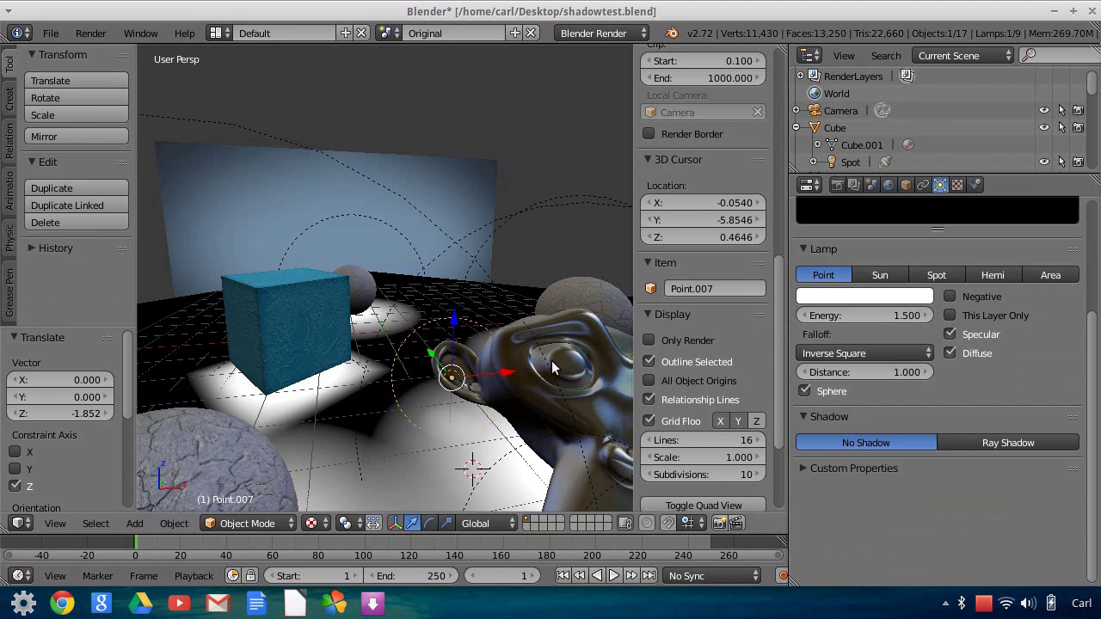
{"action": "right_click", "coordinate": [176, 309]}
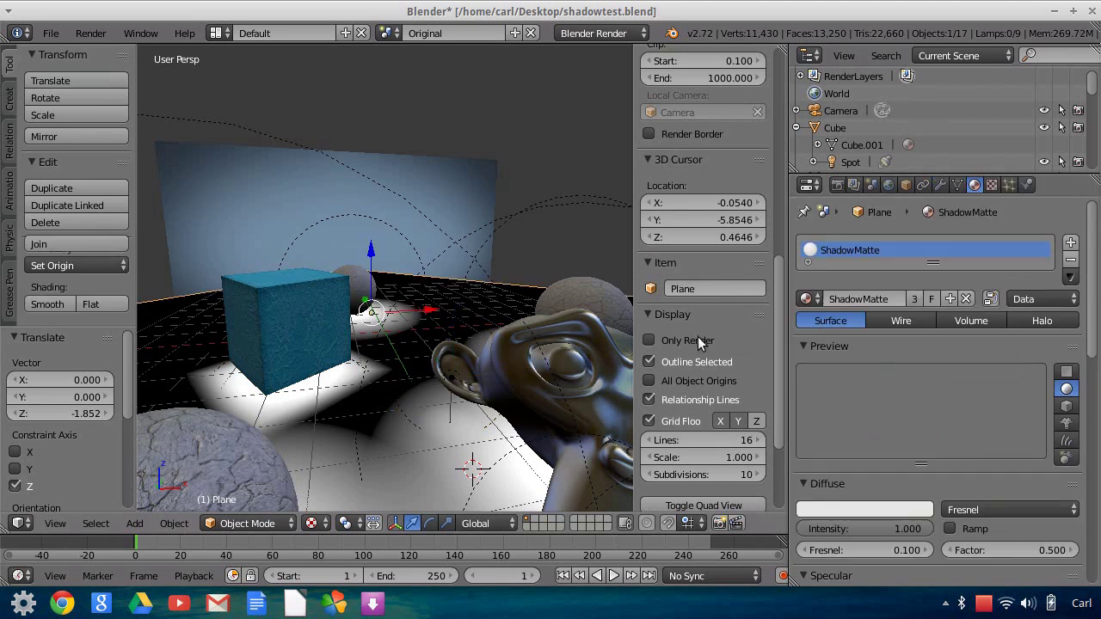
{"action": "left_click", "coordinate": [808, 299]}
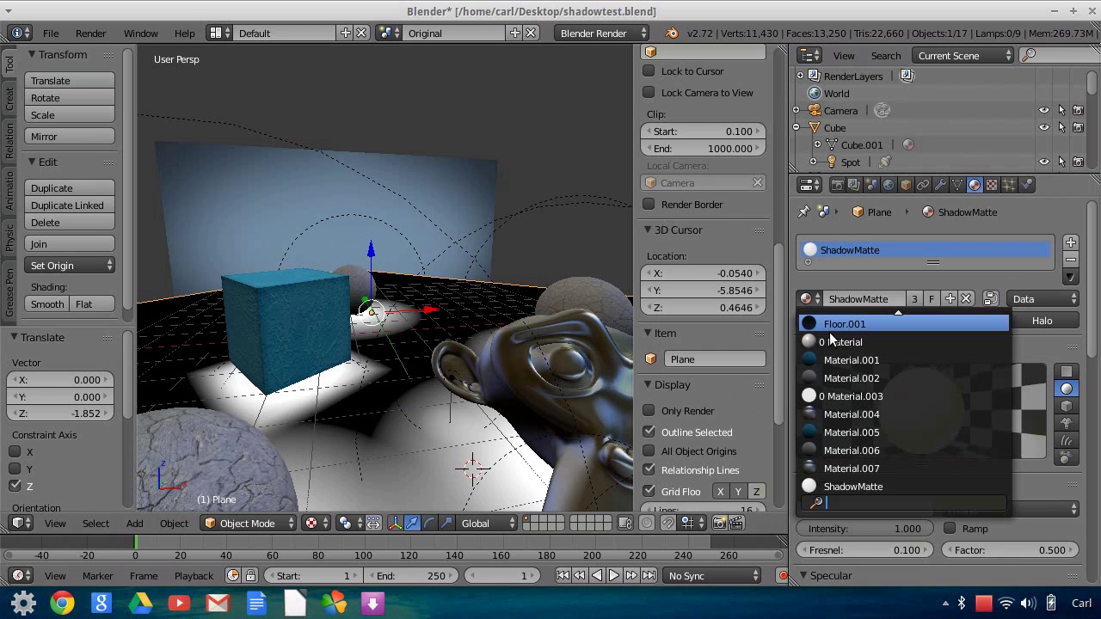
{"action": "left_click", "coordinate": [946, 320]}
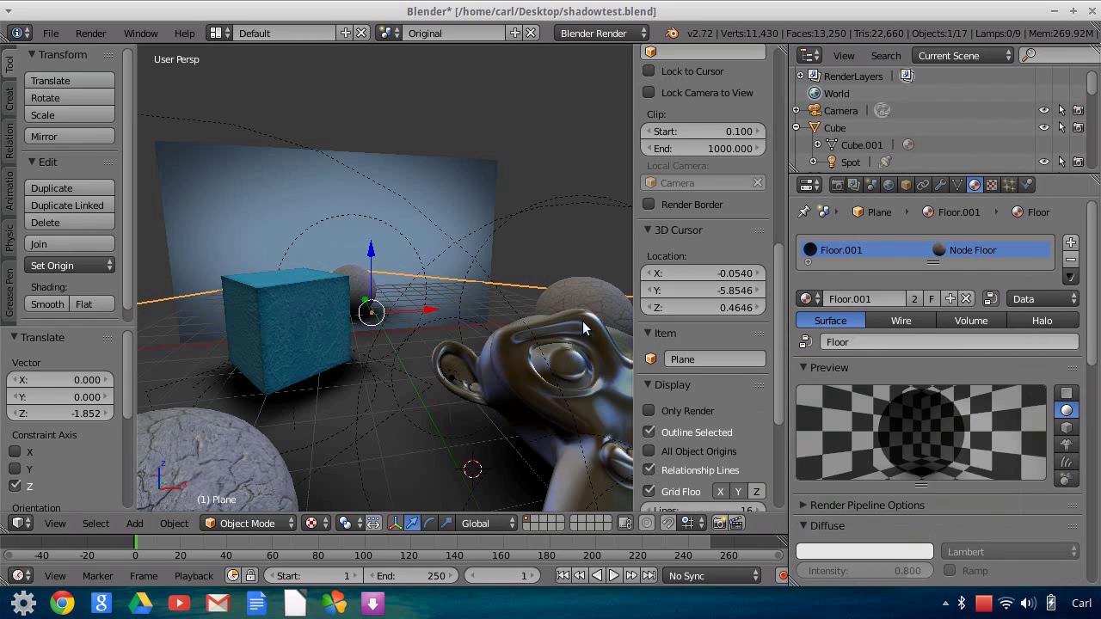
{"action": "left_click", "coordinate": [808, 299]}
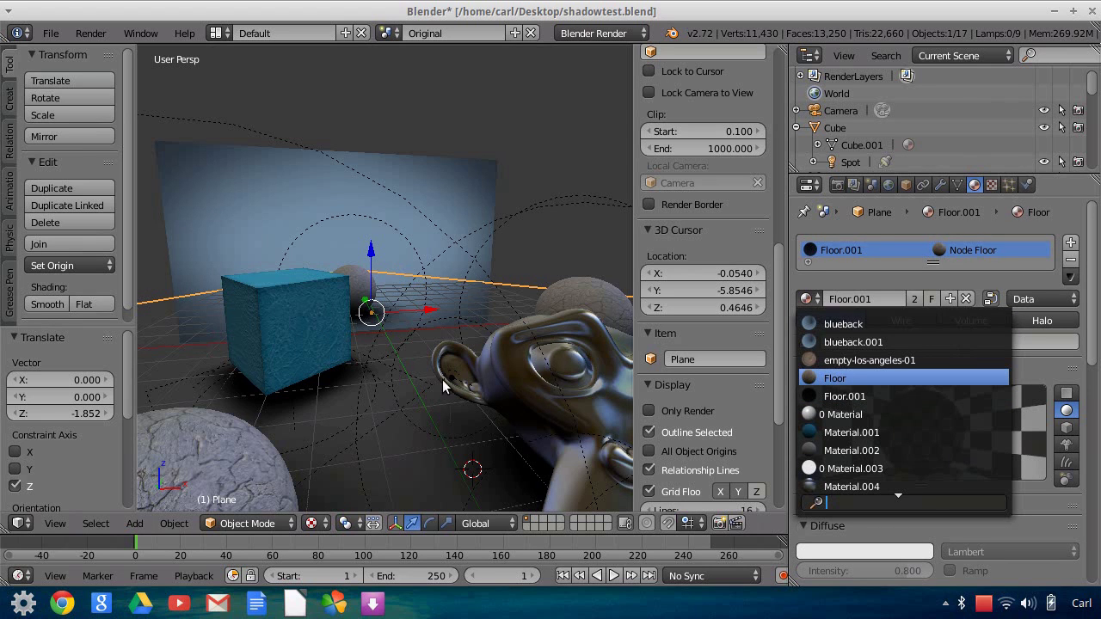
{"action": "key", "text": "Return"}
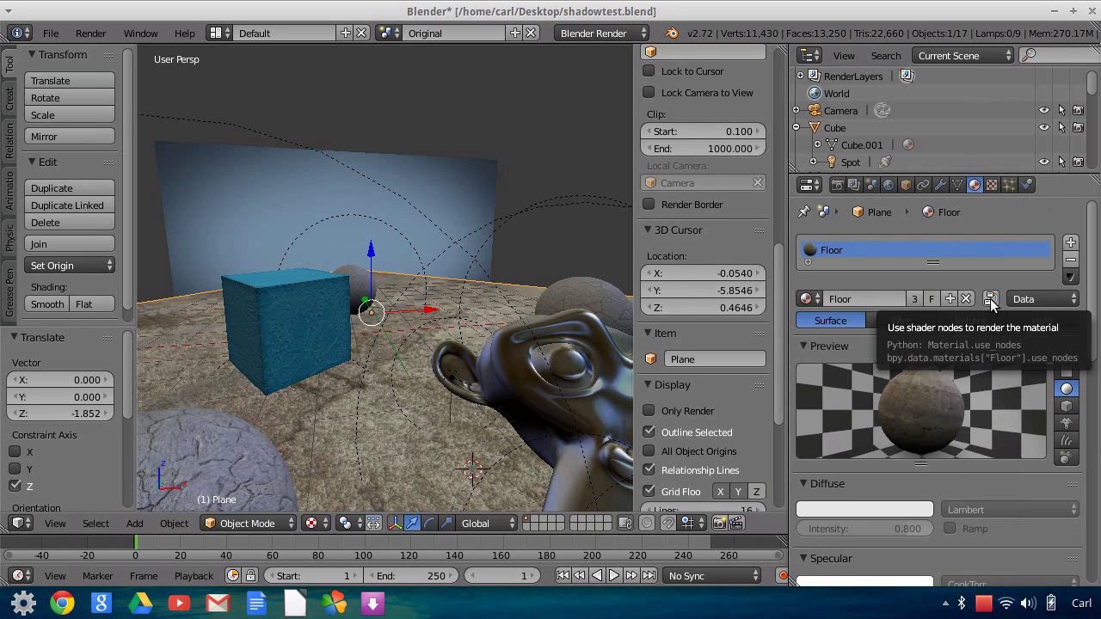
{"action": "left_click", "coordinate": [923, 314]}
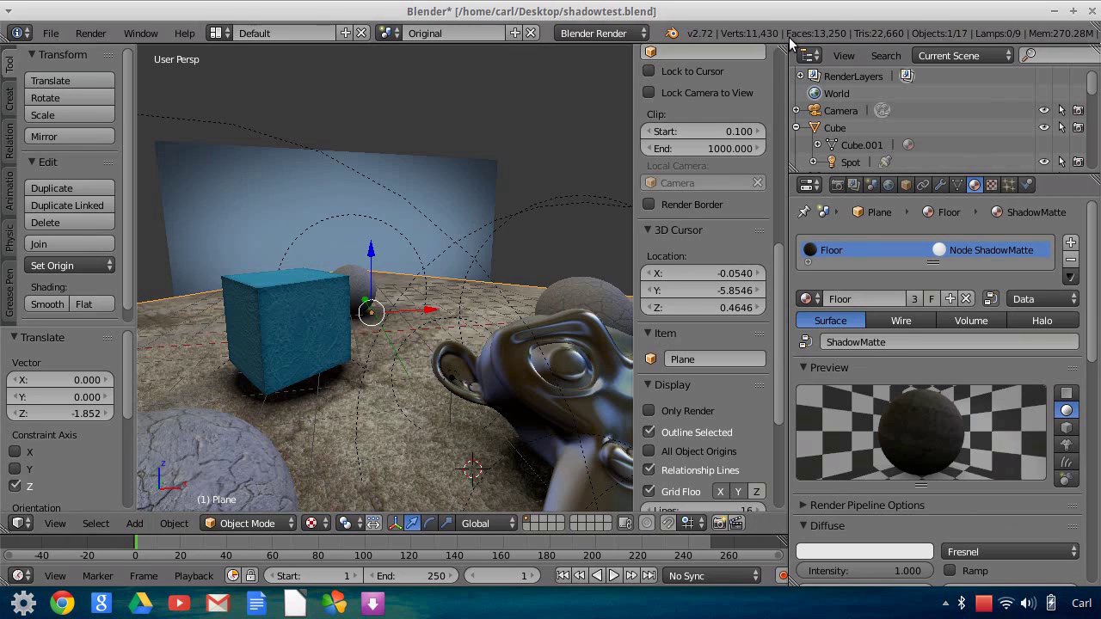
{"action": "mouse_move", "coordinate": [784, 48]}
{"action": "left_mouse_down"}
{"action": "mouse_move", "coordinate": [474, 84]}
{"action": "mouse_move", "coordinate": [468, 95]}
{"action": "left_mouse_up"}
Make the new area a Node Editor showing the Floor node tree, sidebar hidden.
{"action": "left_click", "coordinate": [488, 523]}
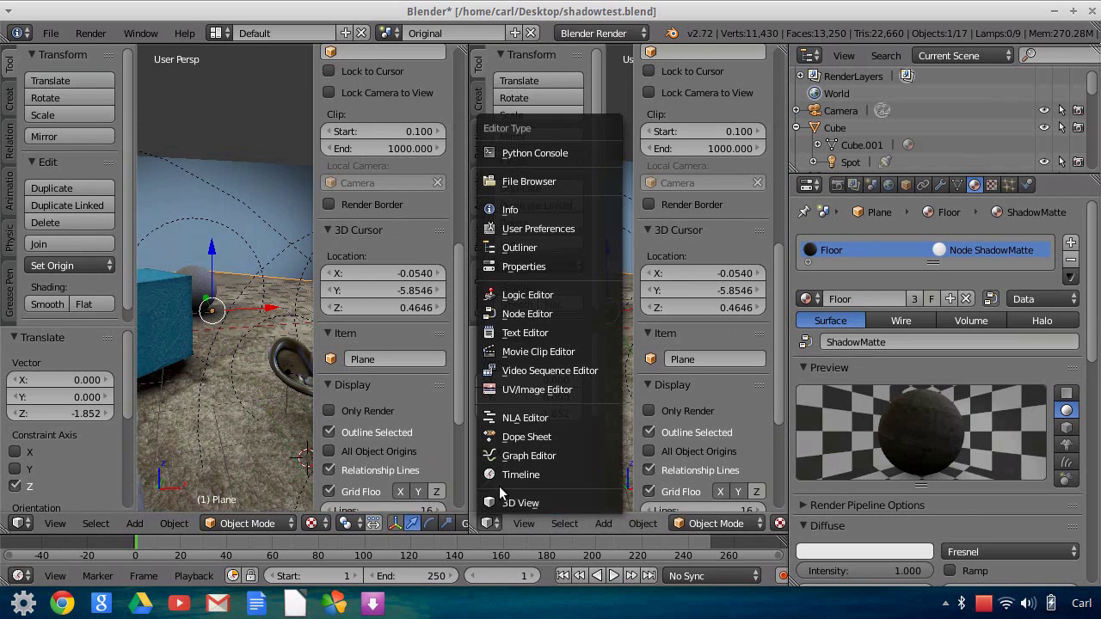
{"action": "left_click", "coordinate": [510, 316]}
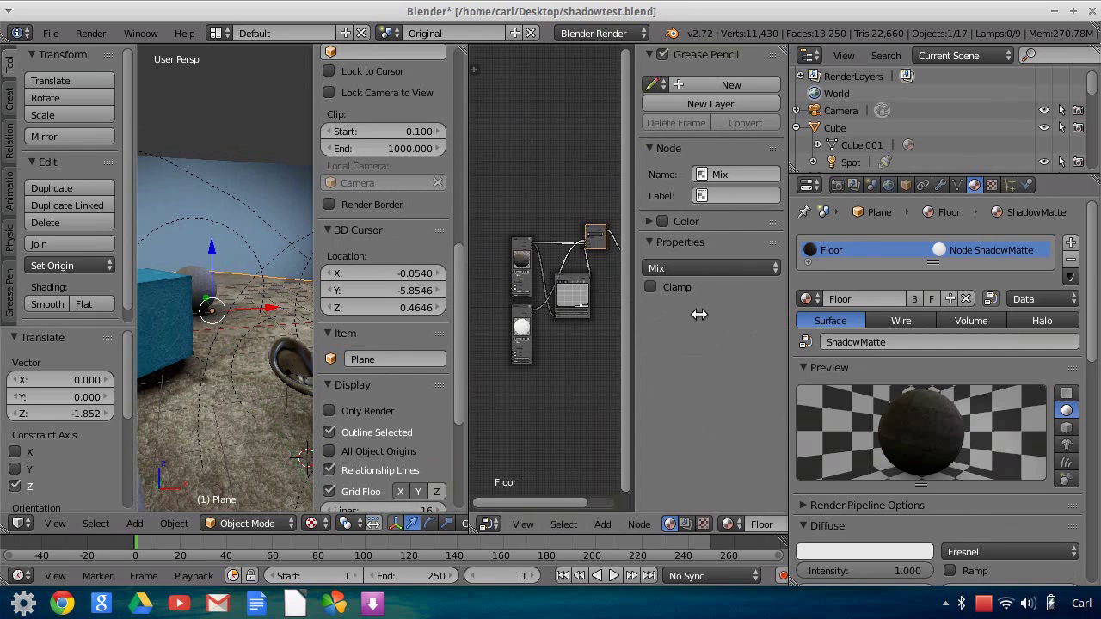
{"action": "key", "text": "n"}
{"action": "scroll", "coordinate": [650, 385], "scroll_direction": "up", "scroll_amount": 2}
{"action": "scroll", "coordinate": [649, 386], "scroll_direction": "up", "scroll_amount": 3}
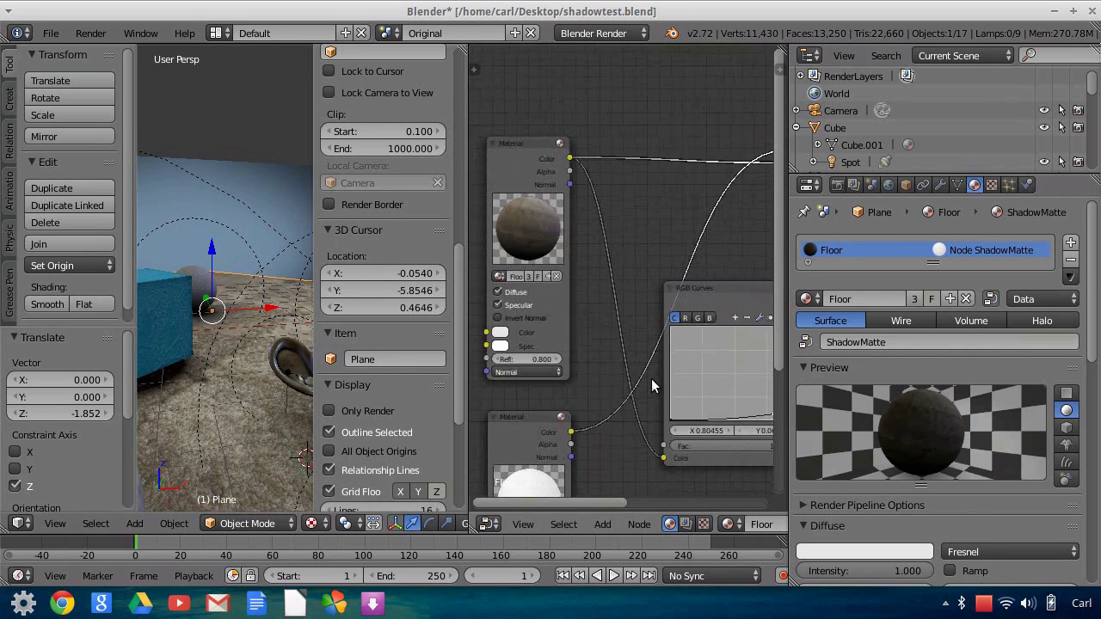
{"action": "scroll", "coordinate": [650, 379], "scroll_direction": "up", "scroll_amount": 2}
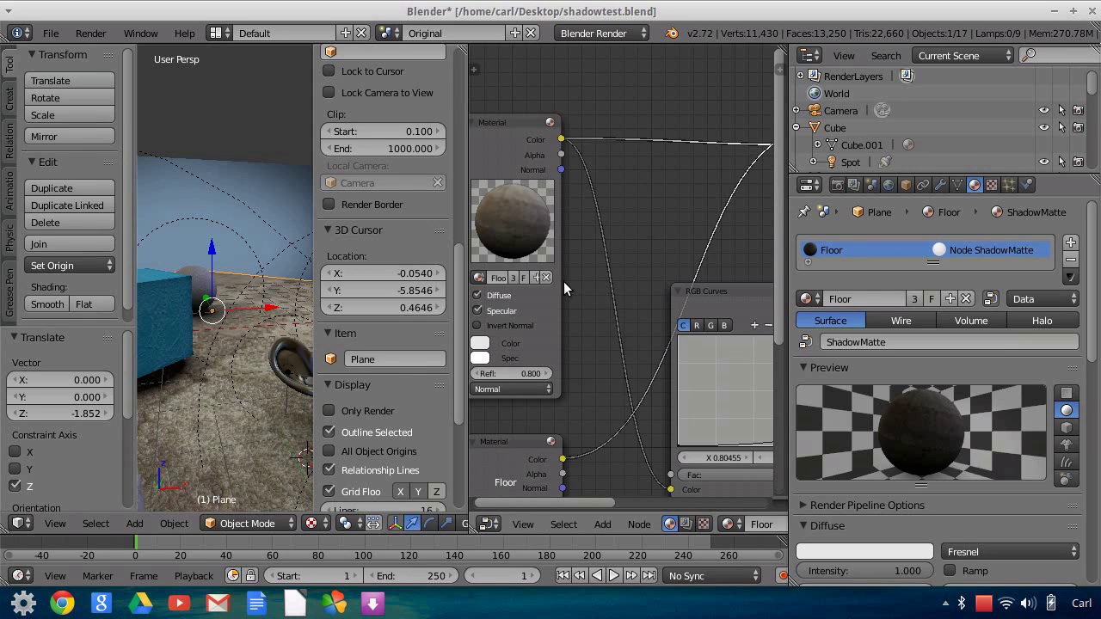
{"action": "scroll", "coordinate": [575, 299], "scroll_direction": "down", "scroll_amount": 2}
{"action": "scroll", "coordinate": [593, 323], "scroll_direction": "down", "scroll_amount": 3}
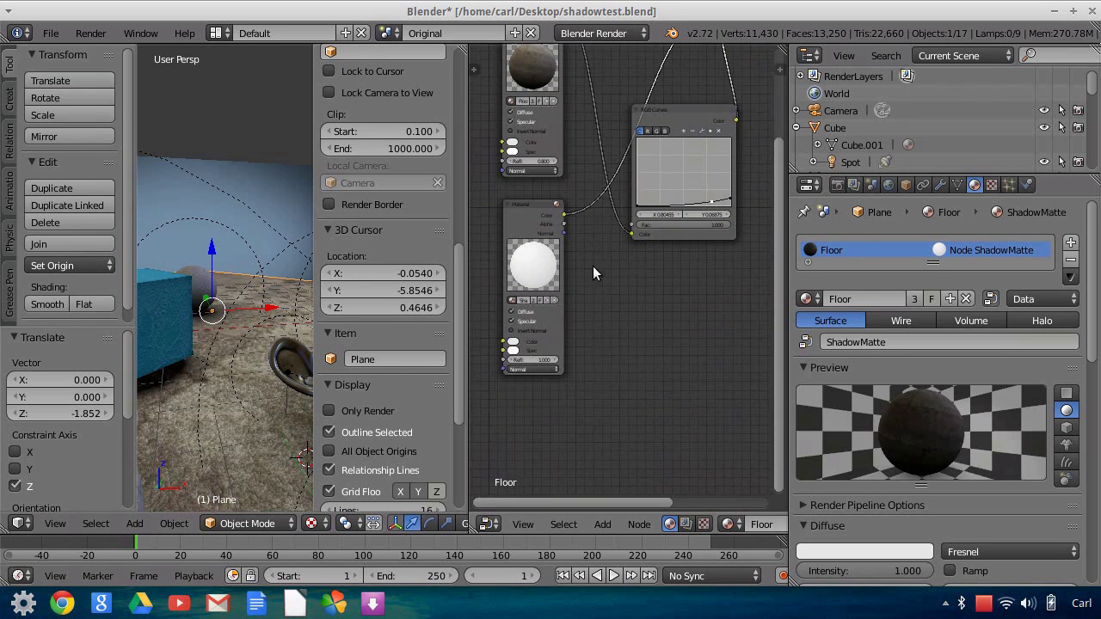
{"action": "scroll", "coordinate": [600, 336], "scroll_direction": "up", "scroll_amount": 1}
{"action": "scroll", "coordinate": [602, 379], "scroll_direction": "up", "scroll_amount": 1}
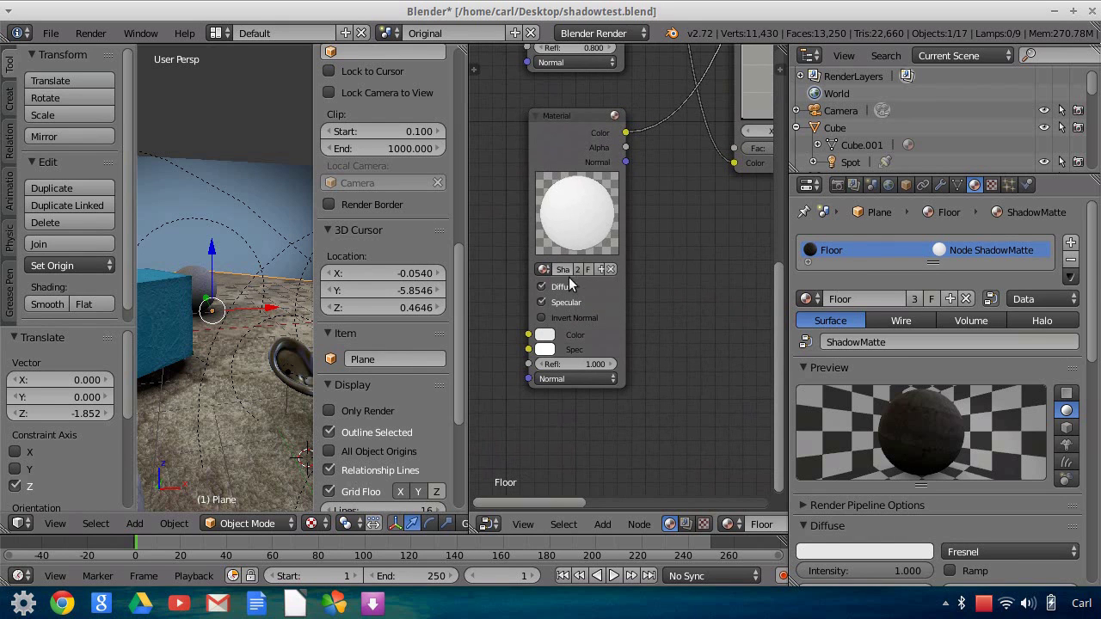
{"action": "scroll", "coordinate": [687, 246], "scroll_direction": "down", "scroll_amount": 3}
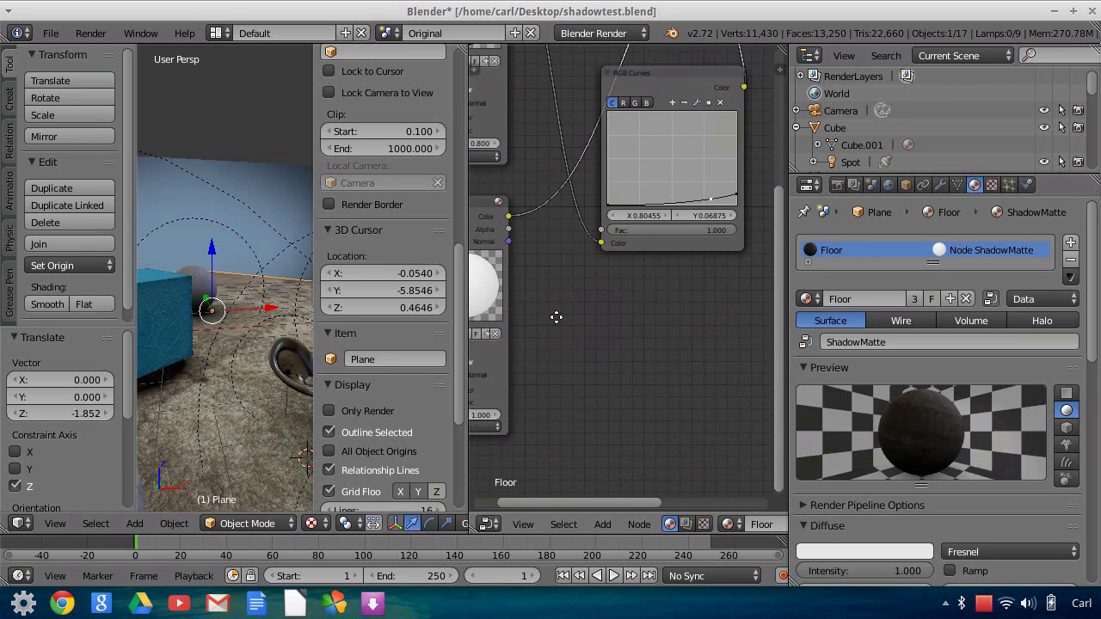
Inspect the Material, Mix, RGB Curves and Output nodes, then merge the node area away.
{"action": "mouse_move", "coordinate": [594, 315]}
{"action": "middle_mouse_down"}
{"action": "mouse_move", "coordinate": [715, 362]}
{"action": "mouse_move", "coordinate": [651, 428]}
{"action": "middle_mouse_up"}
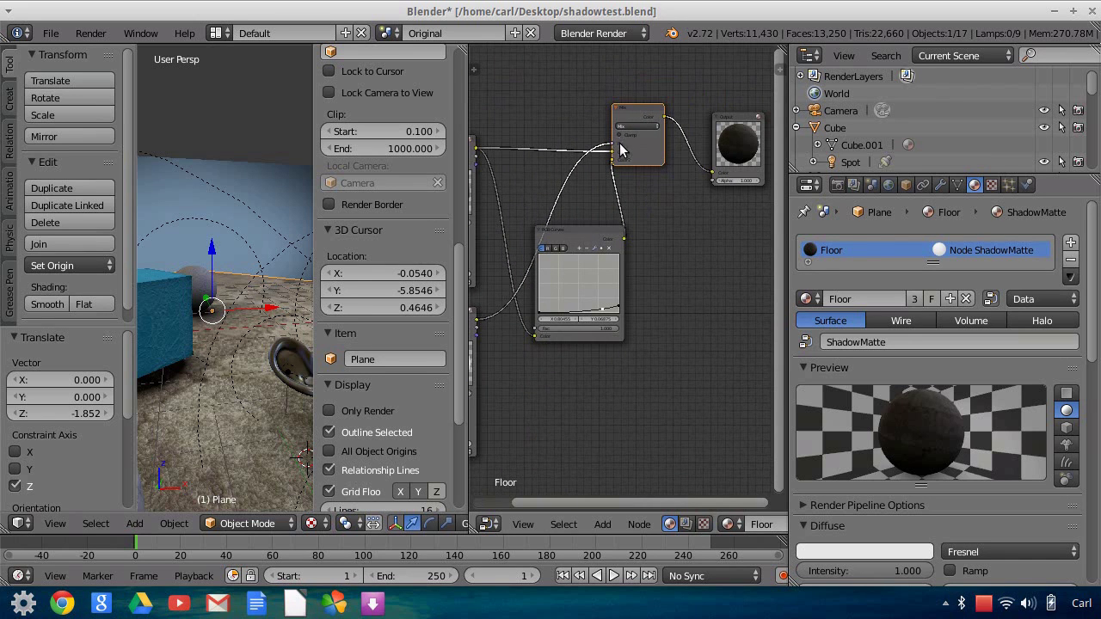
{"action": "scroll", "coordinate": [639, 188], "scroll_direction": "up", "scroll_amount": 1}
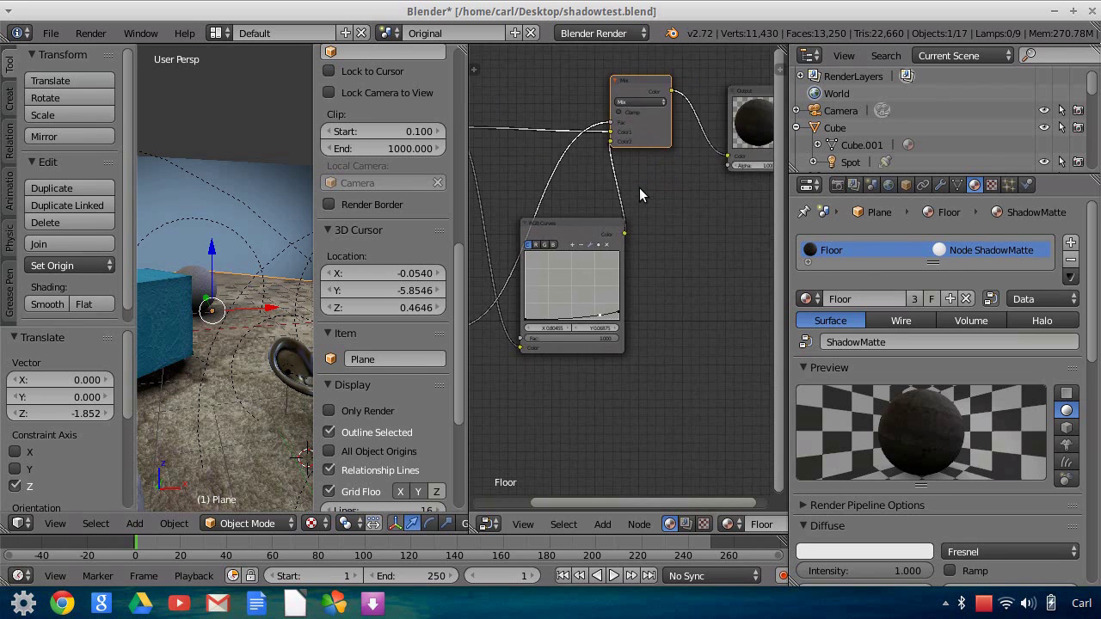
{"action": "scroll", "coordinate": [639, 188], "scroll_direction": "up", "scroll_amount": 1}
{"action": "middle_click_drag", "start_coordinate": [653, 182], "coordinate": [731, 310]}
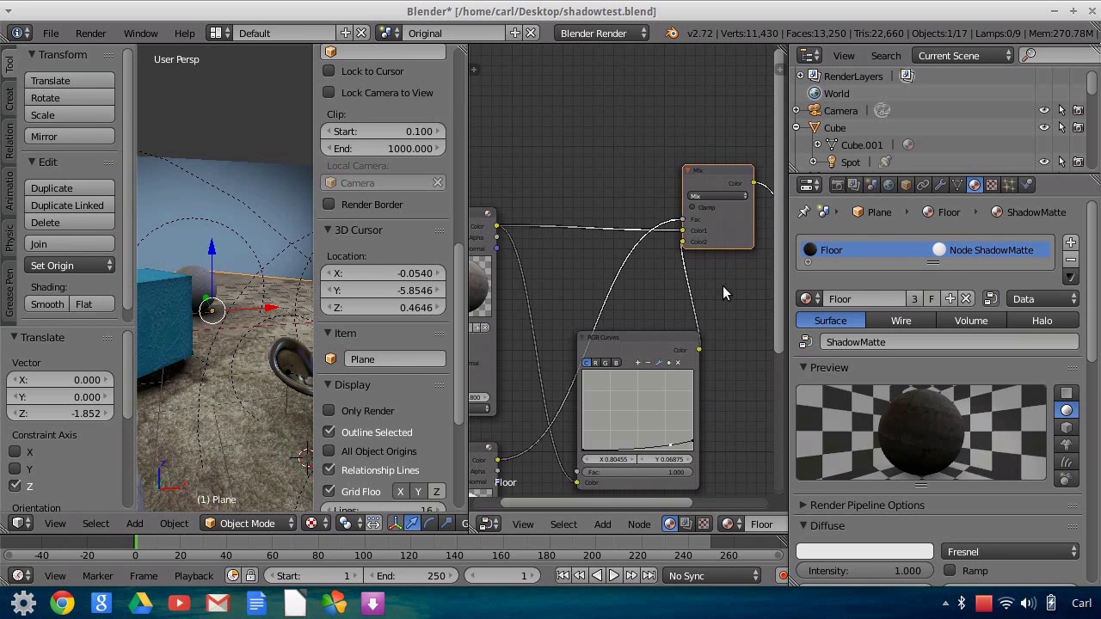
{"action": "middle_click_drag", "start_coordinate": [702, 307], "coordinate": [711, 244]}
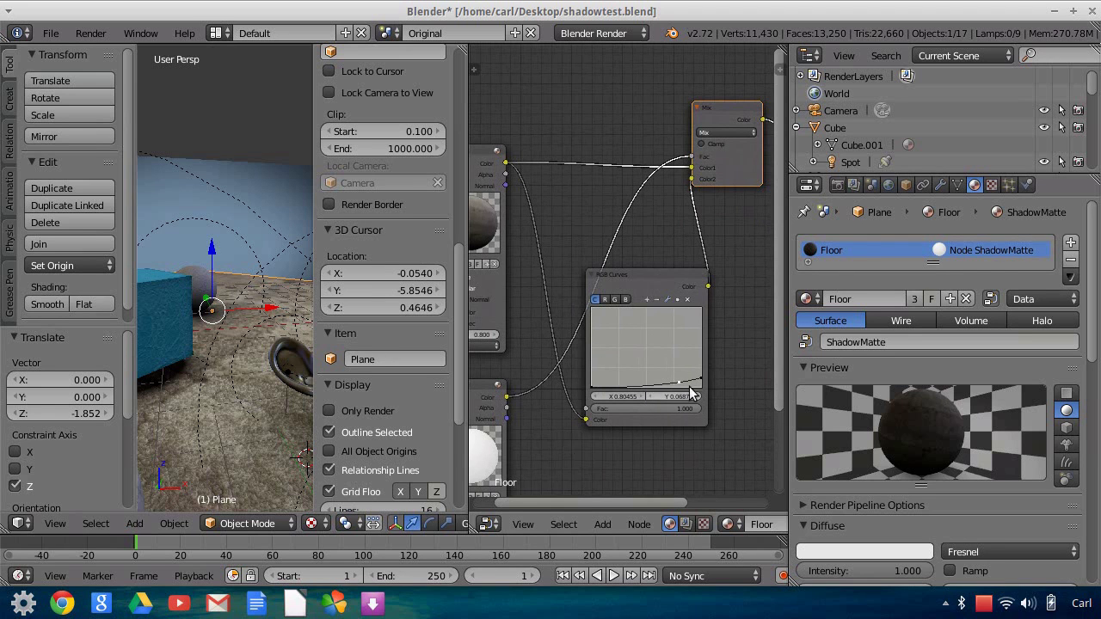
{"action": "middle_click_drag", "start_coordinate": [724, 236], "coordinate": [623, 262]}
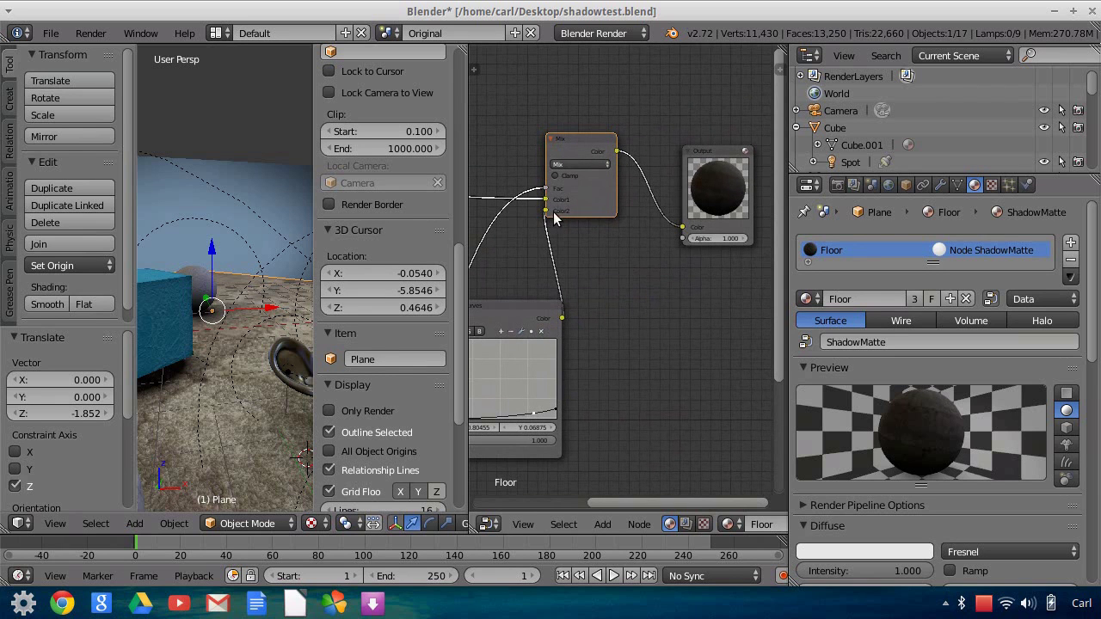
{"action": "mouse_move", "coordinate": [590, 284]}
{"action": "middle_mouse_down"}
{"action": "mouse_move", "coordinate": [744, 248]}
{"action": "mouse_move", "coordinate": [554, 308]}
{"action": "middle_mouse_up"}
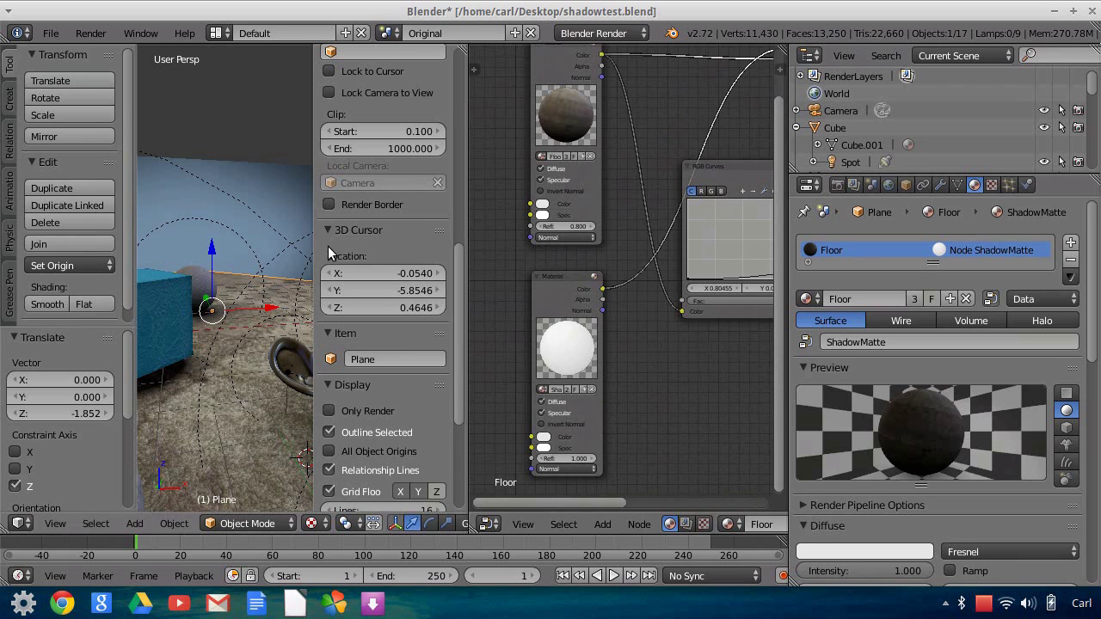
{"action": "middle_click_drag", "start_coordinate": [602, 344], "coordinate": [437, 336]}
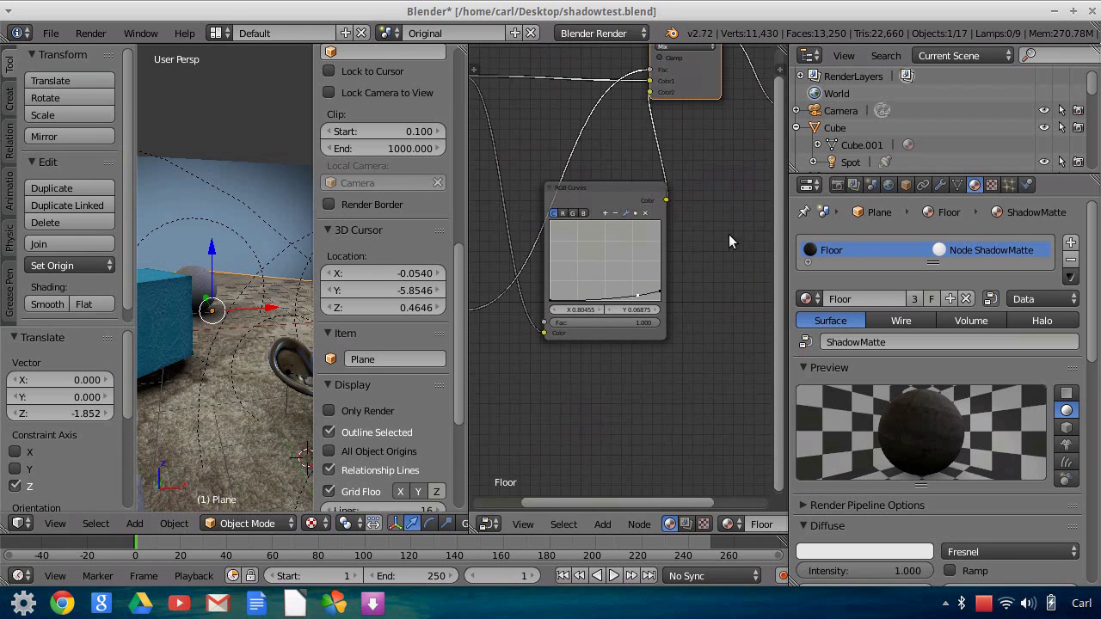
{"action": "middle_click_drag", "start_coordinate": [729, 228], "coordinate": [668, 307]}
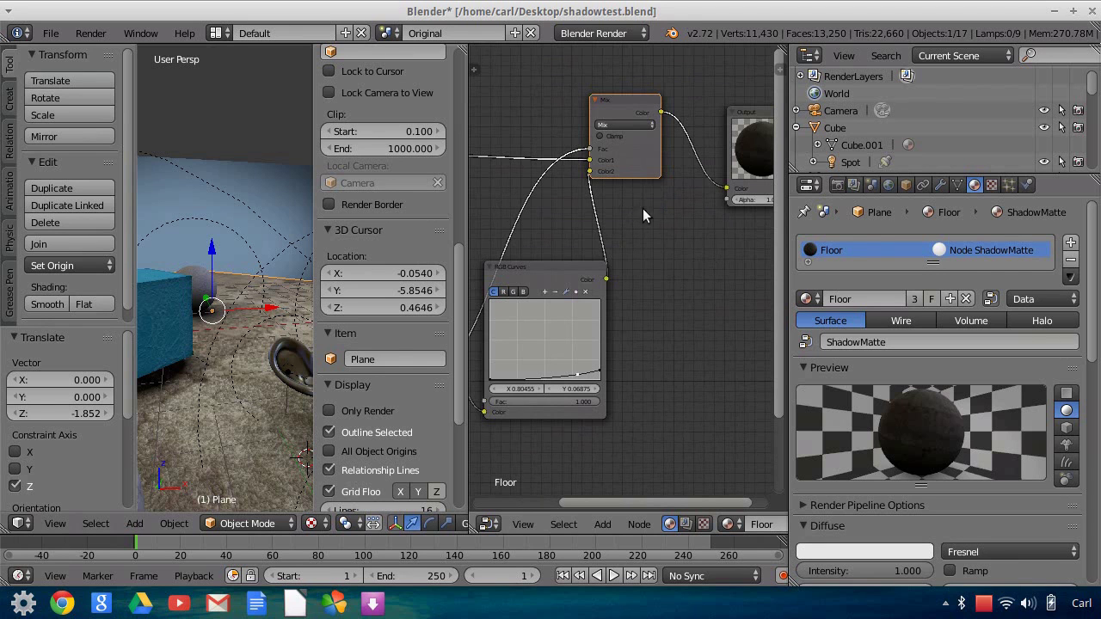
{"action": "scroll", "coordinate": [717, 257], "scroll_direction": "down", "scroll_amount": 2}
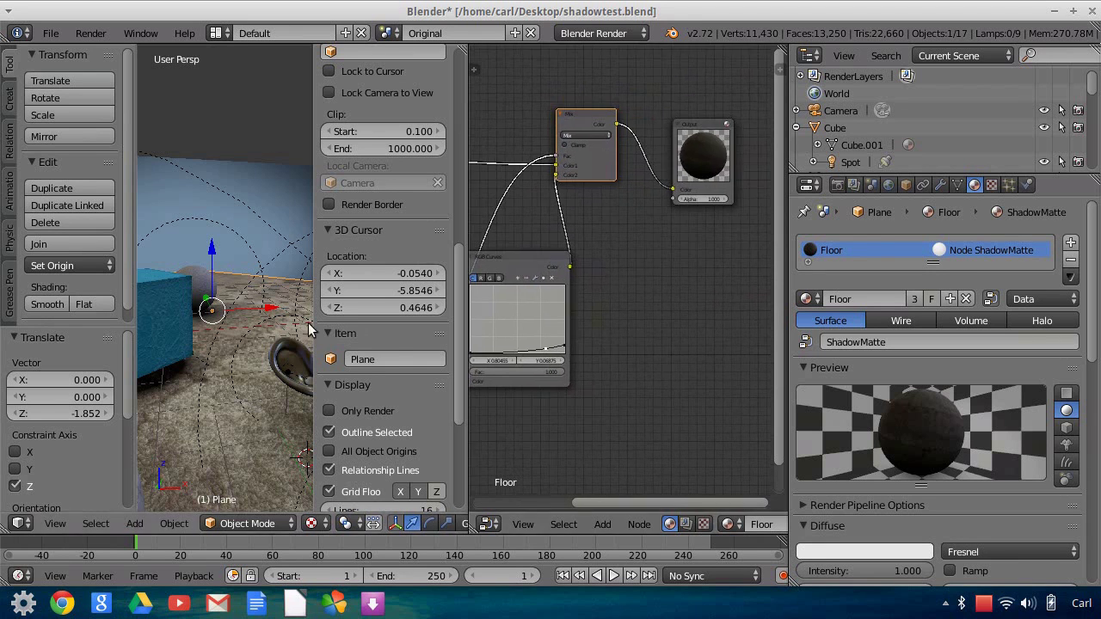
{"action": "left_click_drag", "start_coordinate": [465, 48], "coordinate": [303, 435]}
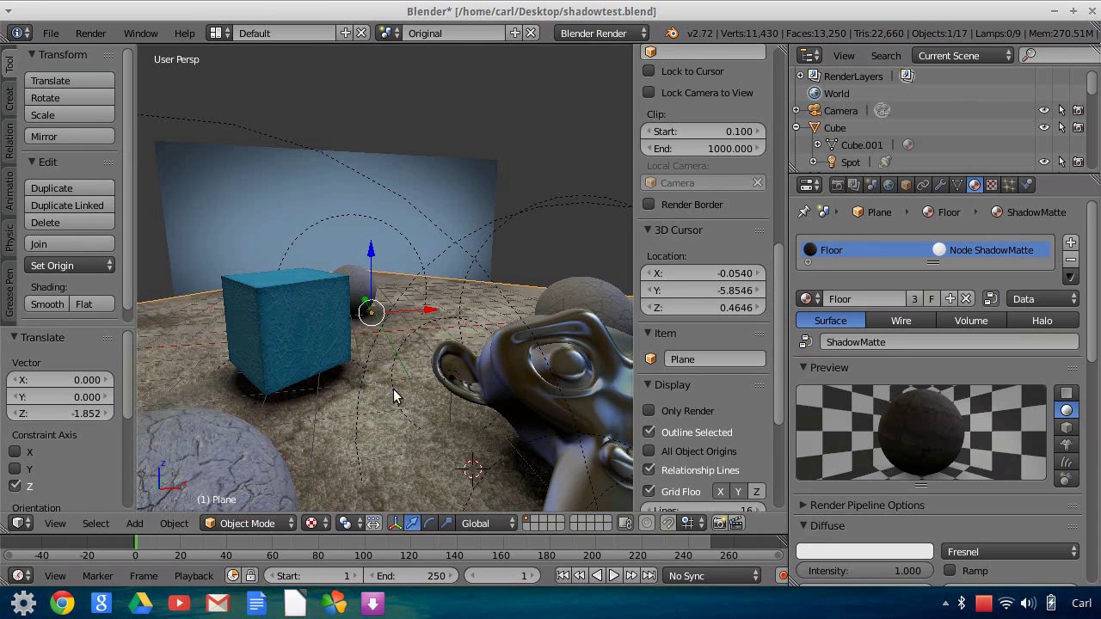
Look through the scene camera via View > Camera and enable Only Render.
{"action": "scroll", "coordinate": [394, 388], "scroll_direction": "down", "scroll_amount": 3}
{"action": "mouse_move", "coordinate": [502, 441]}
{"action": "middle_mouse_down"}
{"action": "mouse_move", "coordinate": [467, 388]}
{"action": "mouse_move", "coordinate": [448, 435]}
{"action": "mouse_move", "coordinate": [324, 457]}
{"action": "middle_mouse_up"}
{"action": "mouse_move", "coordinate": [452, 405]}
{"action": "middle_mouse_down"}
{"action": "mouse_move", "coordinate": [564, 412]}
{"action": "mouse_move", "coordinate": [505, 437]}
{"action": "mouse_move", "coordinate": [453, 427]}
{"action": "middle_mouse_up"}
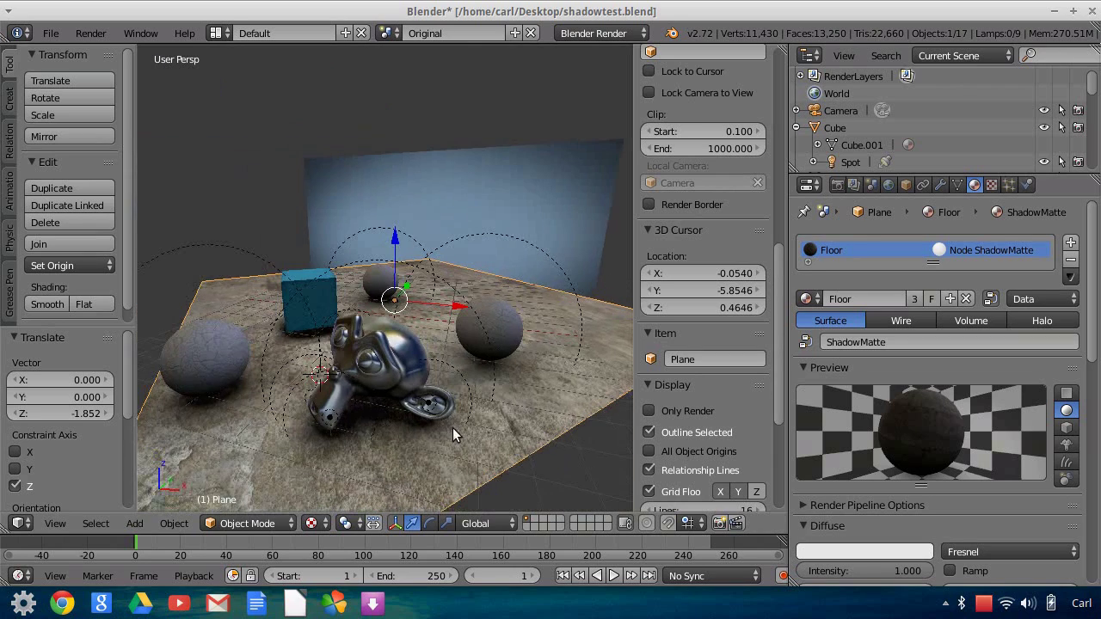
{"action": "left_click", "coordinate": [47, 523]}
{"action": "left_click", "coordinate": [102, 458]}
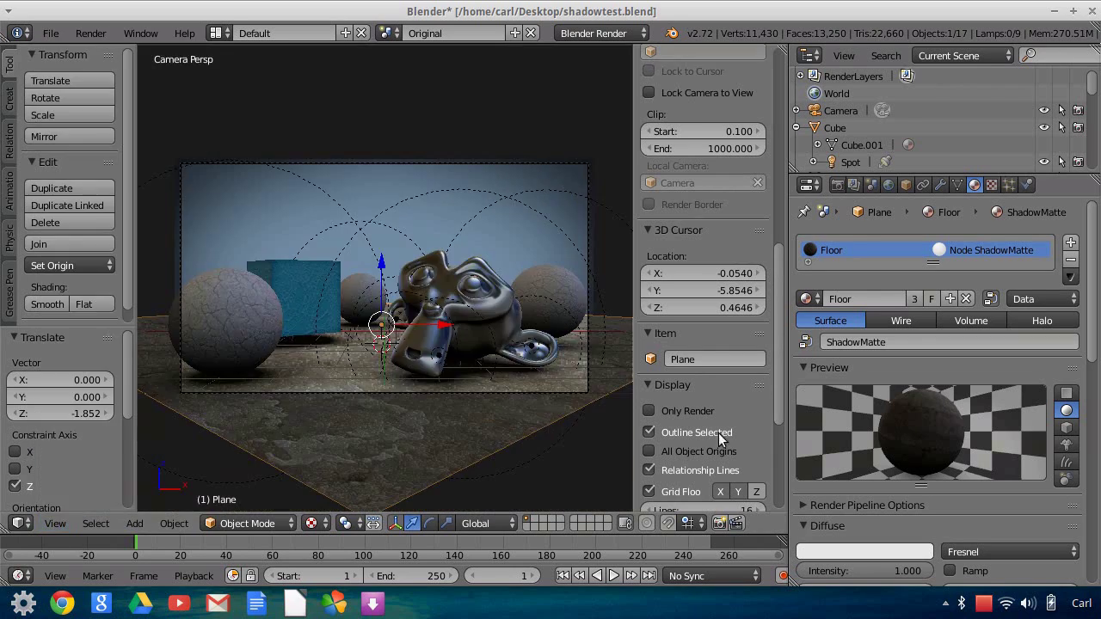
{"action": "left_click", "coordinate": [648, 410]}
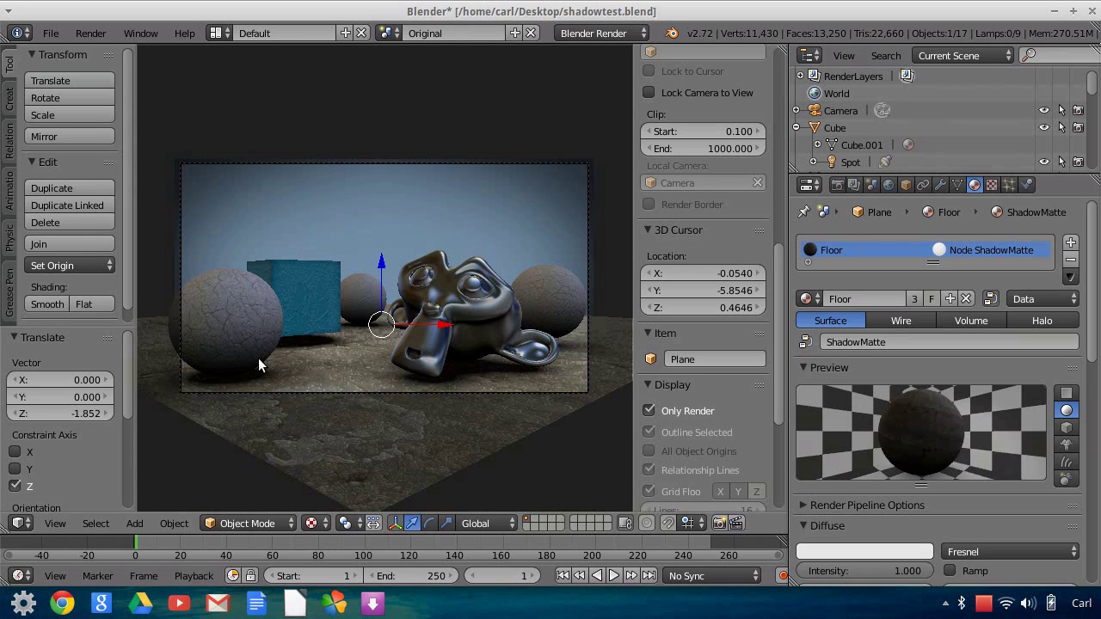
{"action": "mouse_move", "coordinate": [315, 358]}
{"action": "middle_mouse_down"}
{"action": "mouse_move", "coordinate": [314, 369]}
{"action": "mouse_move", "coordinate": [351, 381]}
{"action": "middle_mouse_up"}
{"action": "scroll", "coordinate": [411, 362], "scroll_direction": "up", "scroll_amount": 5}
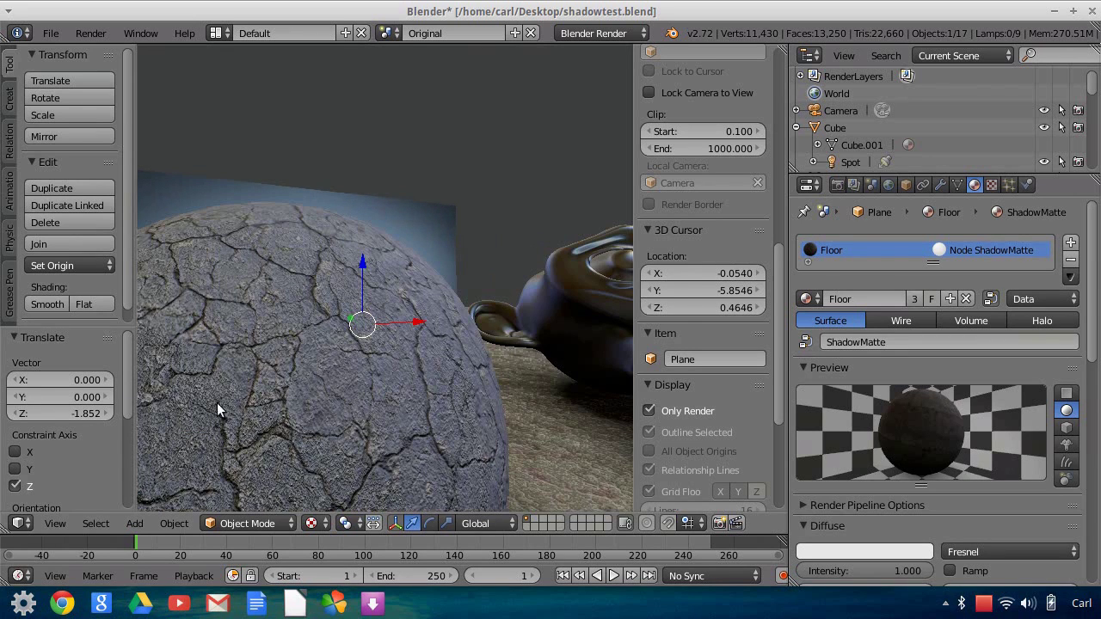
{"action": "scroll", "coordinate": [393, 388], "scroll_direction": "down", "scroll_amount": 5}
{"action": "mouse_move", "coordinate": [439, 387]}
{"action": "middle_mouse_down"}
{"action": "mouse_move", "coordinate": [400, 398]}
{"action": "mouse_move", "coordinate": [277, 396]}
{"action": "mouse_move", "coordinate": [287, 398]}
{"action": "middle_mouse_up"}
{"action": "scroll", "coordinate": [292, 392], "scroll_direction": "up", "scroll_amount": 5}
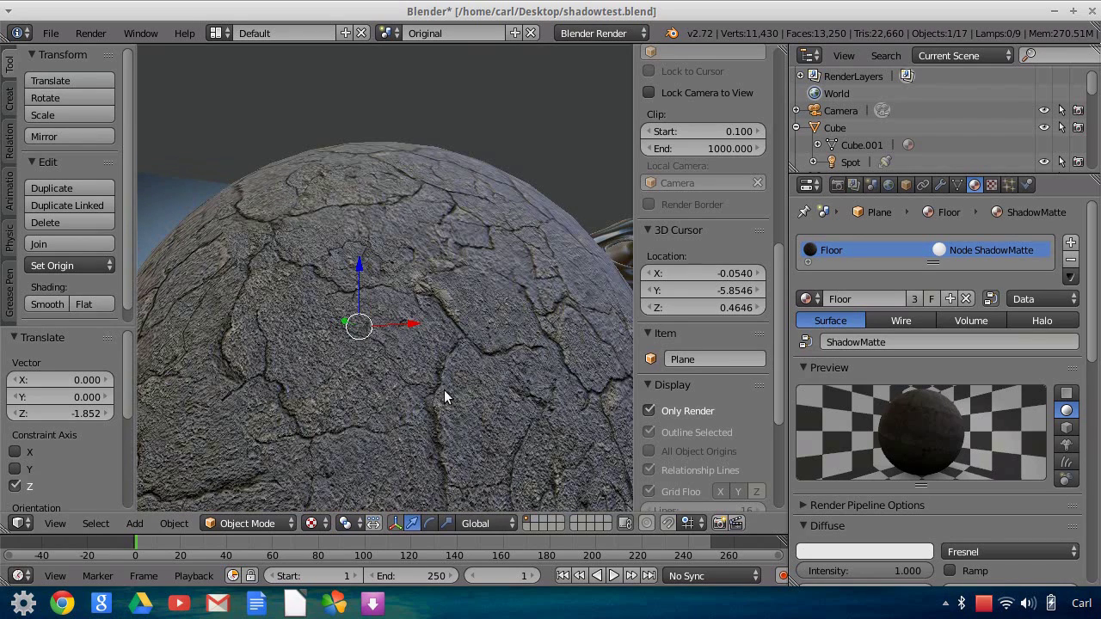
{"action": "scroll", "coordinate": [463, 336], "scroll_direction": "down", "scroll_amount": 5}
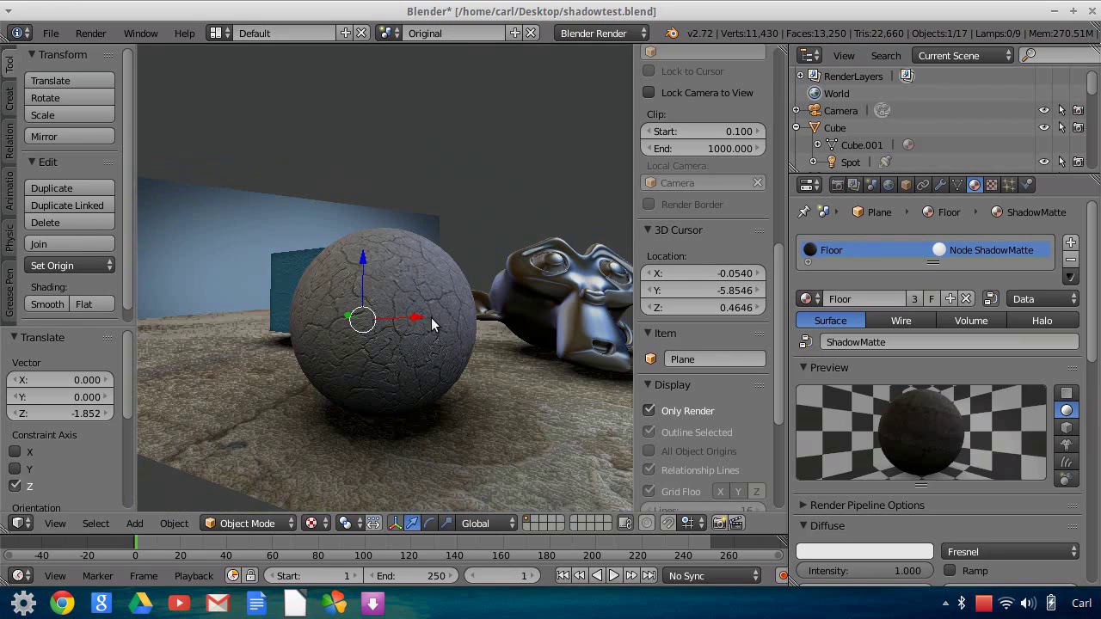
{"action": "scroll", "coordinate": [412, 321], "scroll_direction": "up", "scroll_amount": 5}
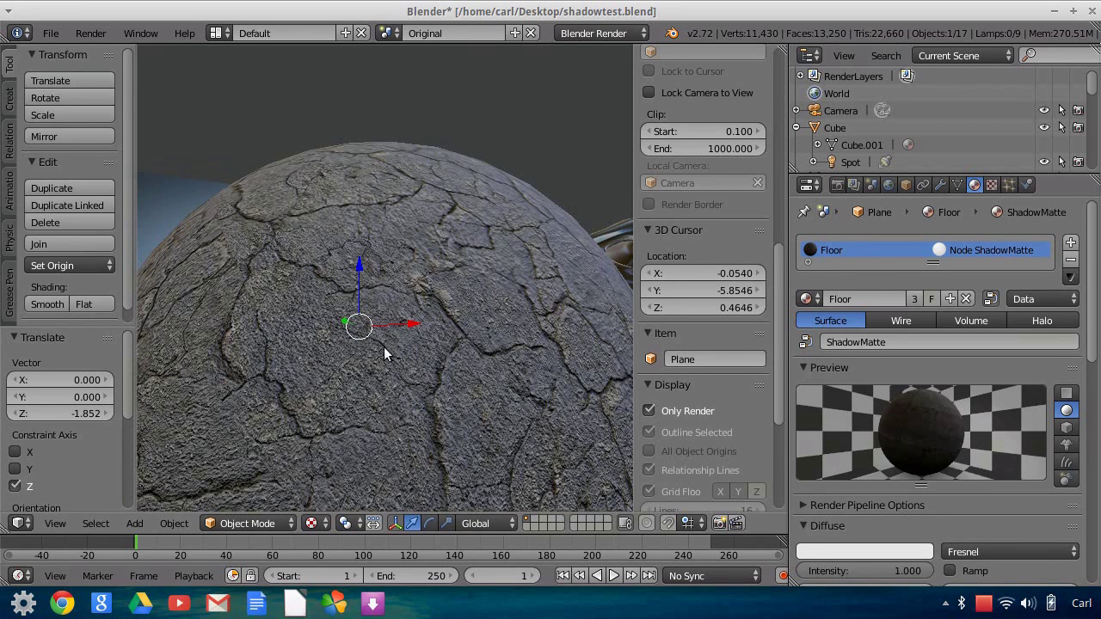
{"action": "scroll", "coordinate": [437, 338], "scroll_direction": "down", "scroll_amount": 5}
{"action": "middle_click_drag", "start_coordinate": [473, 351], "coordinate": [342, 364]}
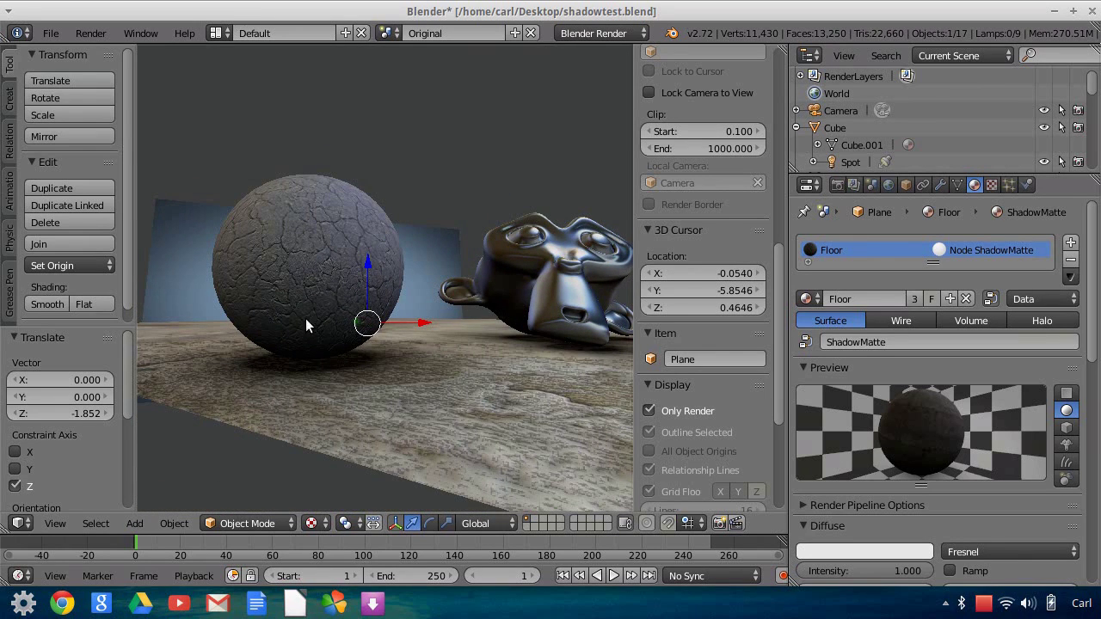
{"action": "scroll", "coordinate": [415, 339], "scroll_direction": "down", "scroll_amount": 3}
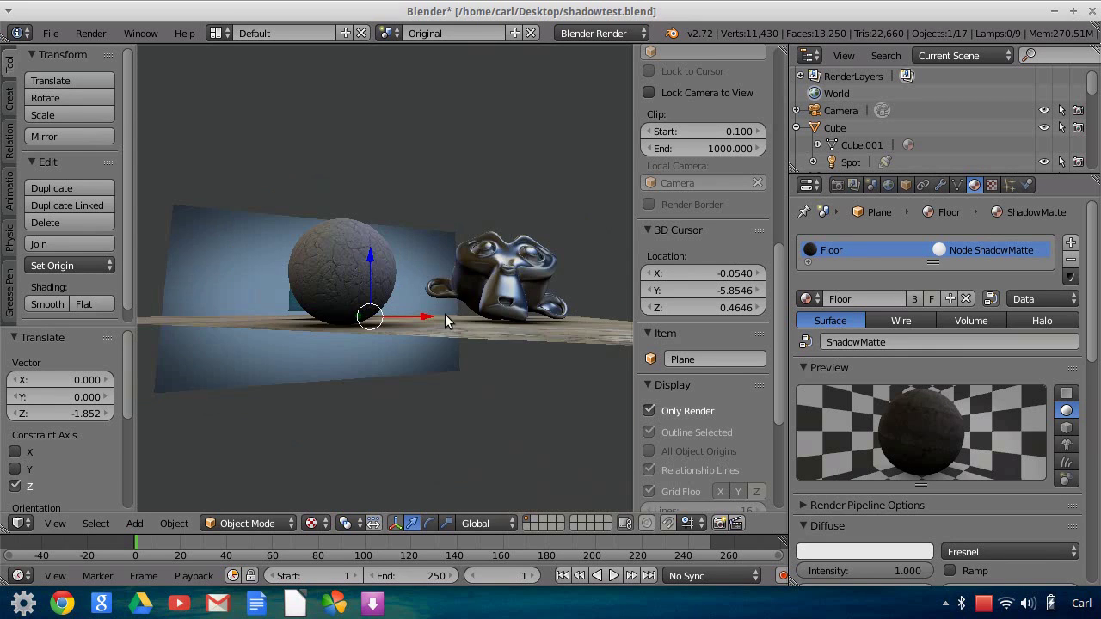
{"action": "mouse_move", "coordinate": [415, 339]}
{"action": "middle_mouse_down"}
{"action": "mouse_move", "coordinate": [484, 327]}
{"action": "mouse_move", "coordinate": [400, 355]}
{"action": "mouse_move", "coordinate": [443, 371]}
{"action": "middle_mouse_up"}
{"action": "scroll", "coordinate": [312, 317], "scroll_direction": "up", "scroll_amount": 2}
{"action": "mouse_move", "coordinate": [576, 374]}
{"action": "middle_mouse_down"}
{"action": "mouse_move", "coordinate": [450, 364]}
{"action": "mouse_move", "coordinate": [387, 341]}
{"action": "middle_mouse_up"}
{"action": "scroll", "coordinate": [398, 333], "scroll_direction": "up", "scroll_amount": 2}
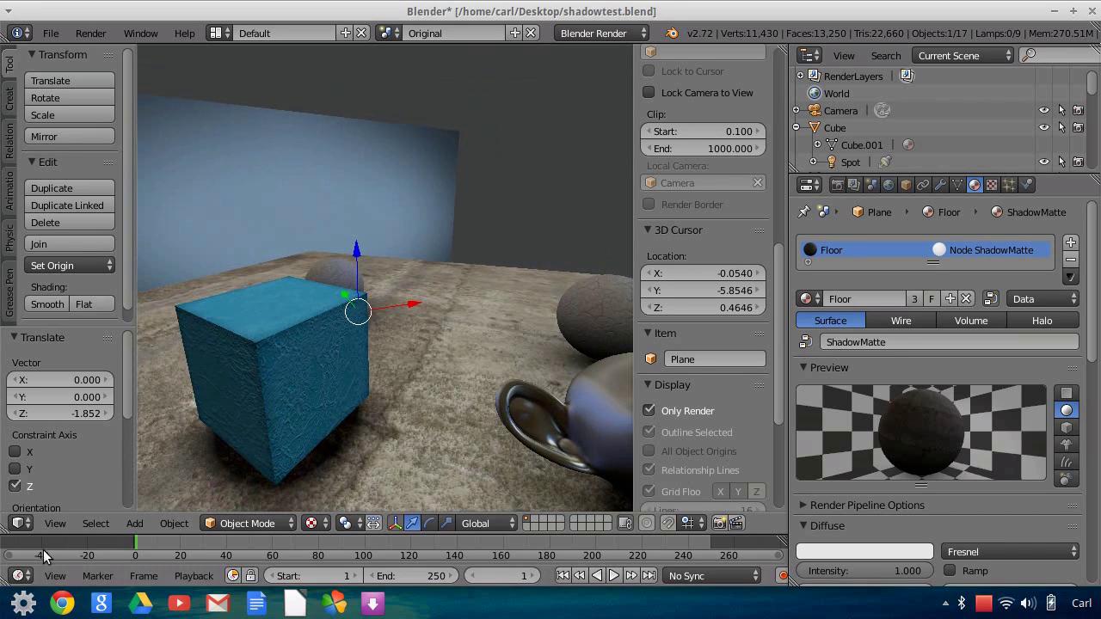
{"action": "left_click", "coordinate": [54, 523]}
{"action": "left_click", "coordinate": [102, 459]}
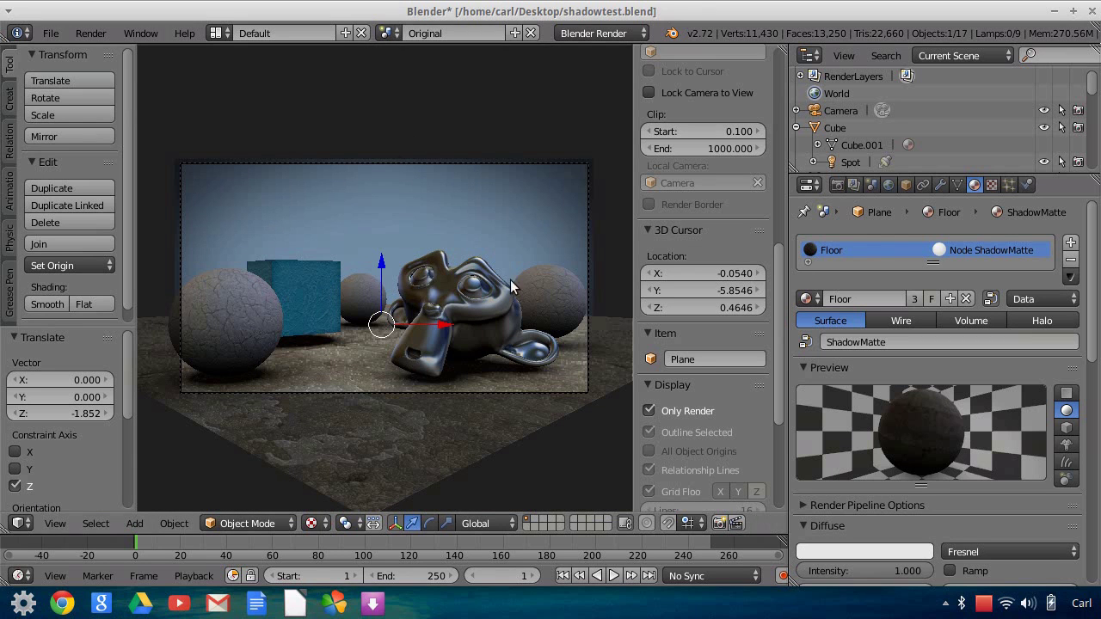
Switch to the CompositeTest scene and adjust the monkey's height along Z.
{"action": "left_click", "coordinate": [389, 33]}
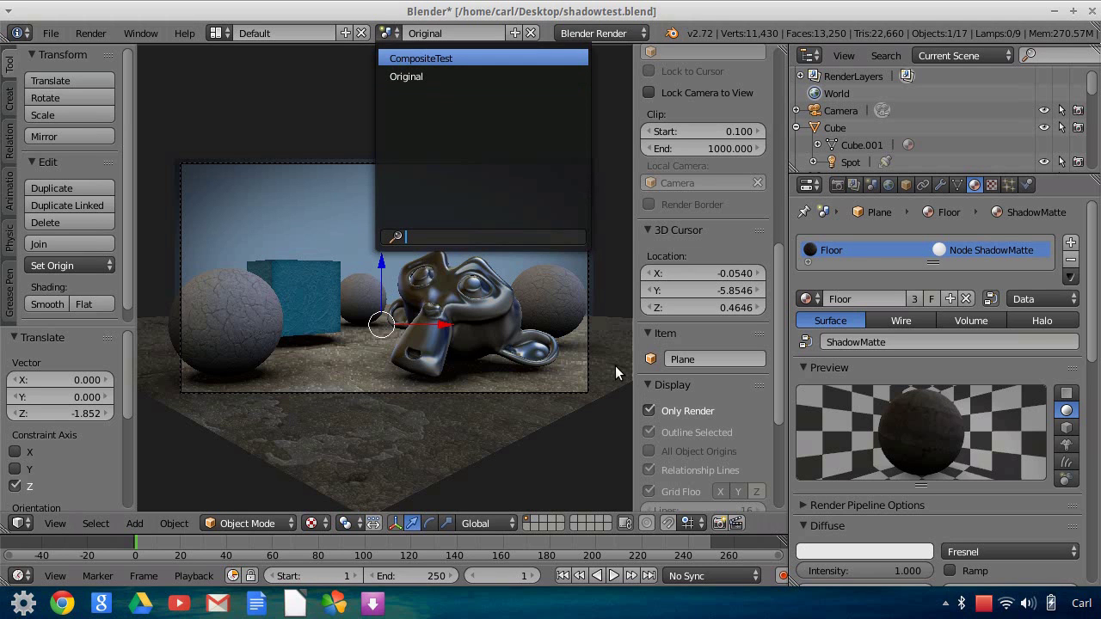
{"action": "key", "text": "Return"}
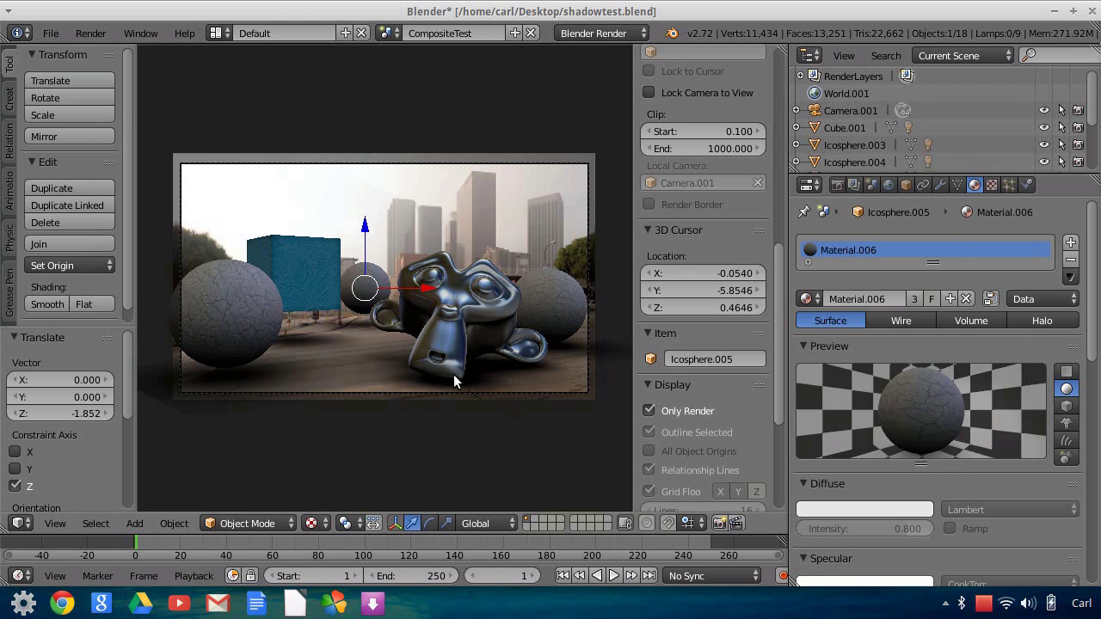
{"action": "right_click", "coordinate": [456, 310]}
{"action": "key", "text": "g"}
{"action": "key", "text": "z"}
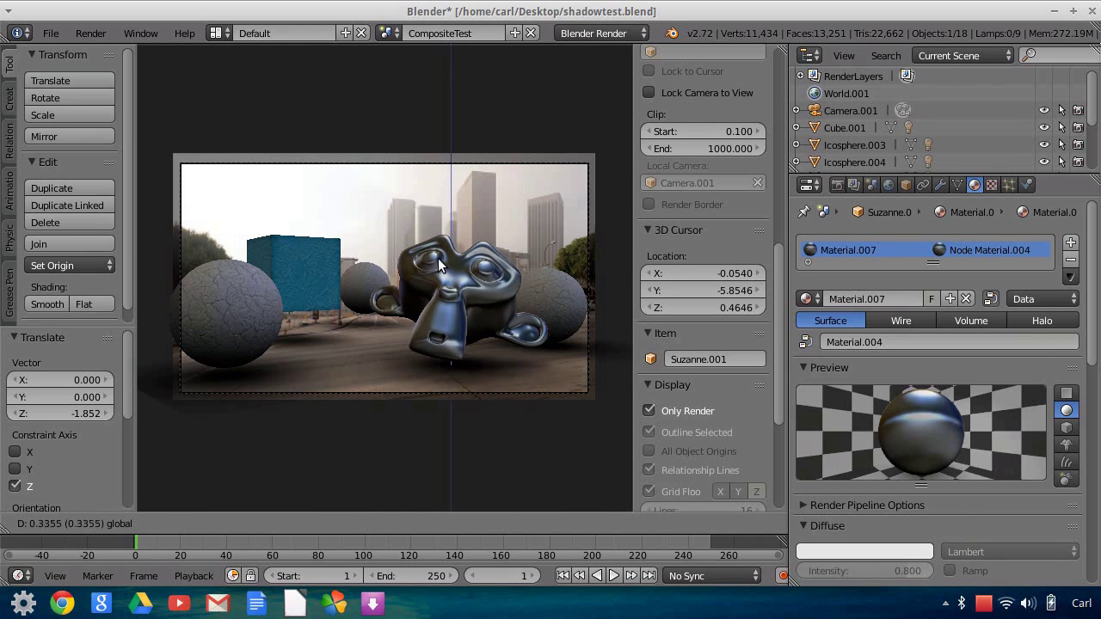
{"action": "left_click", "coordinate": [442, 265]}
{"action": "key", "text": "Home"}
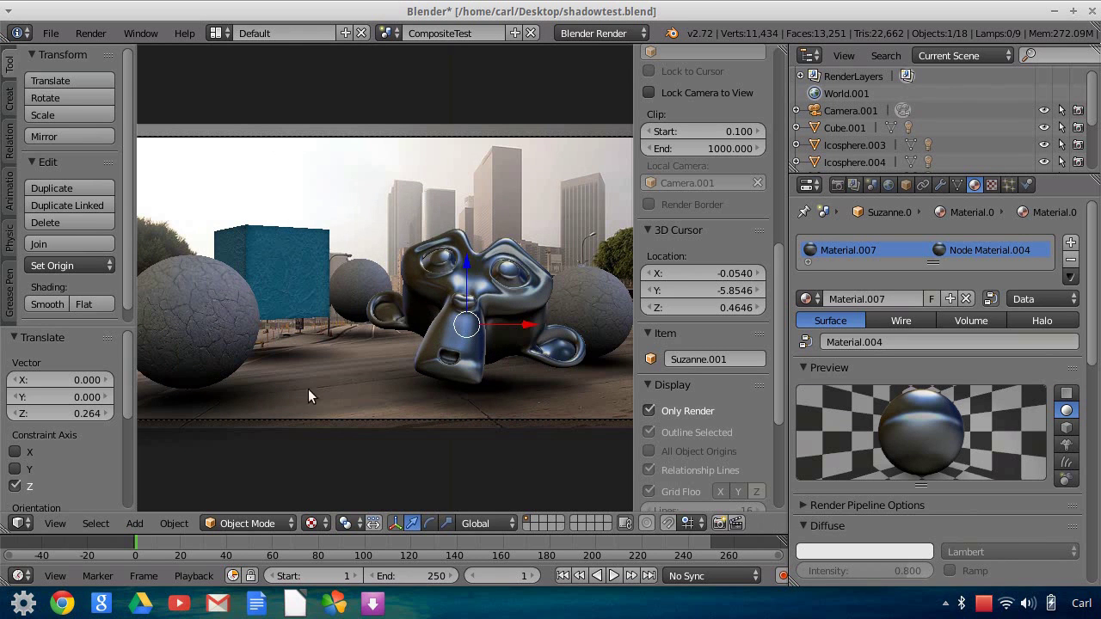
Nudge the left sphere and the cube along Z, the cube by -0.040.
{"action": "right_click", "coordinate": [232, 302]}
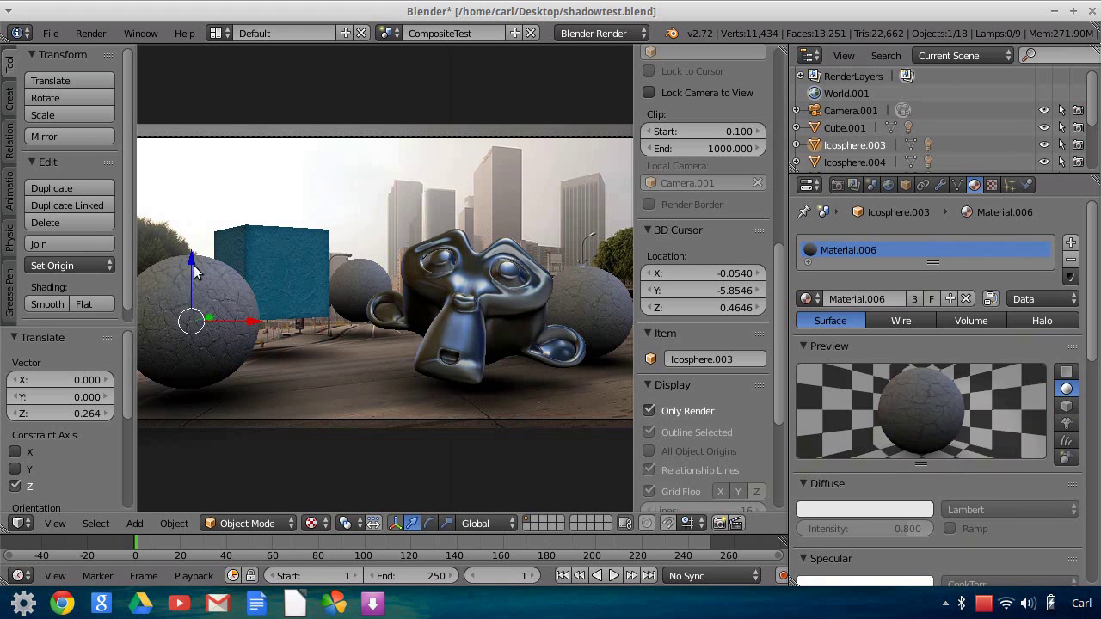
{"action": "key", "text": "g"}
{"action": "key", "text": "z"}
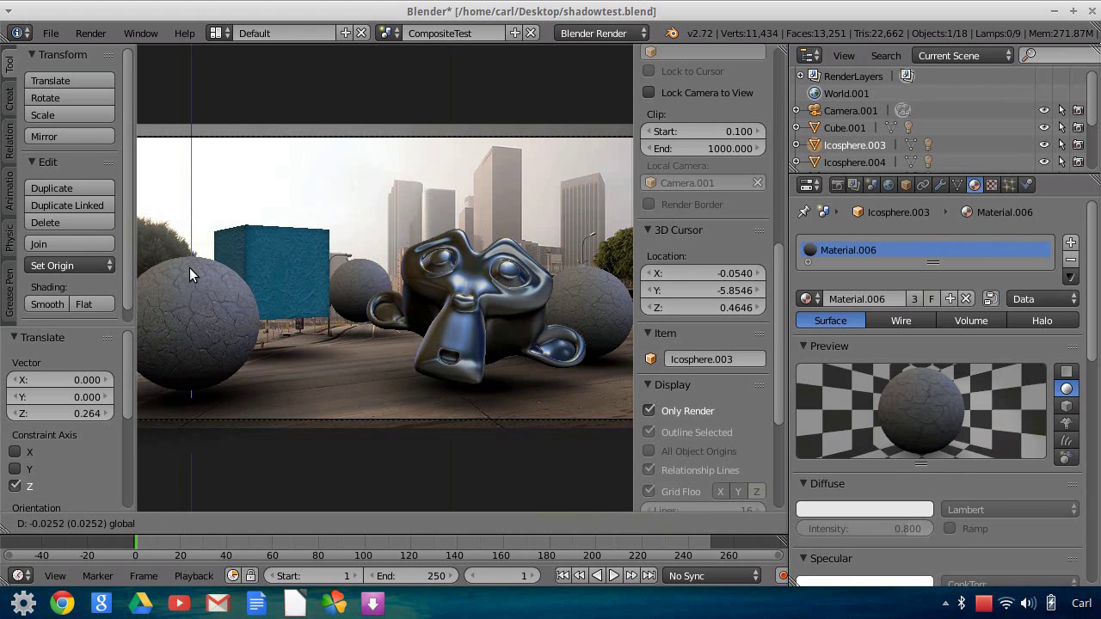
{"action": "left_click", "coordinate": [188, 267]}
{"action": "right_click", "coordinate": [276, 239]}
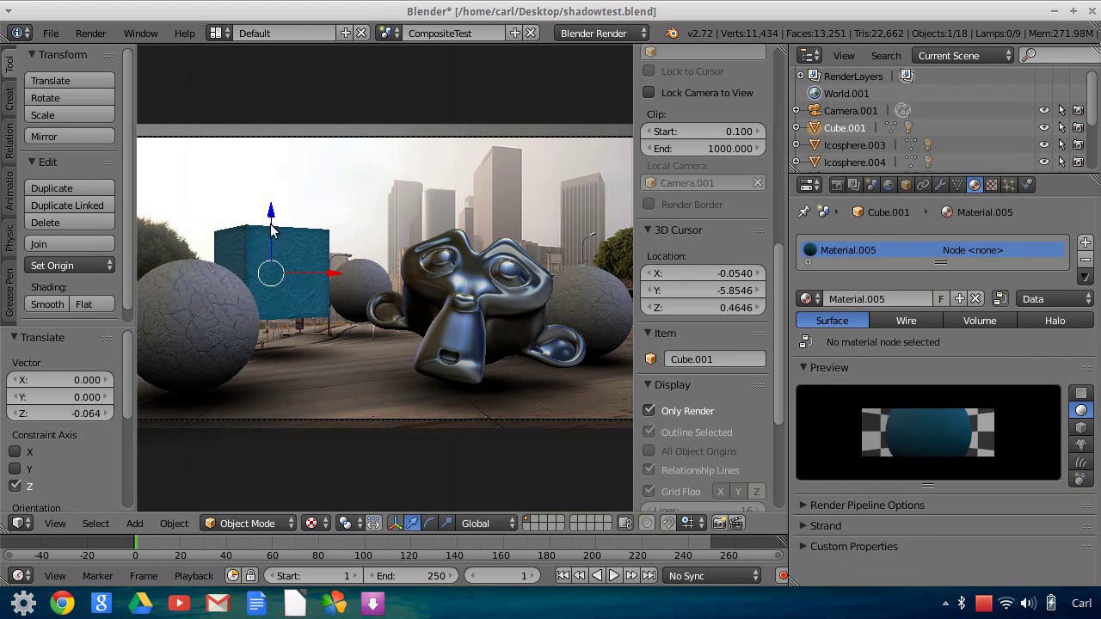
{"action": "key", "text": "g"}
{"action": "key", "text": "z"}
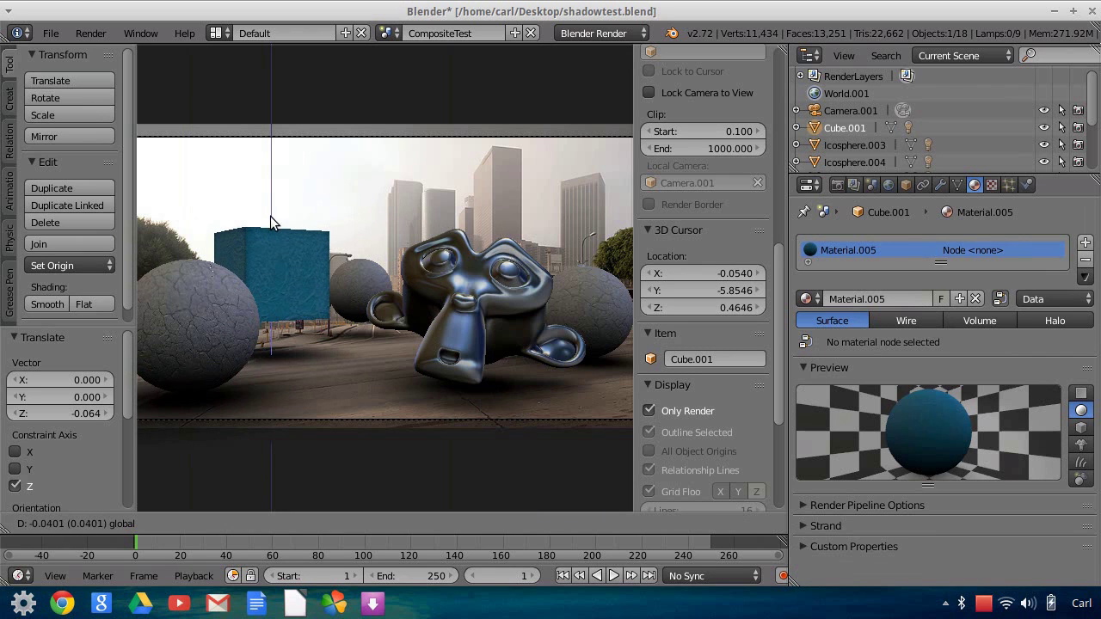
{"action": "left_click", "coordinate": [271, 215]}
{"action": "scroll", "coordinate": [497, 339], "scroll_direction": "down", "scroll_amount": 1}
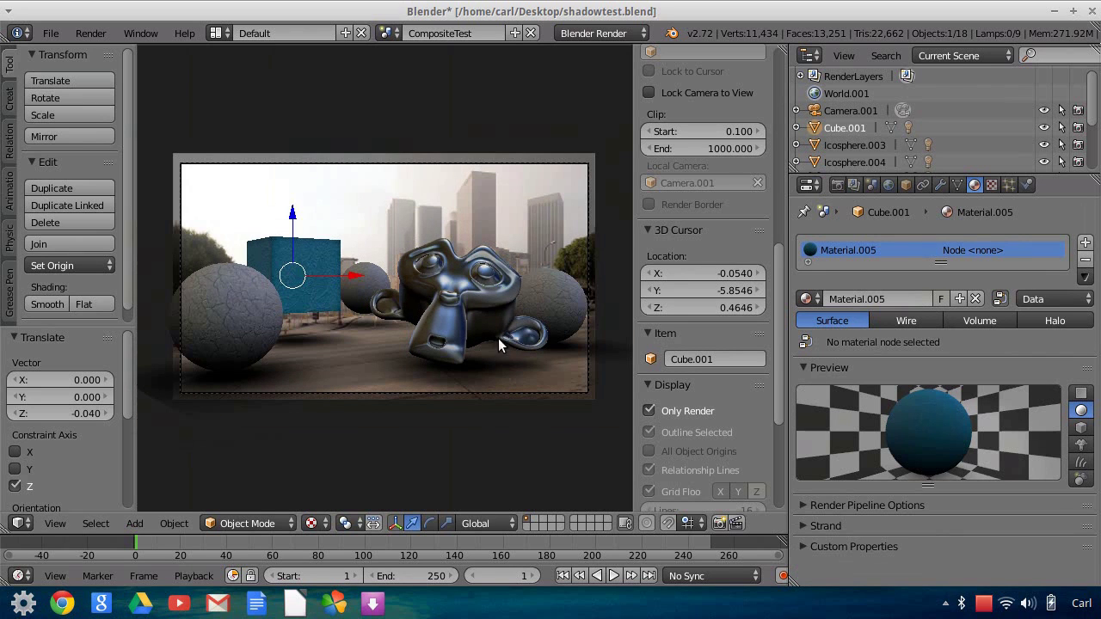
{"action": "scroll", "coordinate": [531, 308], "scroll_direction": "down", "scroll_amount": 3}
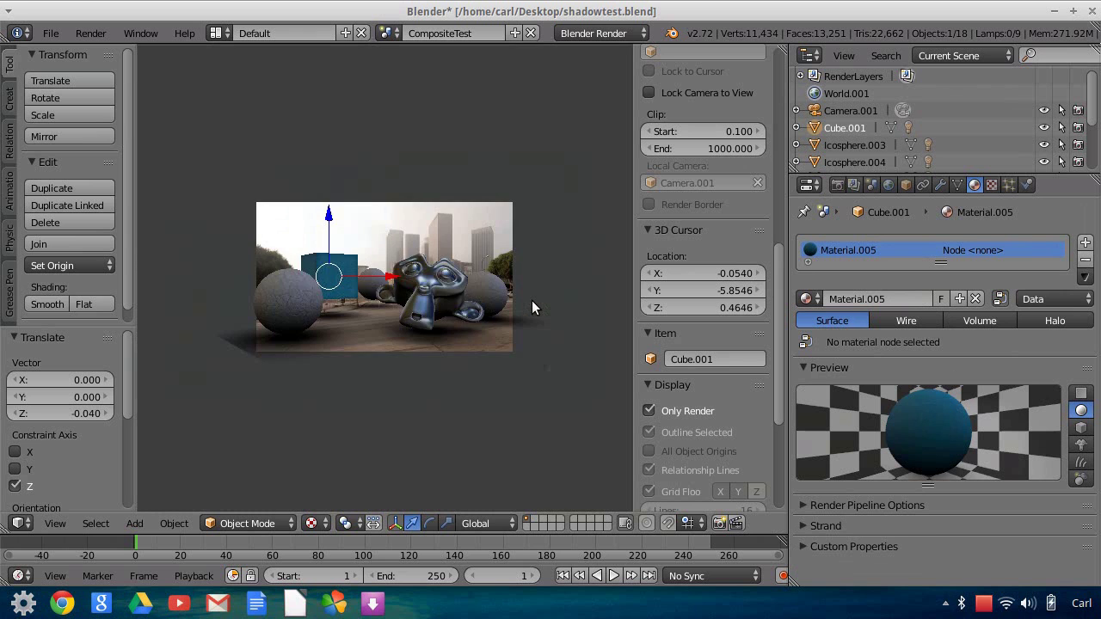
{"action": "mouse_move", "coordinate": [531, 301]}
{"action": "middle_mouse_down"}
{"action": "mouse_move", "coordinate": [500, 336]}
{"action": "mouse_move", "coordinate": [248, 349]}
{"action": "middle_mouse_up"}
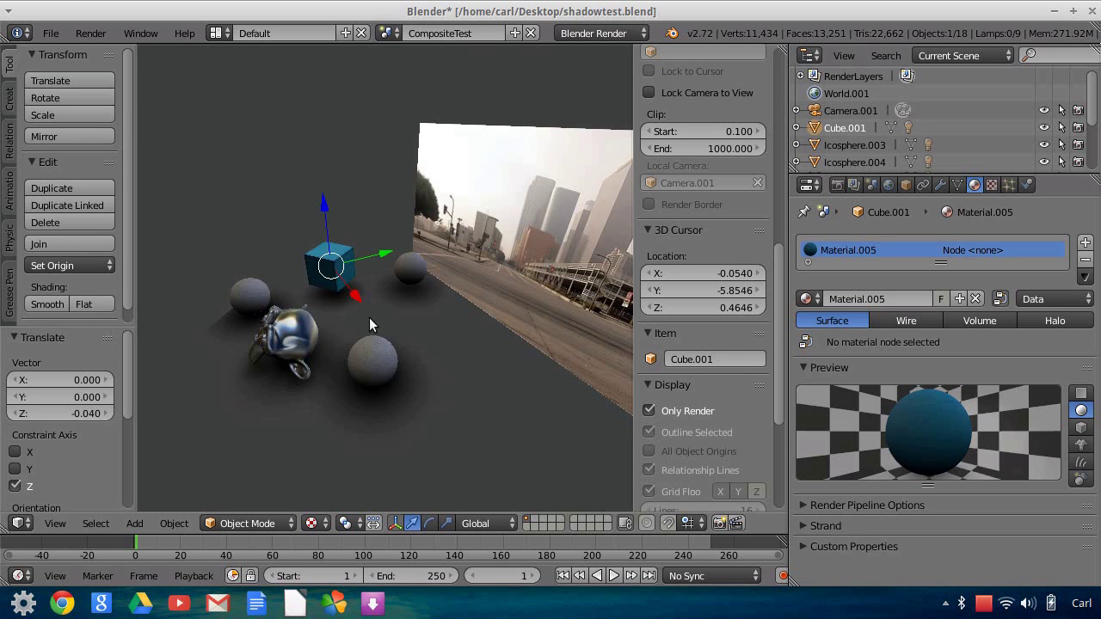
{"action": "middle_click_drag", "start_coordinate": [366, 322], "coordinate": [527, 195]}
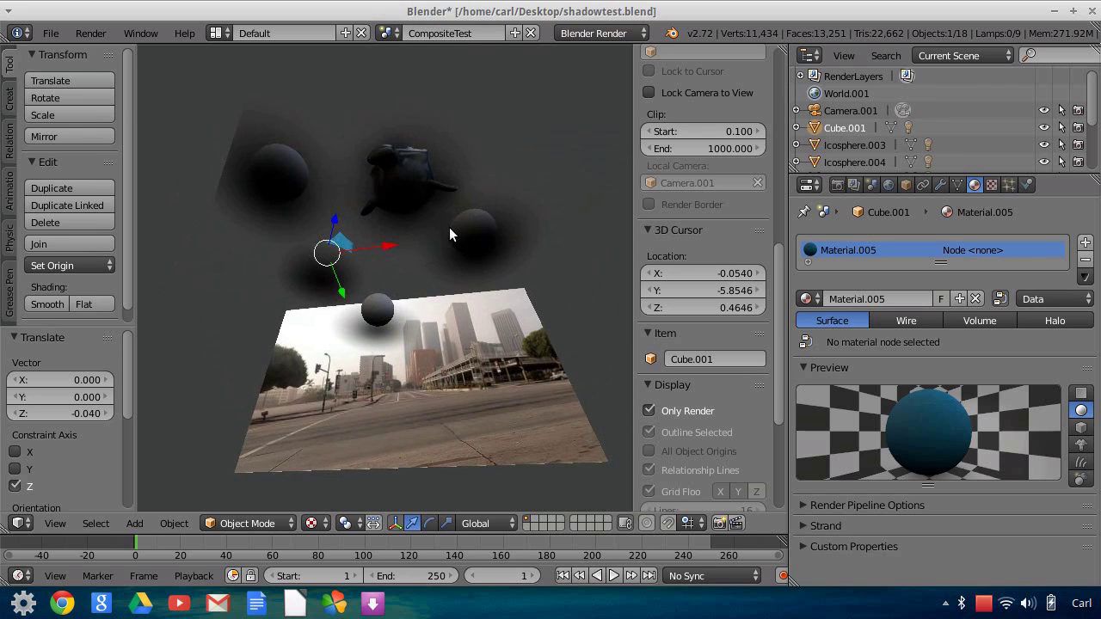
{"action": "mouse_move", "coordinate": [449, 236]}
{"action": "middle_mouse_down"}
{"action": "mouse_move", "coordinate": [459, 290]}
{"action": "mouse_move", "coordinate": [434, 360]}
{"action": "middle_mouse_up"}
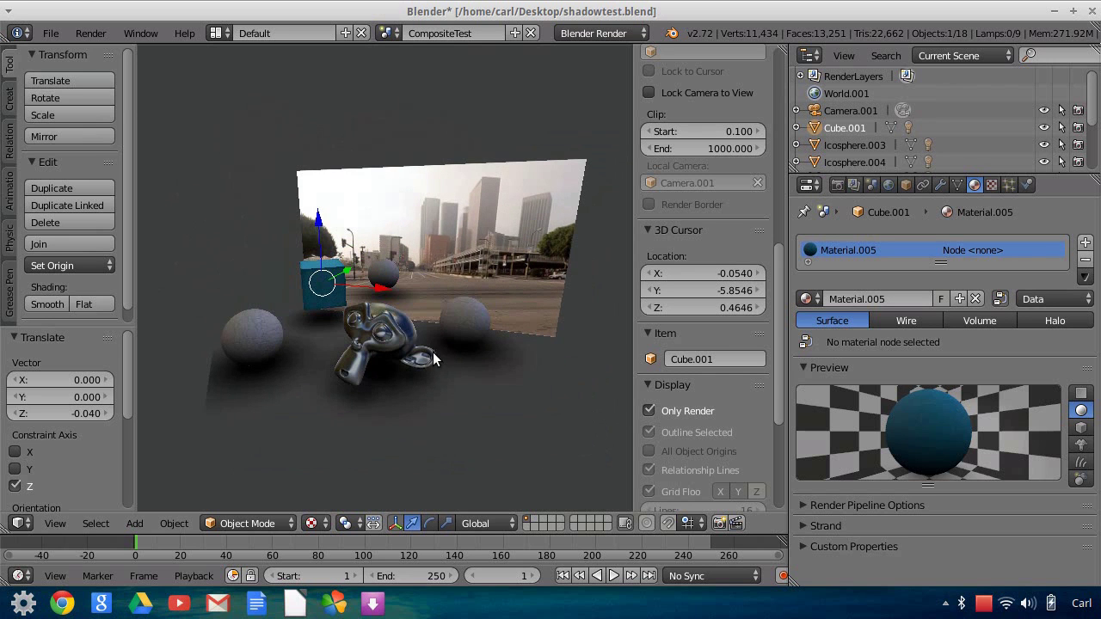
{"action": "left_click", "coordinate": [65, 524]}
{"action": "left_click", "coordinate": [99, 462]}
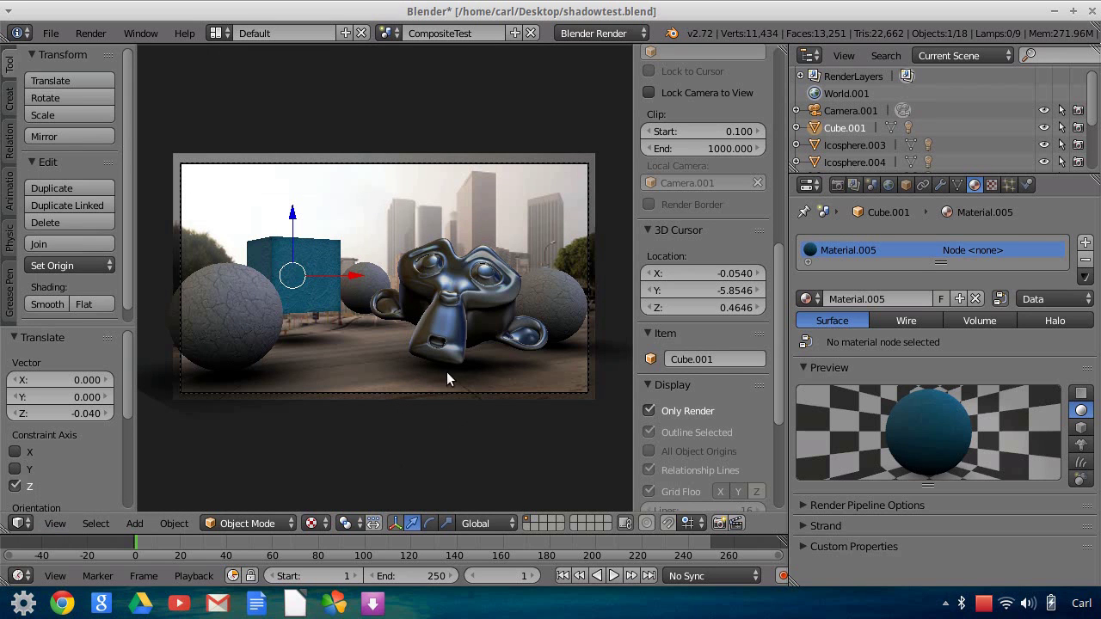
Adjust the left sphere's height along Z.
{"action": "right_click", "coordinate": [267, 339]}
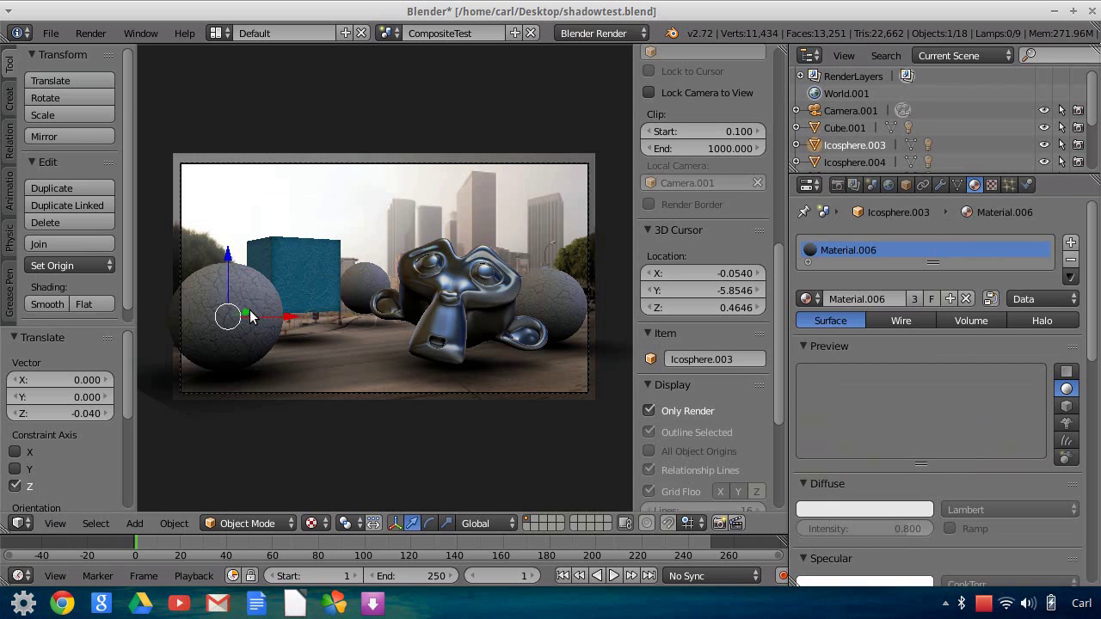
{"action": "key", "text": "g"}
{"action": "key", "text": "z"}
{"action": "left_click", "coordinate": [241, 247]}
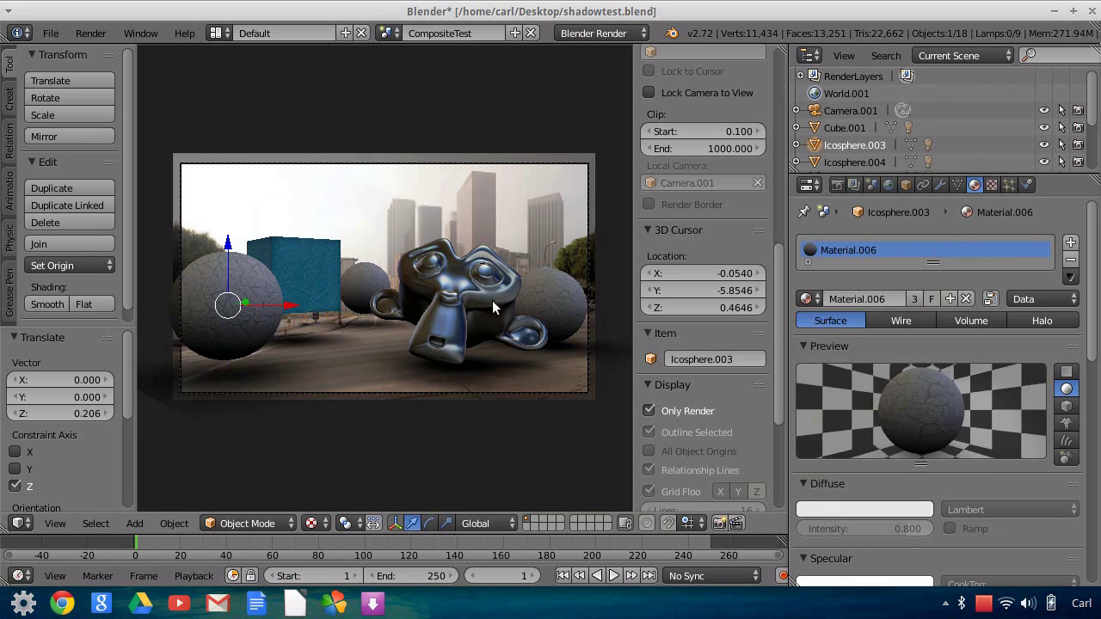
Render an OpenGL image of the camera view, then turn the area back into a 3D View.
{"action": "left_click", "coordinate": [720, 524]}
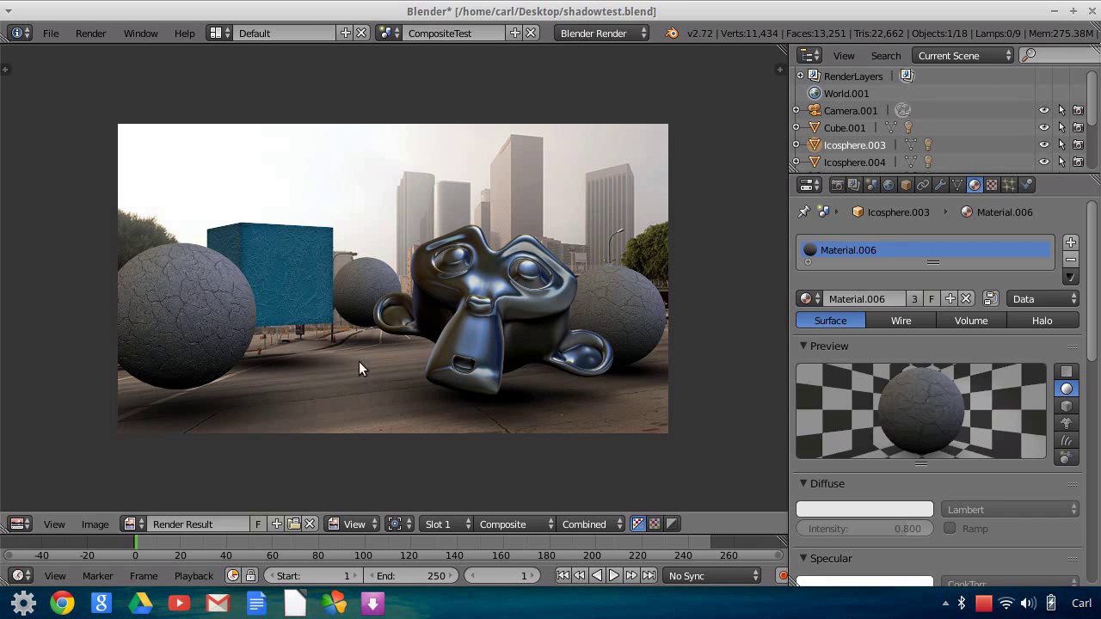
{"action": "left_click", "coordinate": [19, 524]}
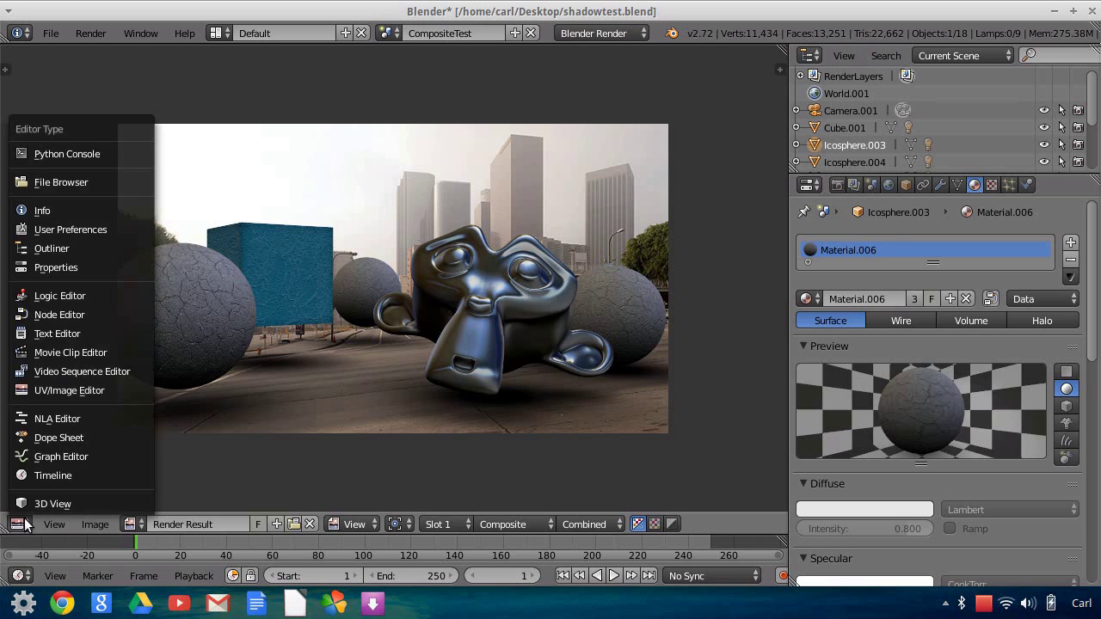
{"action": "left_click", "coordinate": [40, 502]}
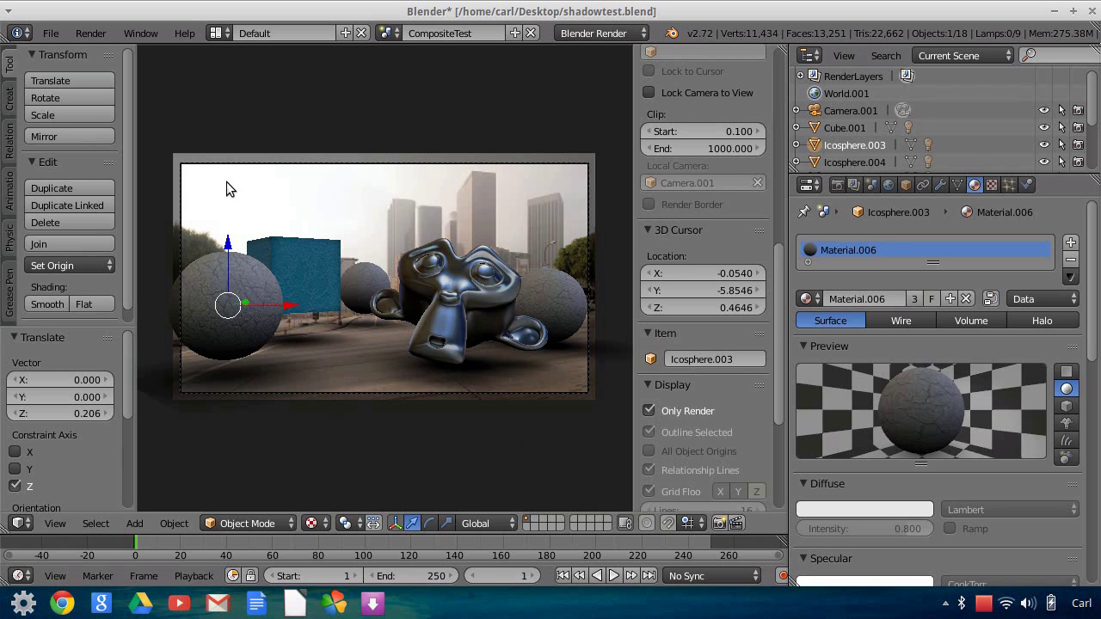
Tick Background Images in the 3D View properties sidebar.
{"action": "scroll", "coordinate": [683, 471], "scroll_direction": "down", "scroll_amount": 4}
{"action": "scroll", "coordinate": [683, 471], "scroll_direction": "down", "scroll_amount": 2}
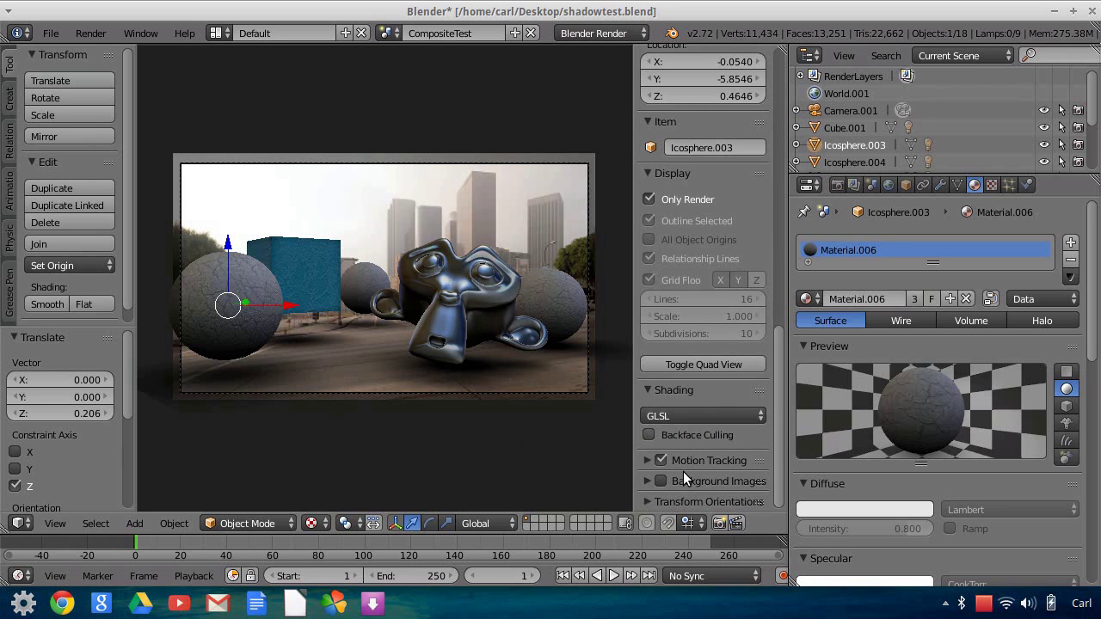
{"action": "left_click", "coordinate": [660, 481]}
{"action": "scroll", "coordinate": [690, 426], "scroll_direction": "down", "scroll_amount": 1}
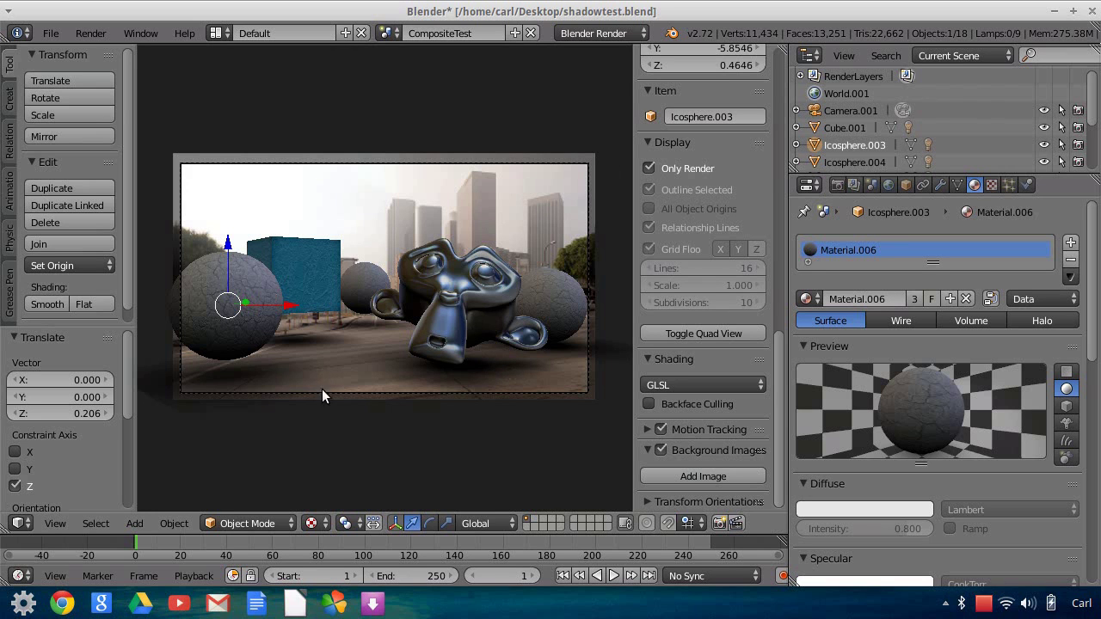
{"action": "scroll", "coordinate": [386, 388], "scroll_direction": "up", "scroll_amount": 2}
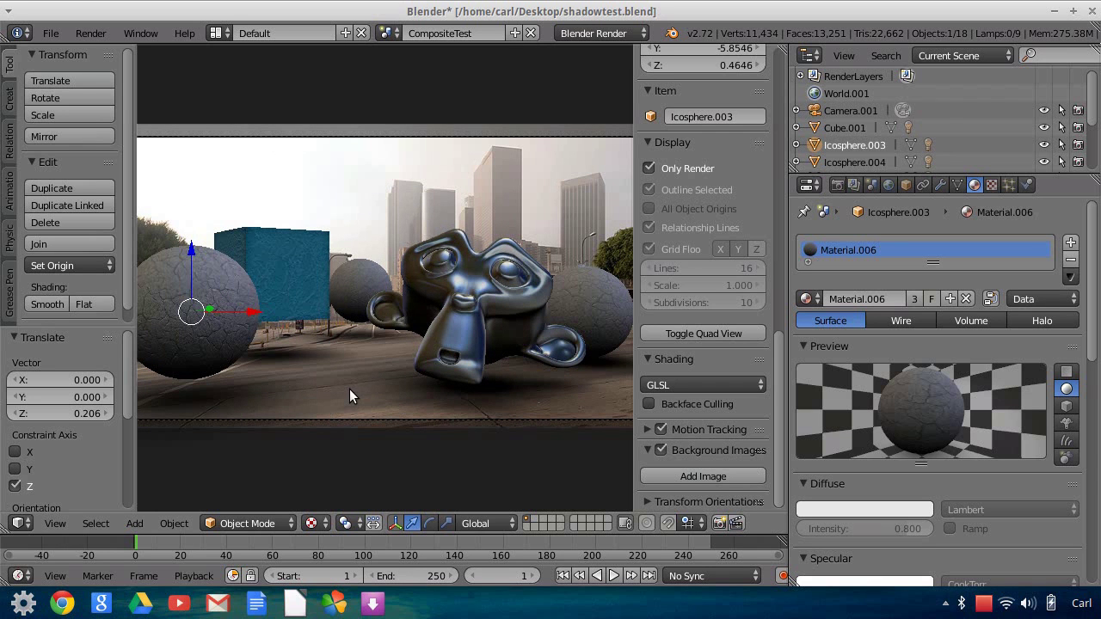
{"action": "scroll", "coordinate": [350, 395], "scroll_direction": "down", "scroll_amount": 2}
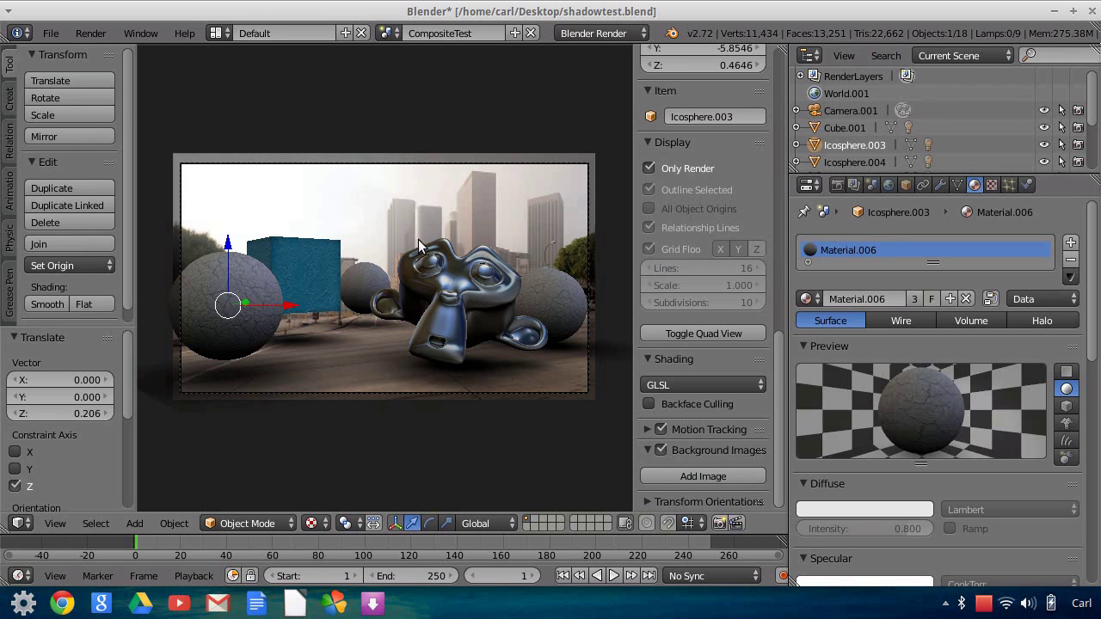
Select the cityscape background, then floor Plane.001, and split the 3D view vertically.
{"action": "right_click", "coordinate": [496, 155]}
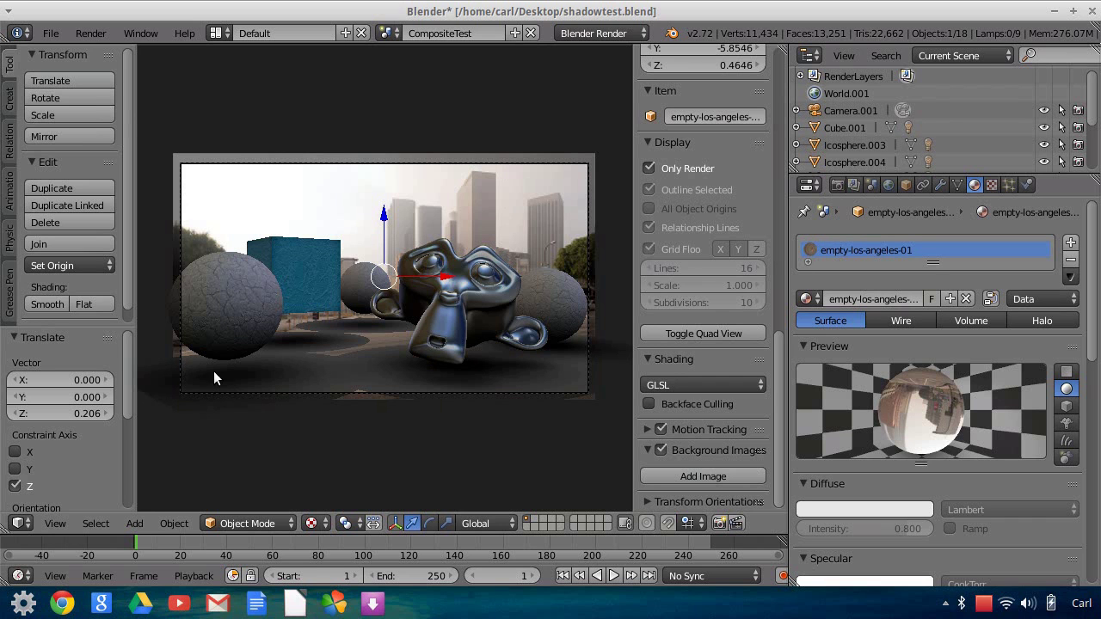
{"action": "scroll", "coordinate": [301, 409], "scroll_direction": "up", "scroll_amount": 2}
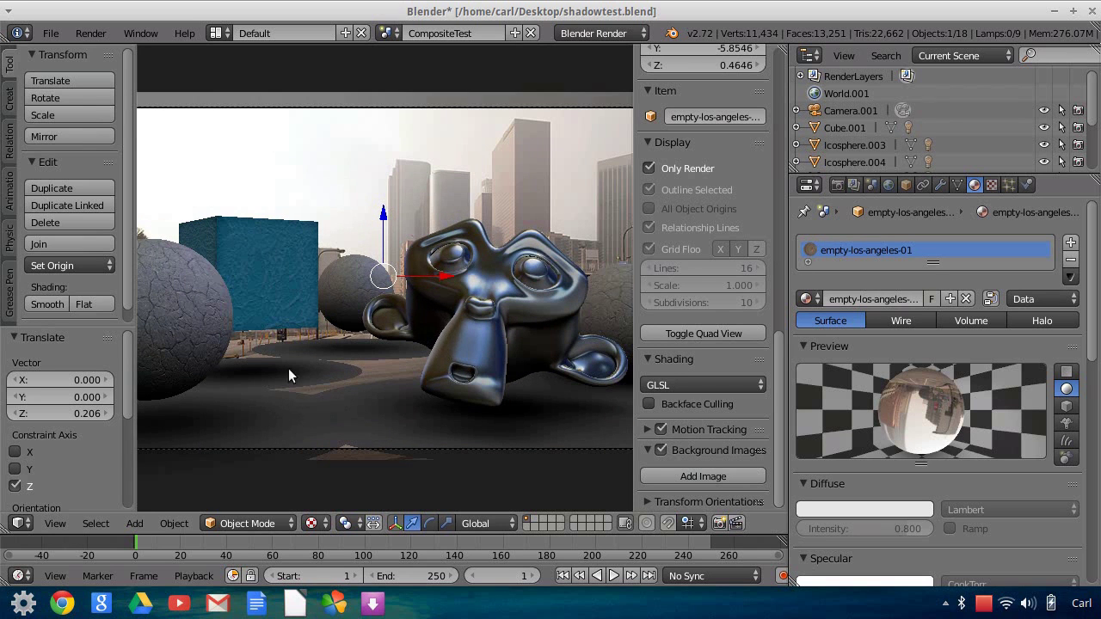
{"action": "scroll", "coordinate": [309, 391], "scroll_direction": "down", "scroll_amount": 2}
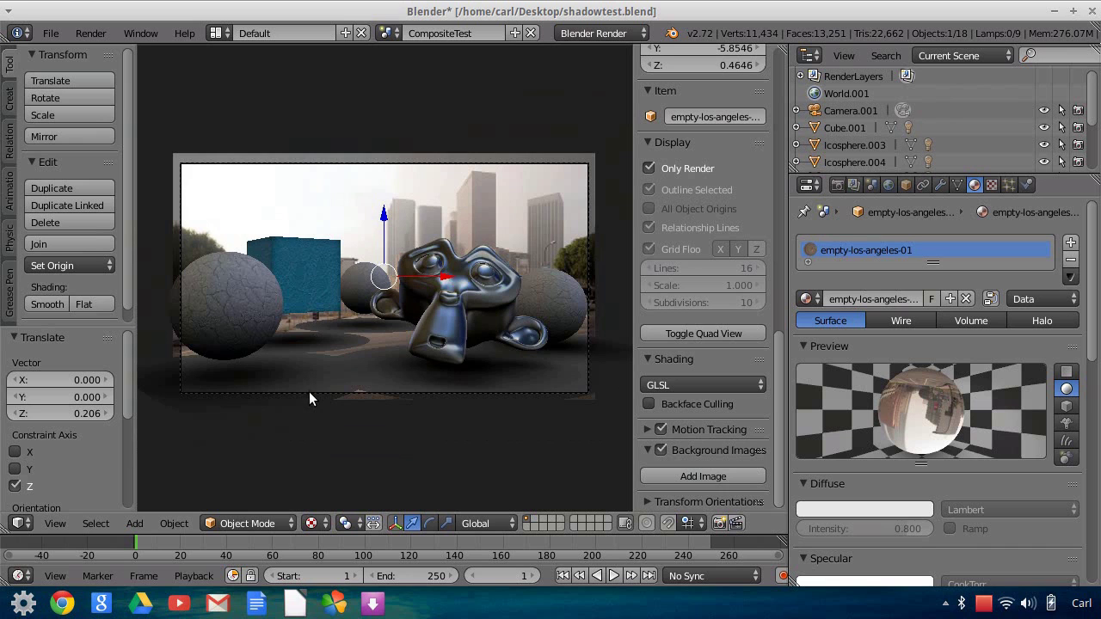
{"action": "right_click", "coordinate": [587, 352]}
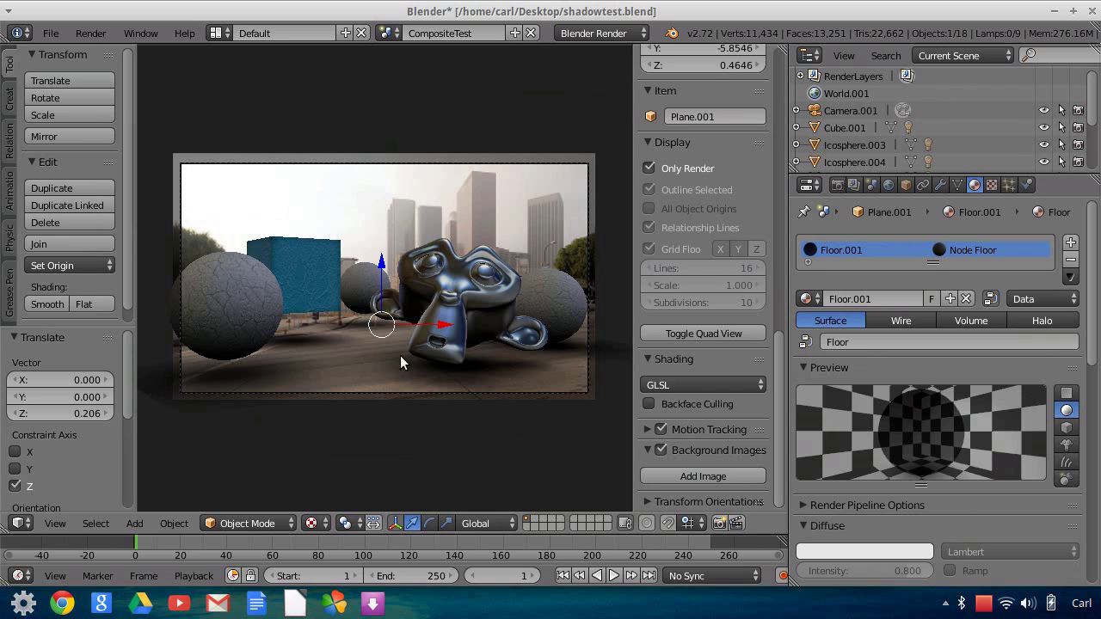
{"action": "key", "text": "Home"}
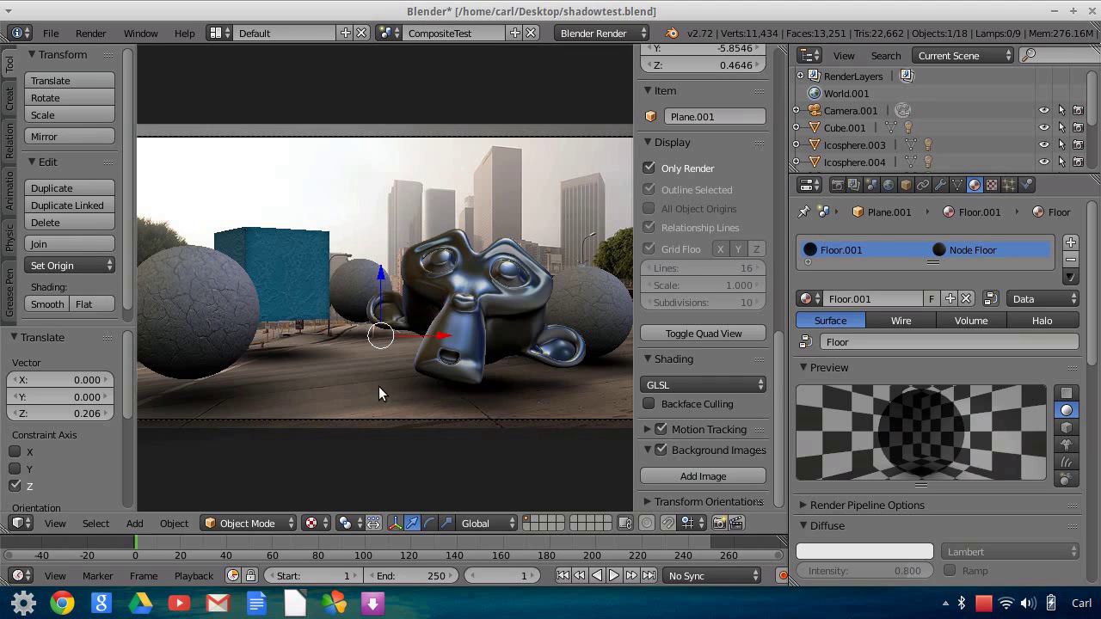
{"action": "scroll", "coordinate": [378, 387], "scroll_direction": "down", "scroll_amount": 1}
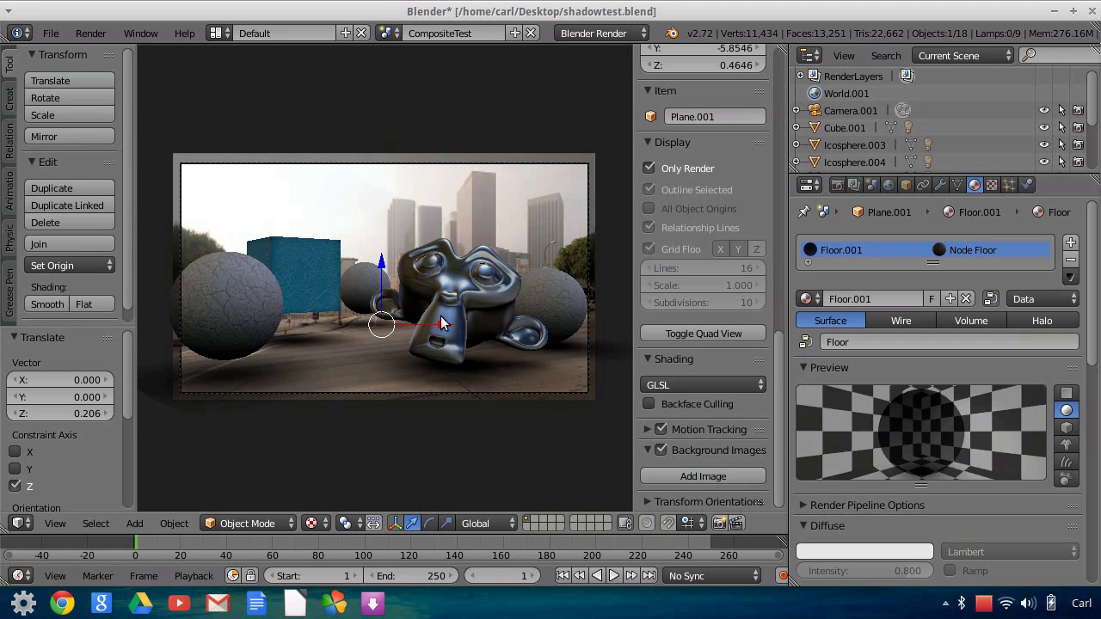
{"action": "left_click_drag", "start_coordinate": [783, 48], "coordinate": [541, 79]}
Make the new area a Node Editor showing Plane.001's Floor.001 material, sidebar hidden.
{"action": "left_click", "coordinate": [581, 524]}
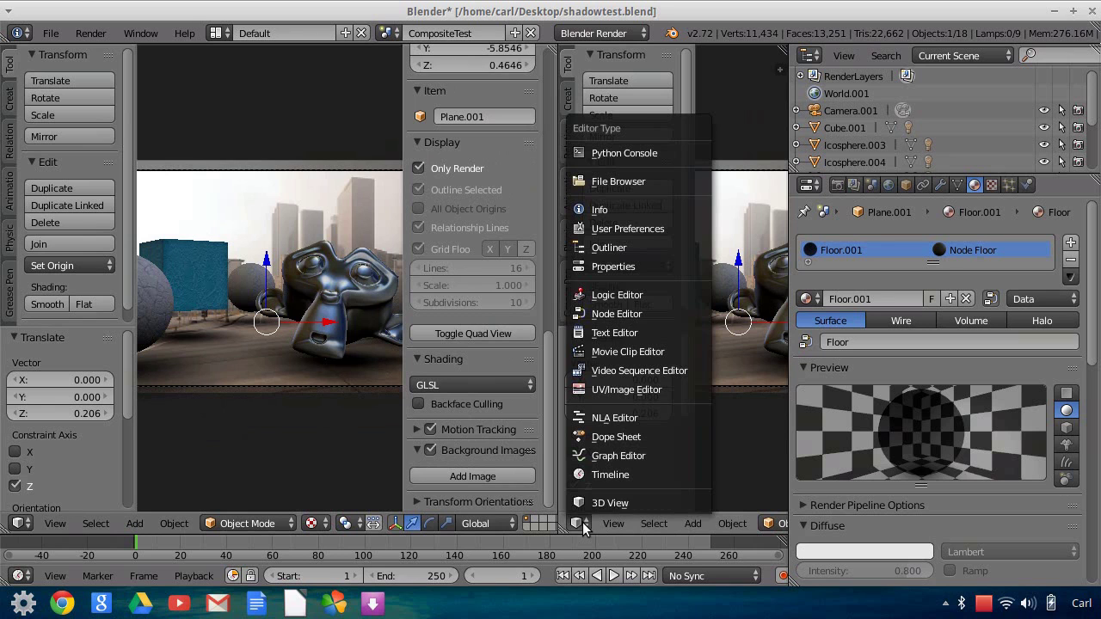
{"action": "left_click", "coordinate": [596, 315]}
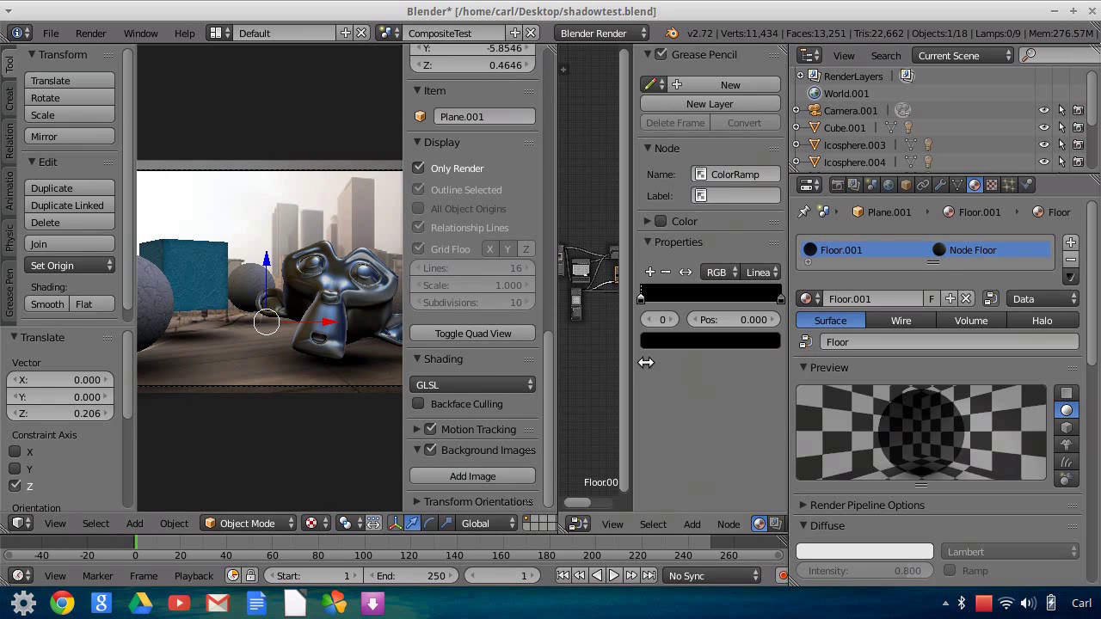
{"action": "right_click", "coordinate": [241, 358]}
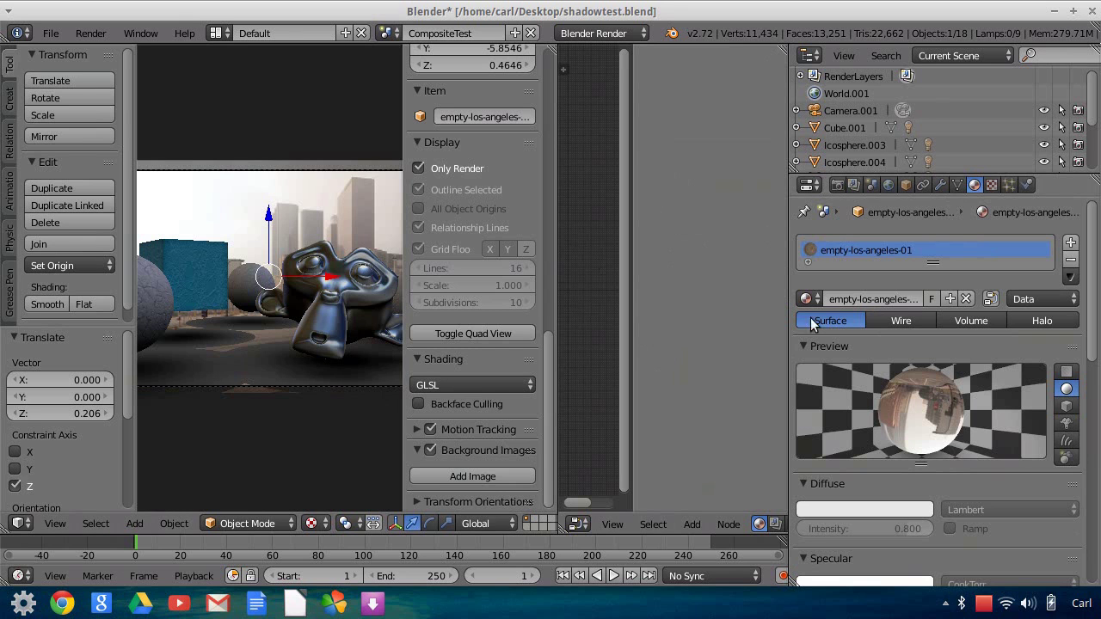
{"action": "right_click", "coordinate": [301, 357]}
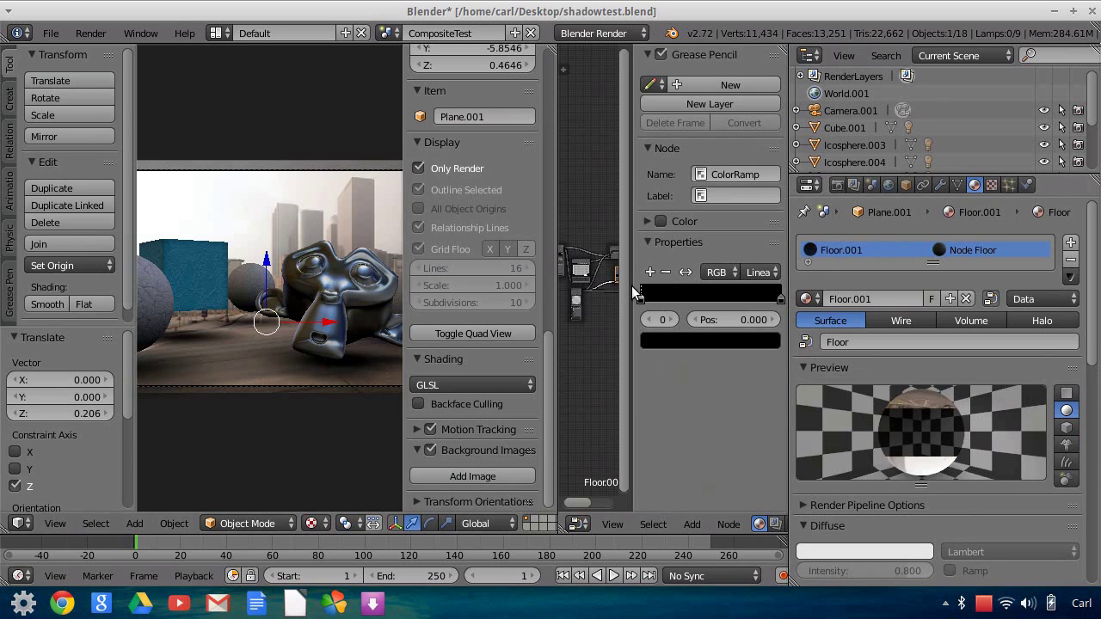
{"action": "key", "text": "n"}
Zoom and pan the Floor.001 node graph toward its Output node.
{"action": "scroll", "coordinate": [644, 400], "scroll_direction": "up", "scroll_amount": 2}
{"action": "scroll", "coordinate": [644, 400], "scroll_direction": "up", "scroll_amount": 2}
{"action": "mouse_move", "coordinate": [710, 386]}
{"action": "middle_mouse_down", "text": "ctrl"}
{"action": "mouse_move", "coordinate": [728, 342]}
{"action": "mouse_move", "coordinate": [749, 340]}
{"action": "middle_mouse_up", "text": "ctrl"}
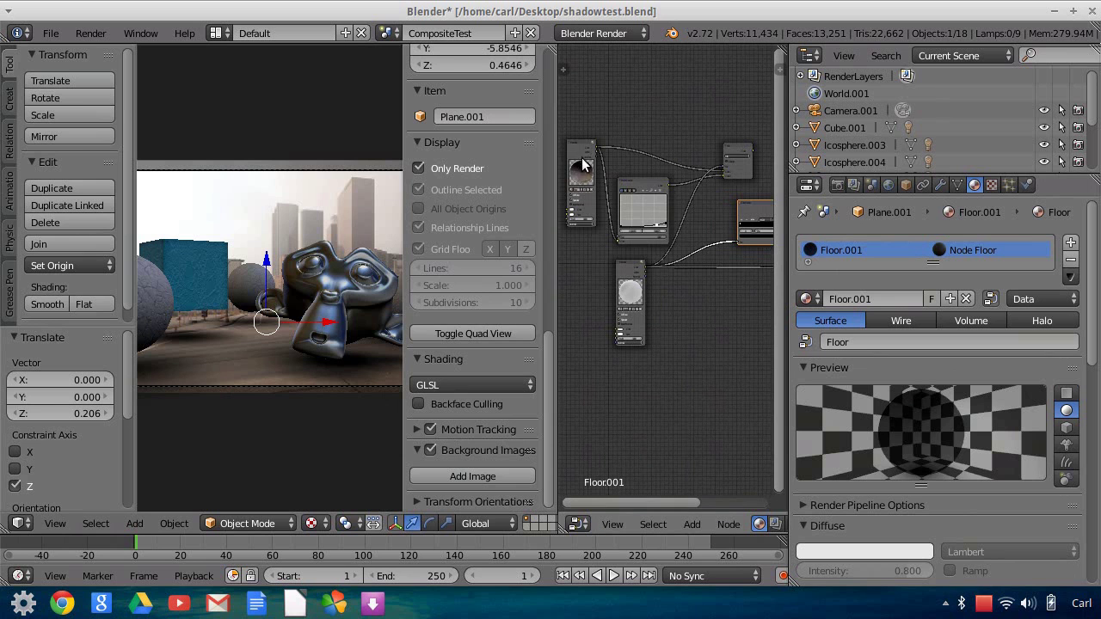
{"action": "scroll", "coordinate": [720, 352], "scroll_direction": "up", "scroll_amount": 2}
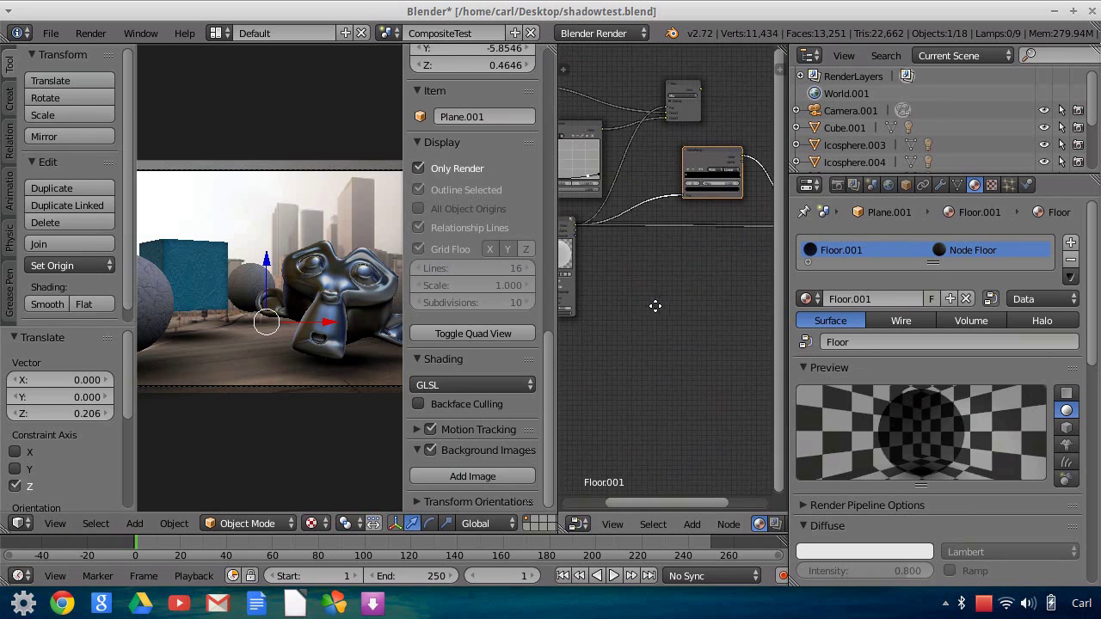
{"action": "scroll", "coordinate": [654, 358], "scroll_direction": "up", "scroll_amount": 2}
{"action": "scroll", "coordinate": [670, 371], "scroll_direction": "up", "scroll_amount": 1}
{"action": "scroll", "coordinate": [671, 370], "scroll_direction": "up", "scroll_amount": 2}
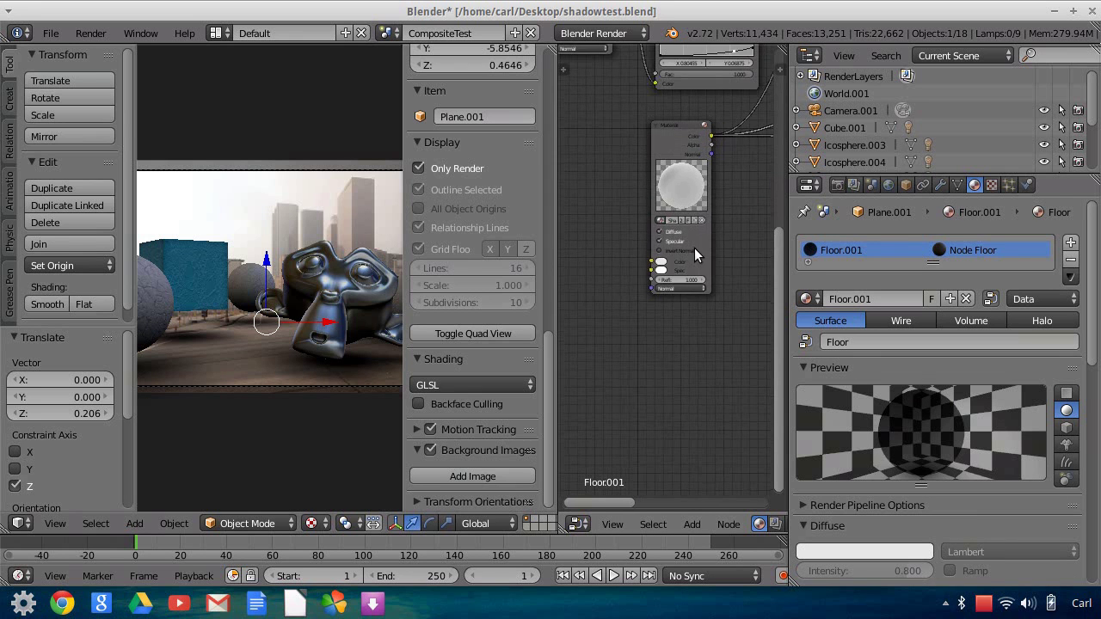
{"action": "scroll", "coordinate": [695, 248], "scroll_direction": "down", "scroll_amount": 2}
{"action": "scroll", "coordinate": [724, 212], "scroll_direction": "down", "scroll_amount": 2}
{"action": "scroll", "coordinate": [728, 309], "scroll_direction": "down", "scroll_amount": 2}
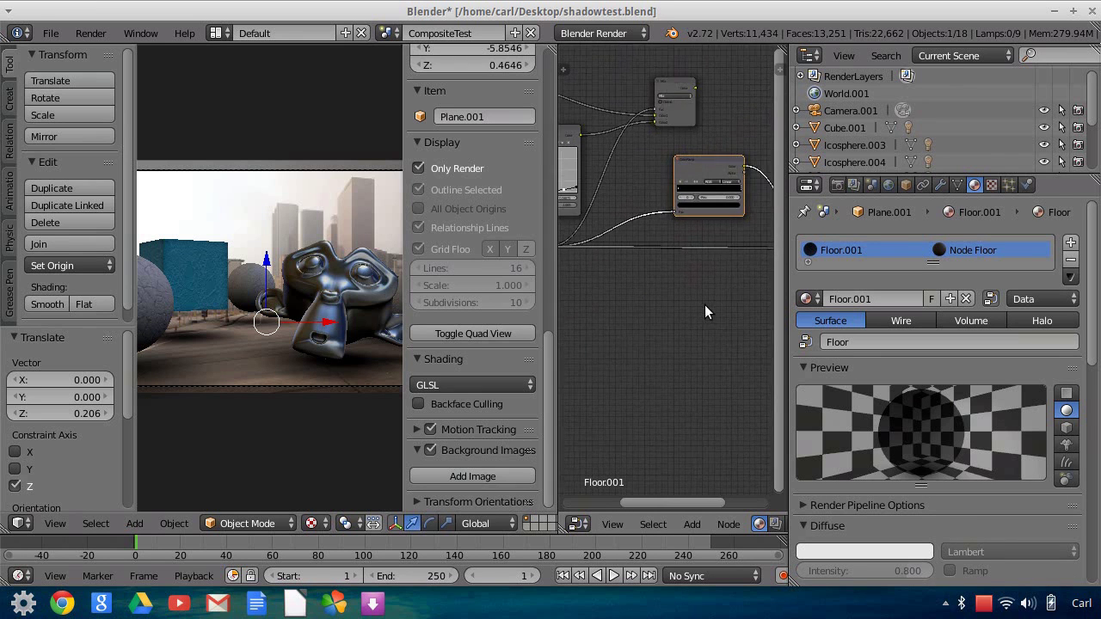
{"action": "middle_click_drag", "start_coordinate": [705, 305], "coordinate": [602, 293]}
{"action": "scroll", "coordinate": [676, 335], "scroll_direction": "up", "scroll_amount": 2}
{"action": "middle_click_drag", "start_coordinate": [676, 335], "coordinate": [596, 398]}
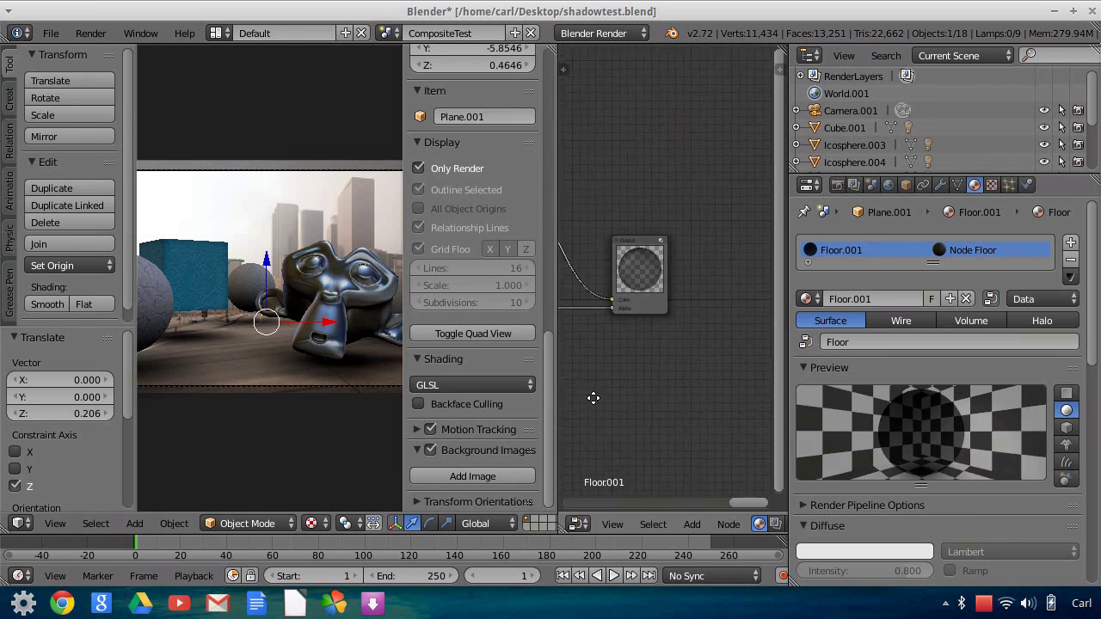
Pan the Floor.001 node graph over toward the Output node.
{"action": "scroll", "coordinate": [637, 359], "scroll_direction": "left", "scroll_amount": 5, "text": "ctrl"}
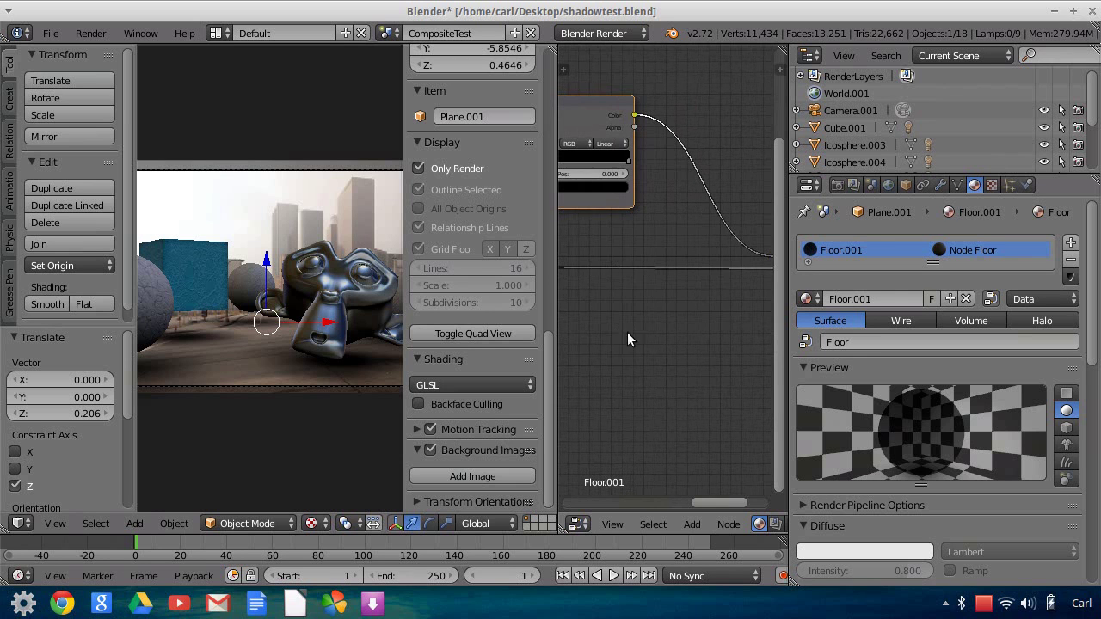
{"action": "middle_click_drag", "start_coordinate": [624, 322], "coordinate": [685, 360]}
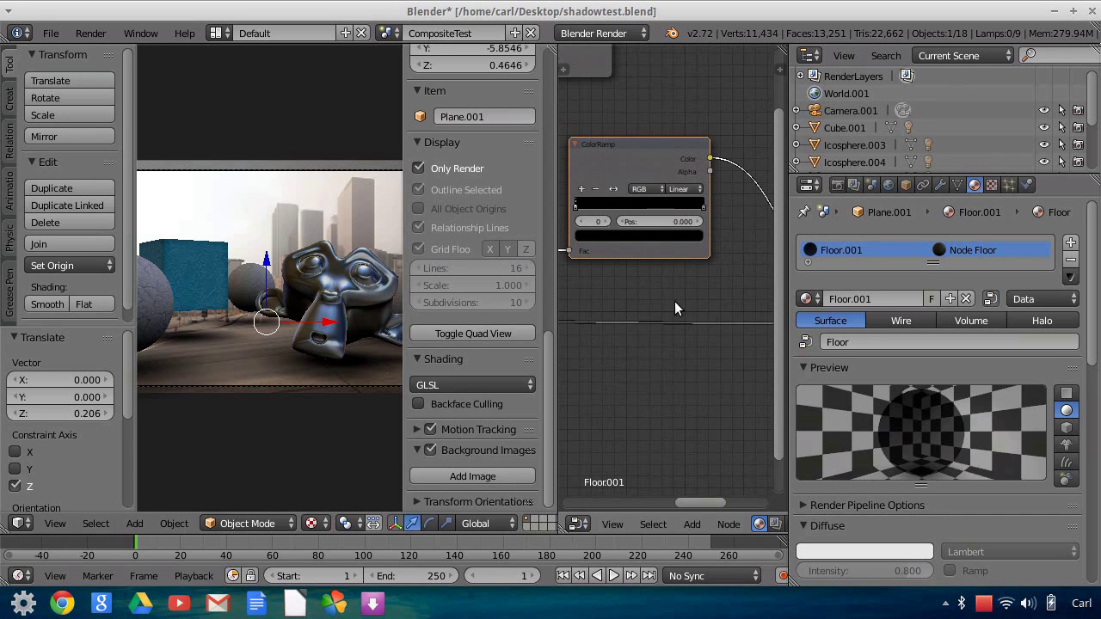
{"action": "scroll", "coordinate": [742, 386], "scroll_direction": "left", "scroll_amount": 5}
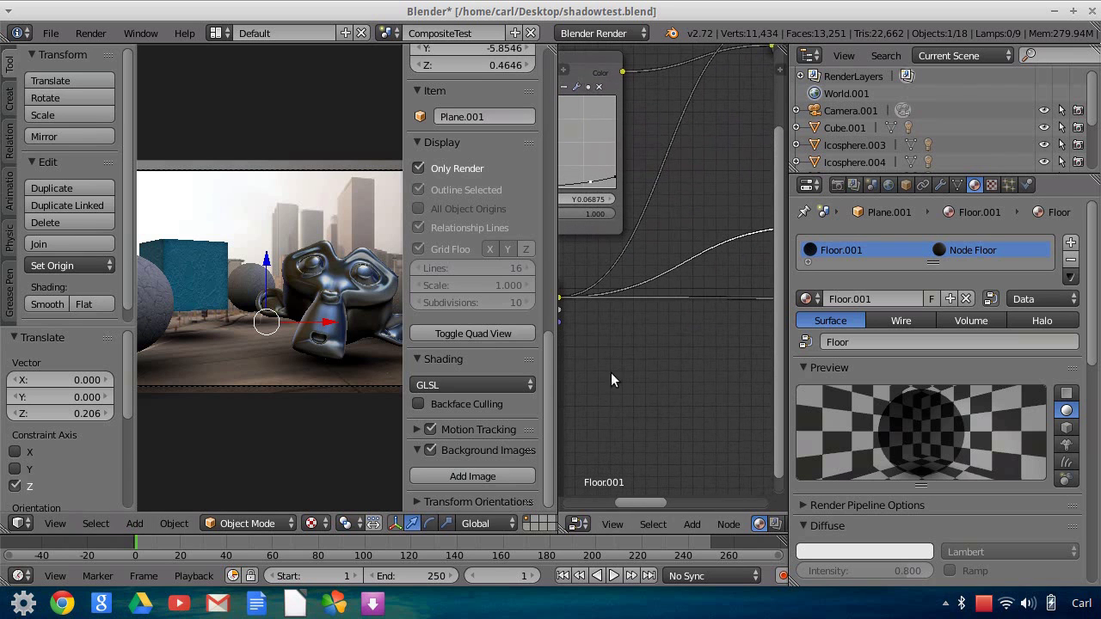
{"action": "middle_click_drag", "start_coordinate": [724, 266], "coordinate": [736, 337]}
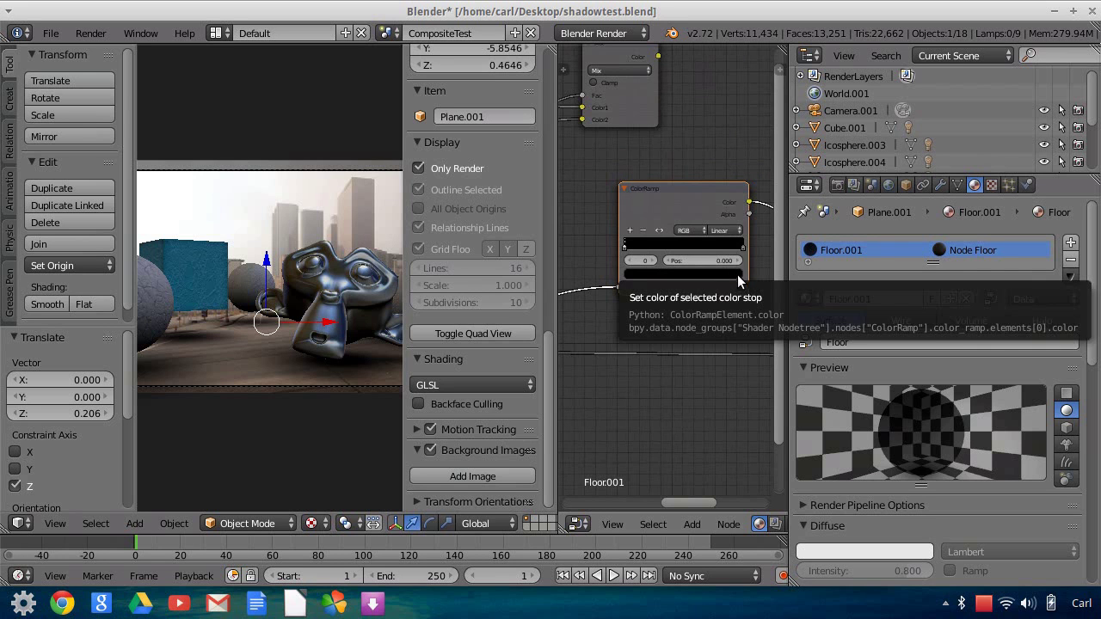
{"action": "middle_click_drag", "start_coordinate": [720, 323], "coordinate": [693, 335]}
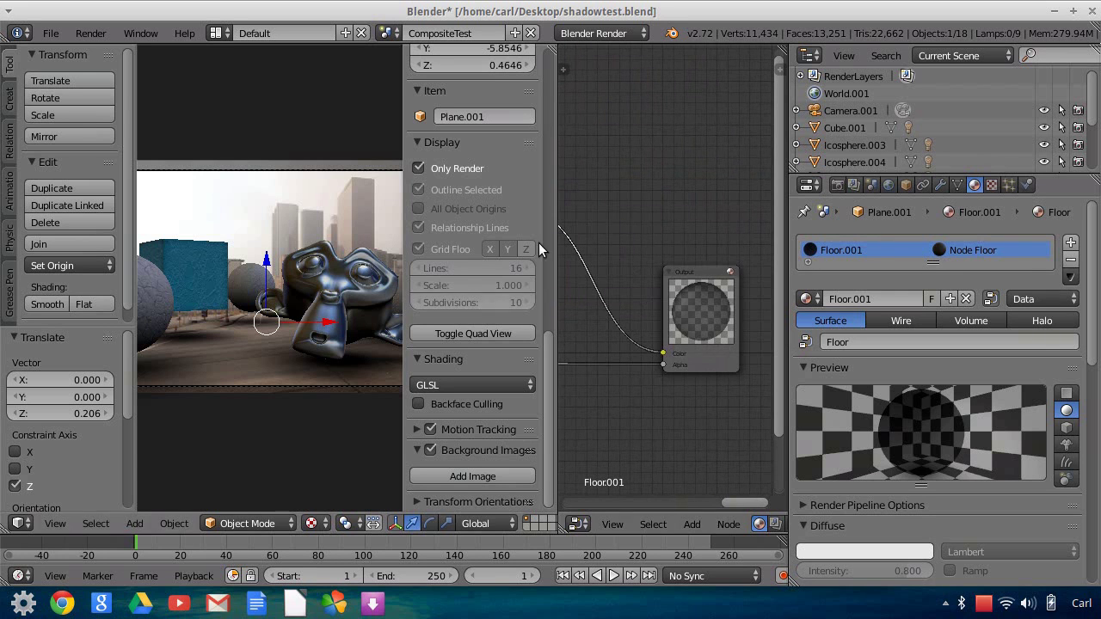
{"action": "mouse_move", "coordinate": [616, 401]}
{"action": "middle_mouse_down"}
{"action": "mouse_move", "coordinate": [645, 325]}
{"action": "mouse_move", "coordinate": [507, 317]}
{"action": "middle_mouse_up"}
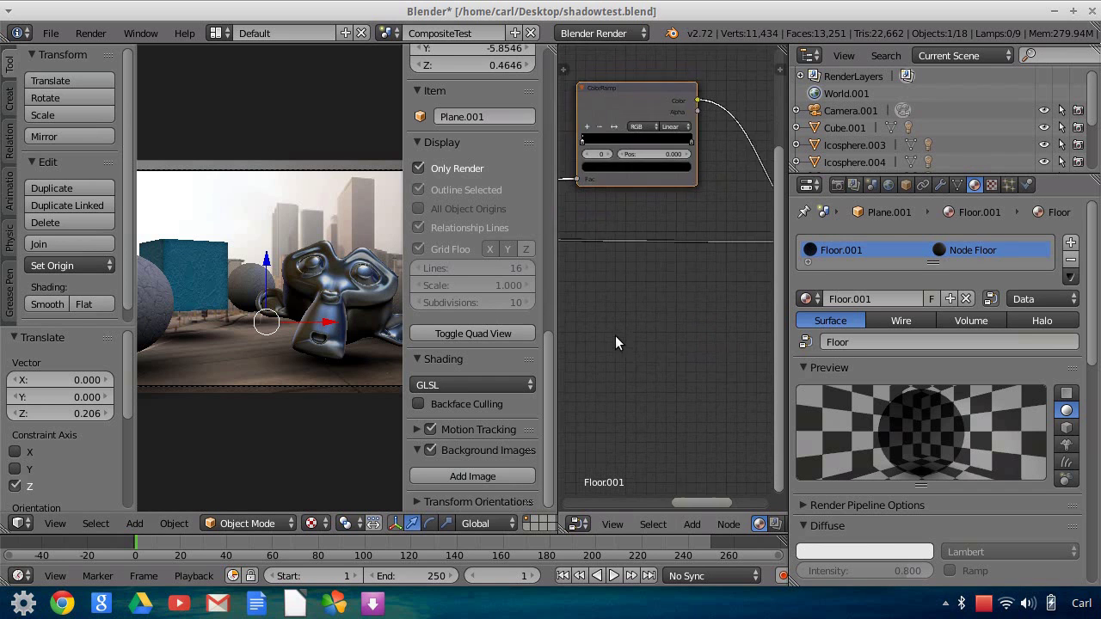
{"action": "scroll", "coordinate": [614, 335], "scroll_direction": "up", "scroll_amount": 3, "text": "shift"}
Frame the ColorRamp and Mix nodes and start a new link from ShadowMatte.
{"action": "middle_click_drag", "start_coordinate": [609, 322], "coordinate": [580, 352]}
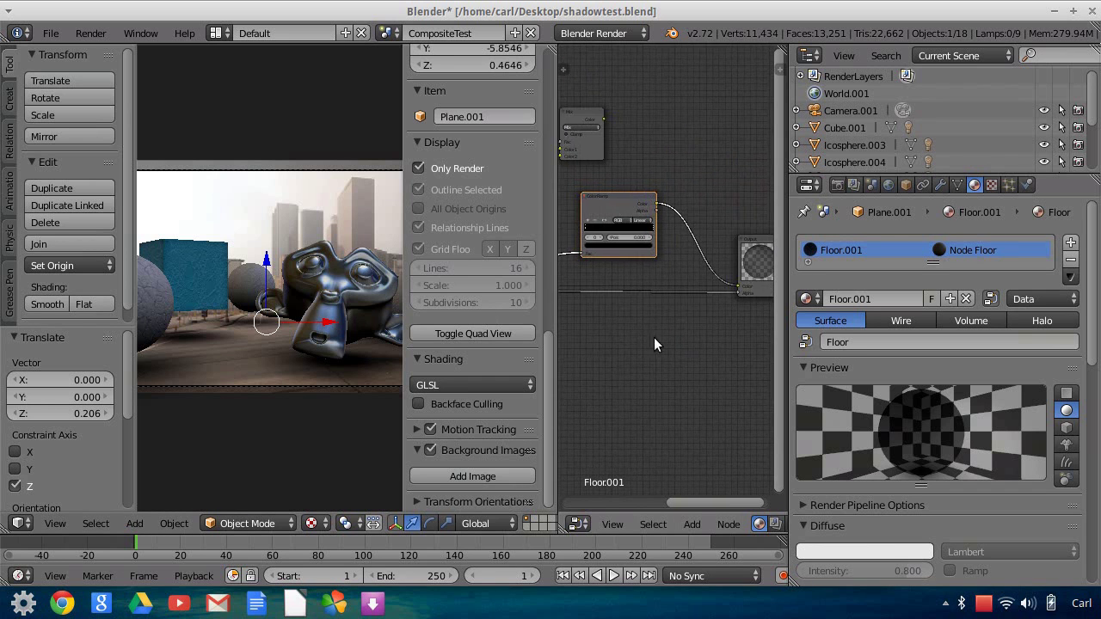
{"action": "middle_click_drag", "start_coordinate": [654, 336], "coordinate": [711, 350]}
{"action": "scroll", "coordinate": [710, 343], "scroll_direction": "up", "scroll_amount": 2}
{"action": "scroll", "coordinate": [706, 337], "scroll_direction": "down", "scroll_amount": 4}
{"action": "left_click_drag", "start_coordinate": [575, 289], "coordinate": [760, 288]}
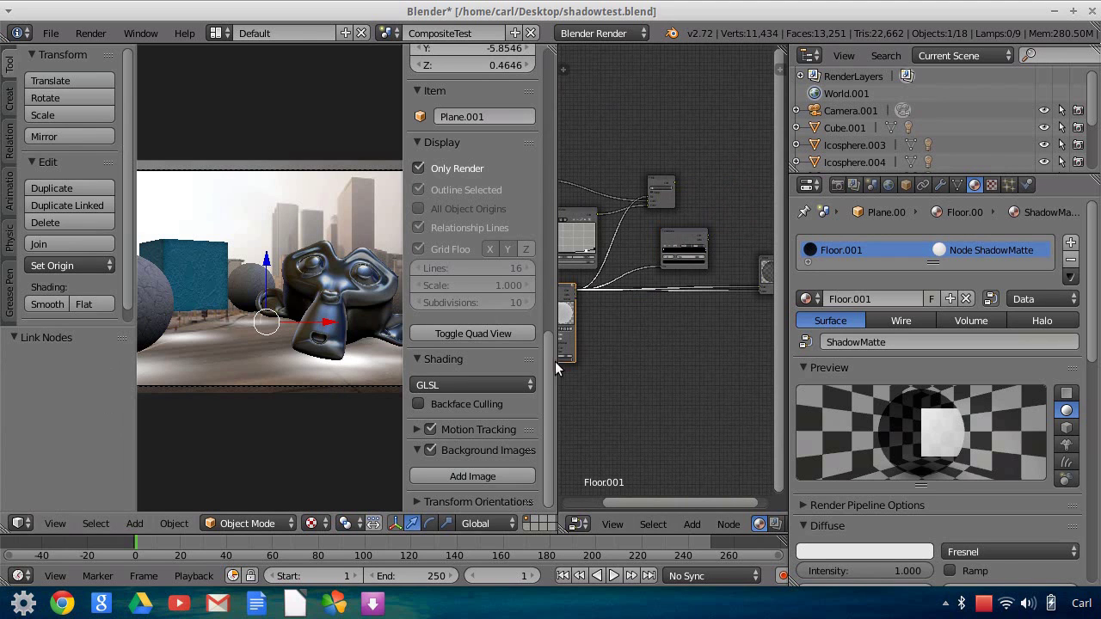
{"action": "middle_click_drag", "start_coordinate": [660, 323], "coordinate": [607, 308]}
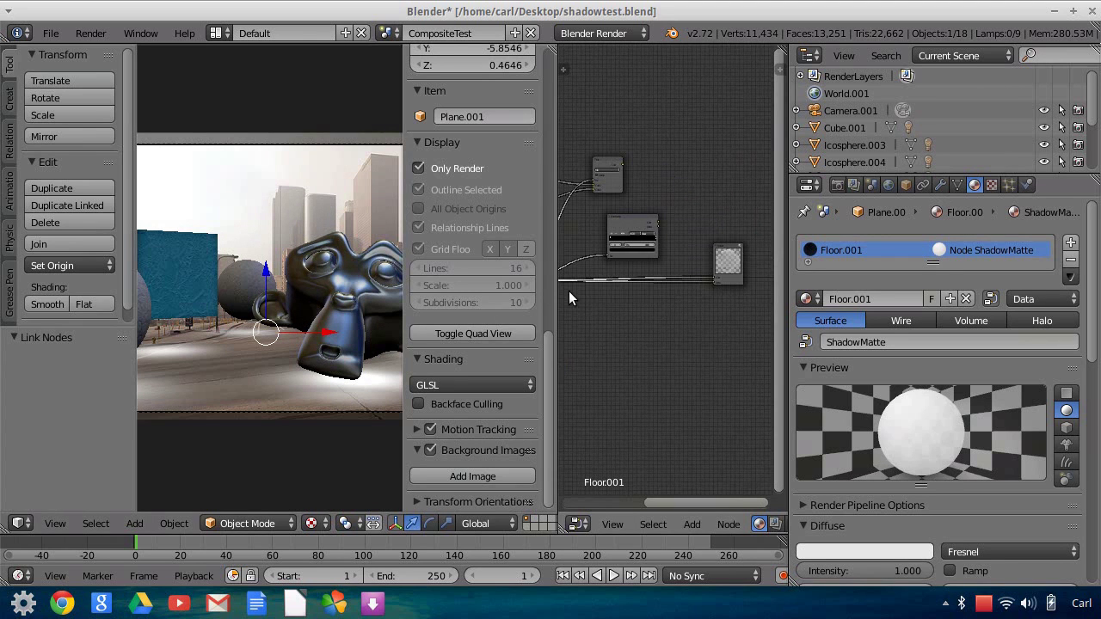
{"action": "middle_click_drag", "start_coordinate": [697, 329], "coordinate": [684, 289]}
{"action": "scroll", "coordinate": [679, 328], "scroll_direction": "up", "scroll_amount": 2}
{"action": "scroll", "coordinate": [676, 302], "scroll_direction": "up", "scroll_amount": 1}
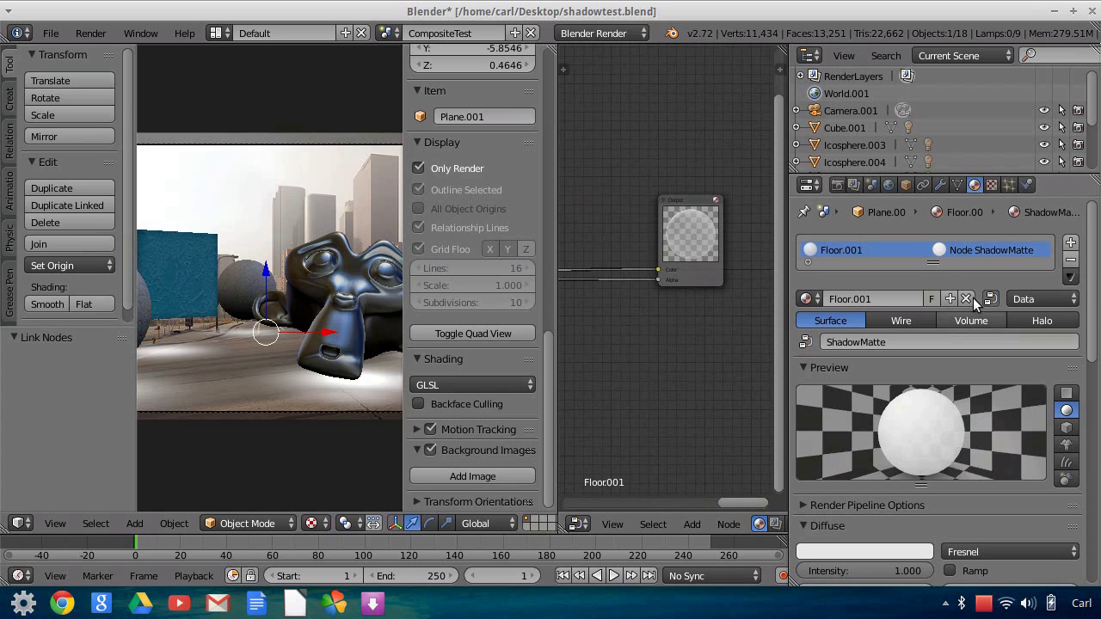
{"action": "scroll", "coordinate": [971, 512], "scroll_direction": "down", "scroll_amount": 5}
{"action": "scroll", "coordinate": [971, 511], "scroll_direction": "down", "scroll_amount": 7}
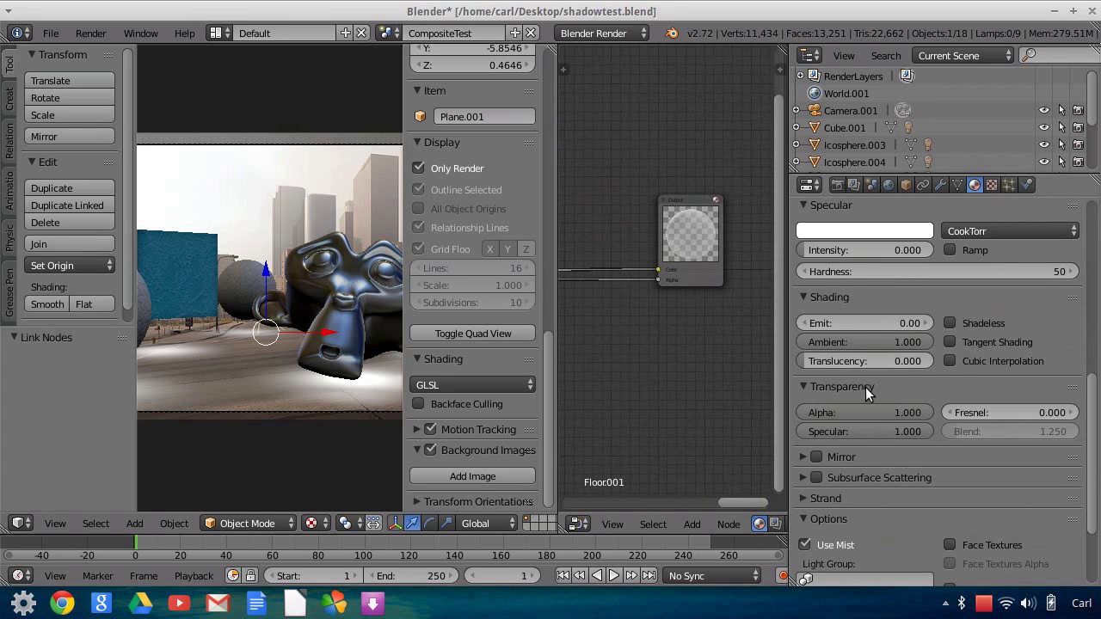
{"action": "scroll", "coordinate": [872, 403], "scroll_direction": "up", "scroll_amount": 1}
{"action": "scroll", "coordinate": [872, 403], "scroll_direction": "up", "scroll_amount": 9}
{"action": "scroll", "coordinate": [839, 406], "scroll_direction": "up", "scroll_amount": 2}
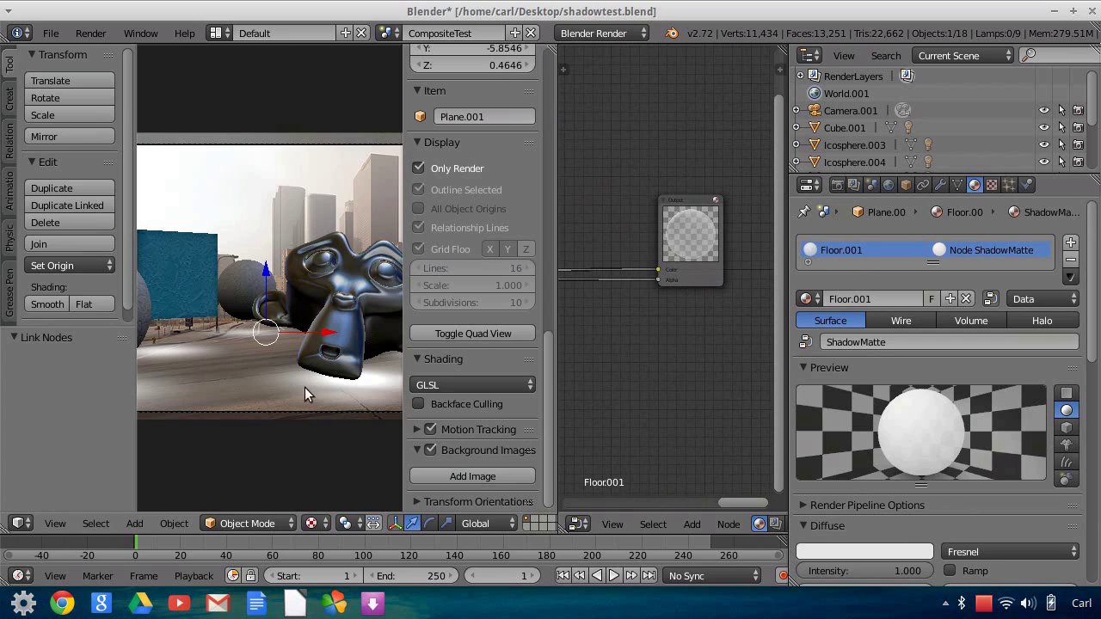
{"action": "scroll", "coordinate": [262, 422], "scroll_direction": "down", "scroll_amount": 1}
{"action": "scroll", "coordinate": [263, 422], "scroll_direction": "down", "scroll_amount": 1}
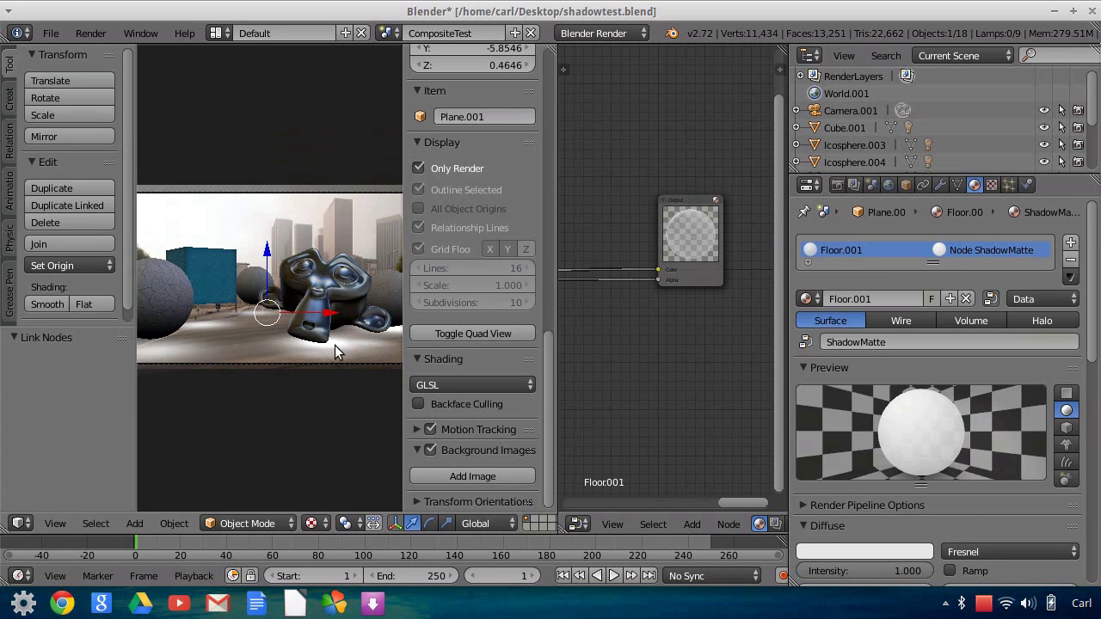
{"action": "scroll", "coordinate": [322, 395], "scroll_direction": "up", "scroll_amount": 2}
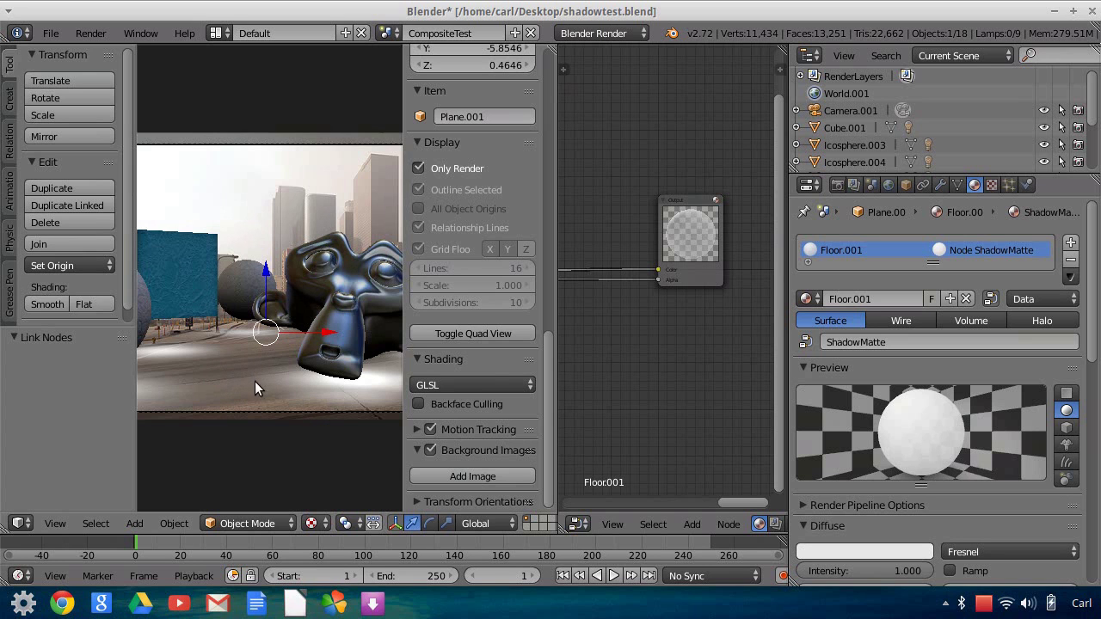
Connect the left node's result into the Material Output so the floor shows shadows.
{"action": "mouse_move", "coordinate": [665, 324]}
{"action": "middle_mouse_down"}
{"action": "mouse_move", "coordinate": [690, 344]}
{"action": "mouse_move", "coordinate": [581, 364]}
{"action": "middle_mouse_up"}
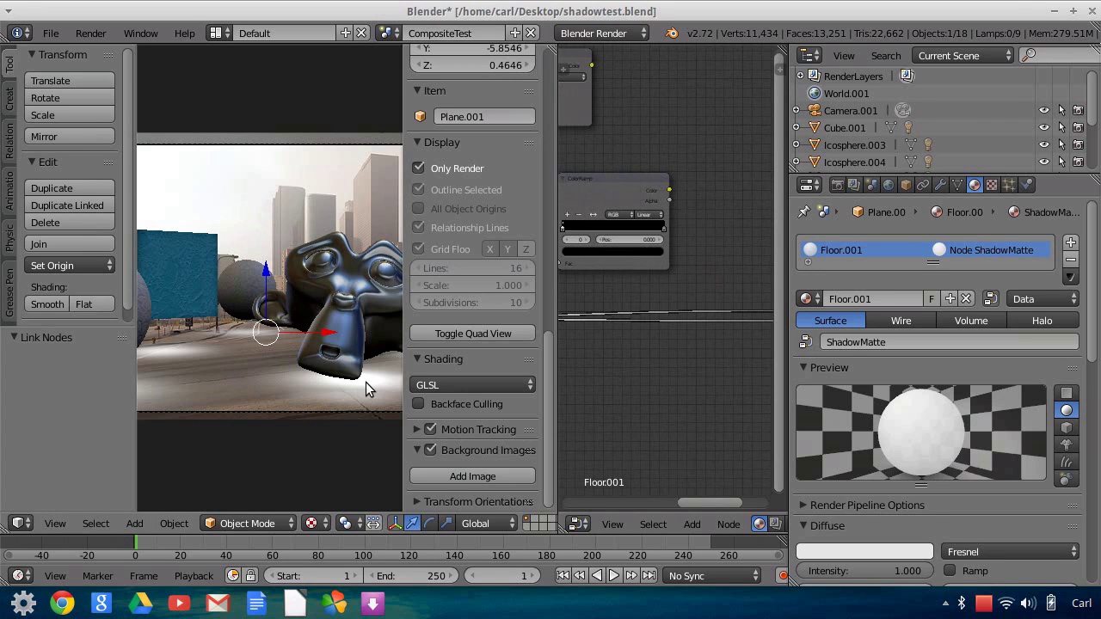
{"action": "middle_click_drag", "start_coordinate": [640, 377], "coordinate": [683, 401]}
{"action": "scroll", "coordinate": [656, 265], "scroll_direction": "down", "scroll_amount": 1}
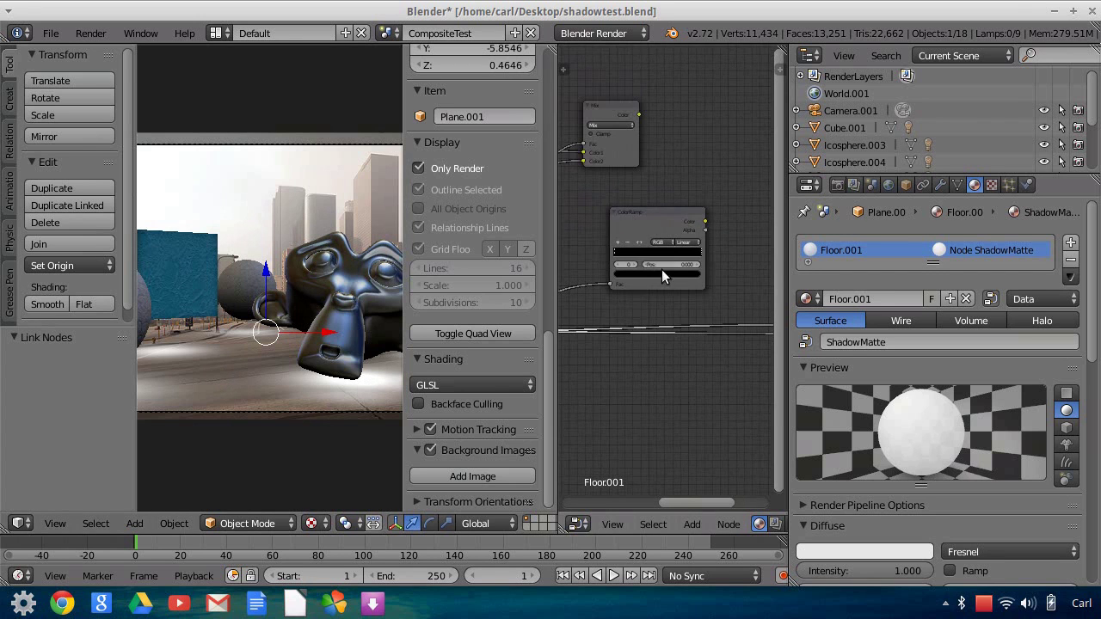
{"action": "mouse_move", "coordinate": [715, 273]}
{"action": "middle_mouse_down"}
{"action": "mouse_move", "coordinate": [623, 287]}
{"action": "mouse_move", "coordinate": [617, 255]}
{"action": "middle_mouse_up"}
{"action": "left_click_drag", "start_coordinate": [595, 231], "coordinate": [662, 303]}
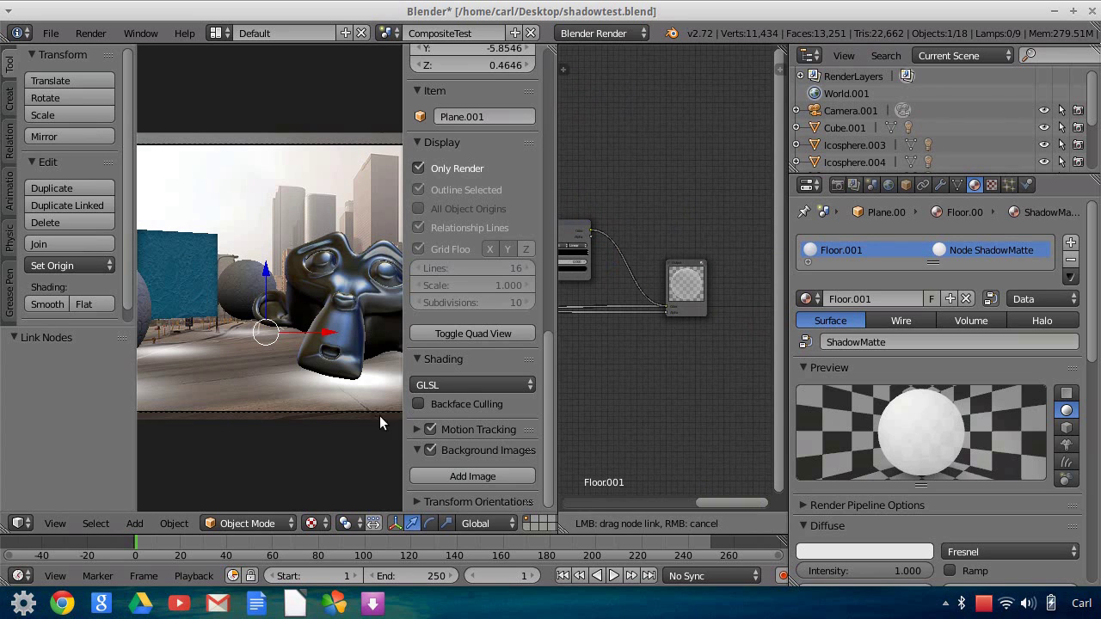
{"action": "left_click_drag", "start_coordinate": [329, 402], "coordinate": [332, 391]}
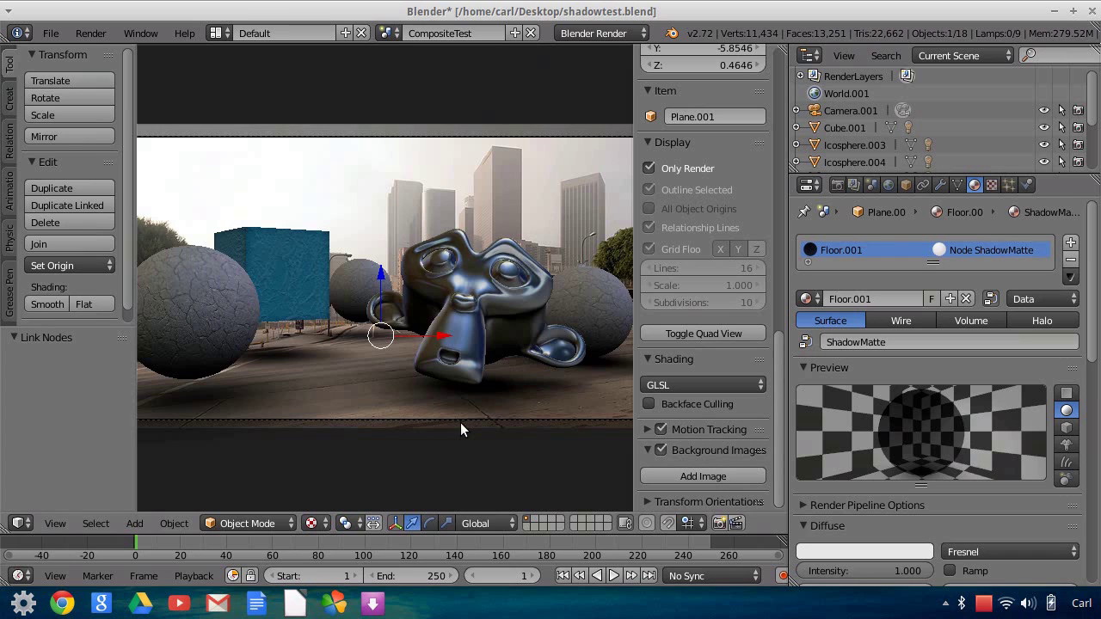
{"action": "scroll", "coordinate": [461, 422], "scroll_direction": "down", "scroll_amount": 1}
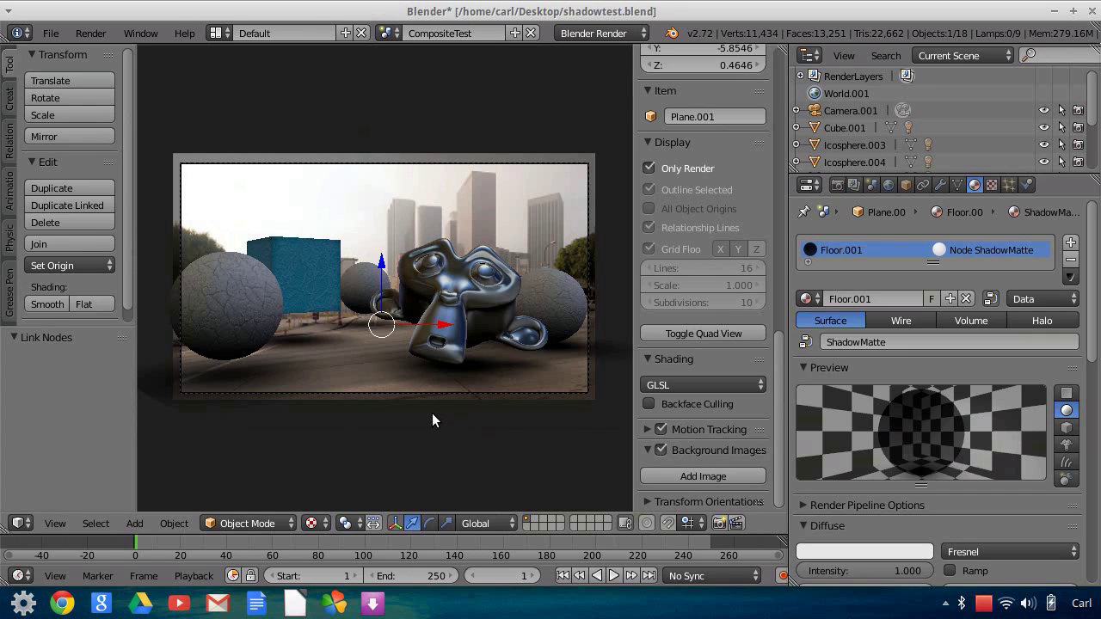
Render the camera view with F12, showing Suzanne, spheres and cube shadowing the street.
{"action": "scroll", "coordinate": [436, 414], "scroll_direction": "up", "scroll_amount": 1}
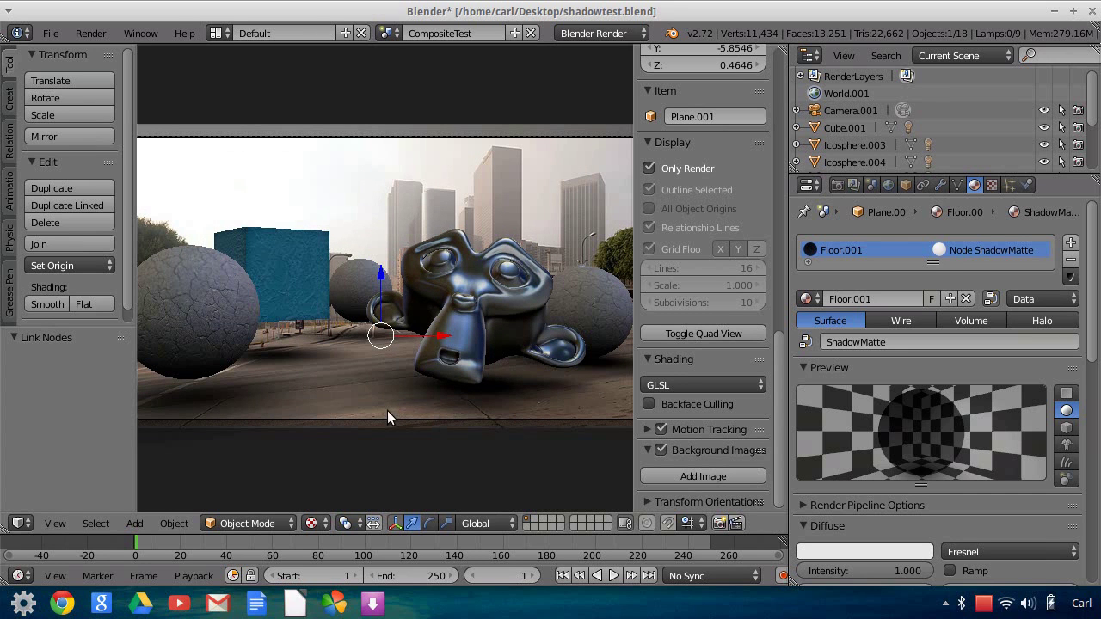
{"action": "scroll", "coordinate": [387, 416], "scroll_direction": "down", "scroll_amount": 1}
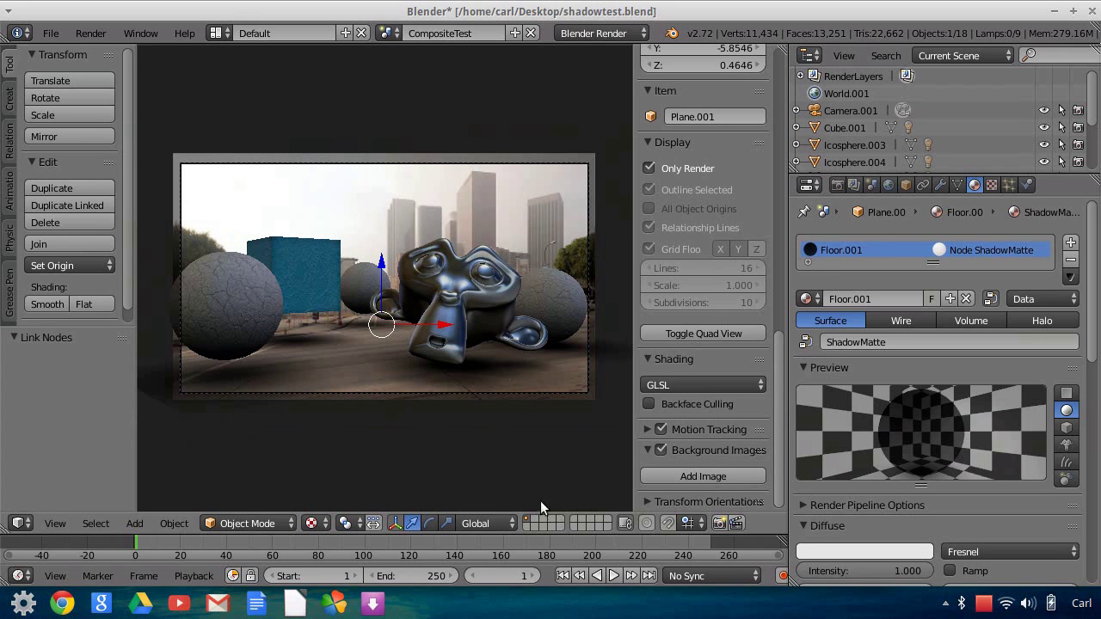
{"action": "key", "text": "F12"}
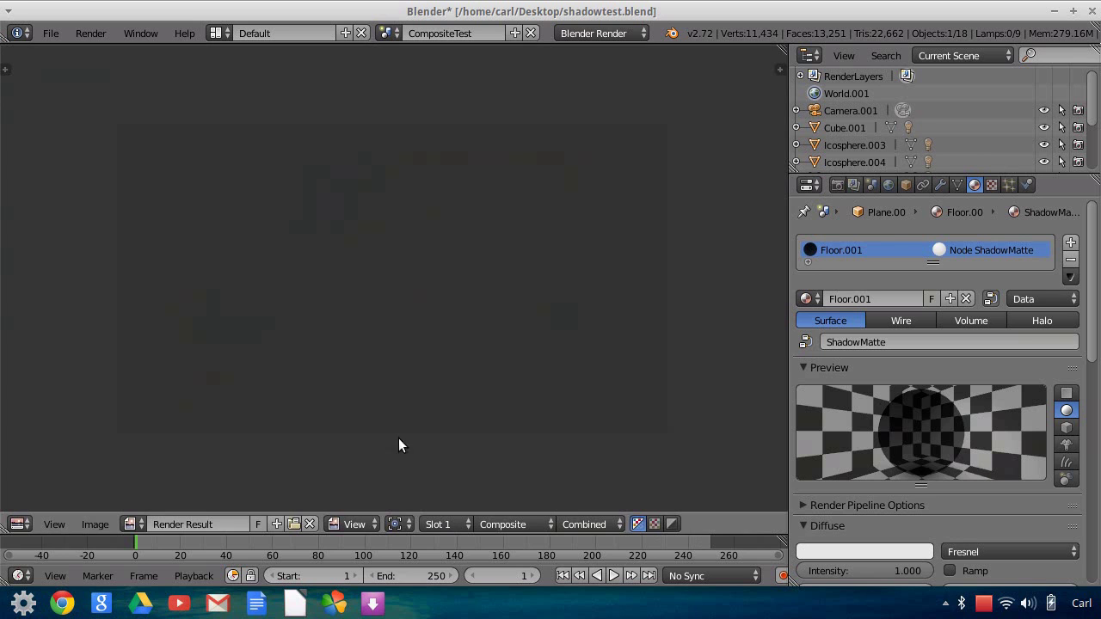
{"action": "scroll", "coordinate": [406, 431], "scroll_direction": "up", "scroll_amount": 1}
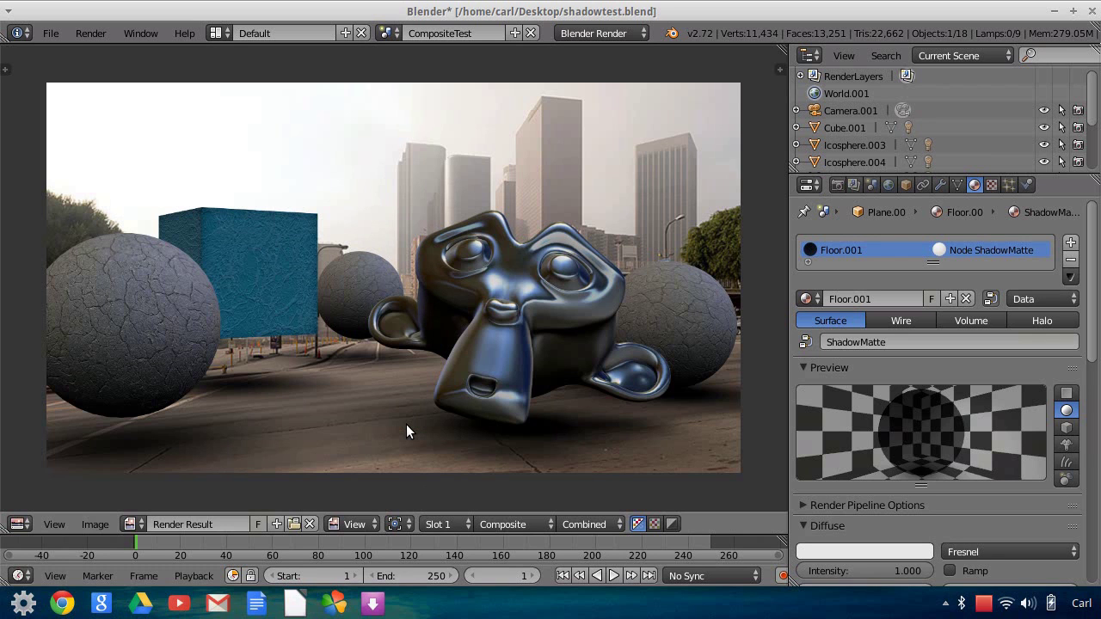
{"action": "scroll", "coordinate": [406, 431], "scroll_direction": "down", "scroll_amount": 1}
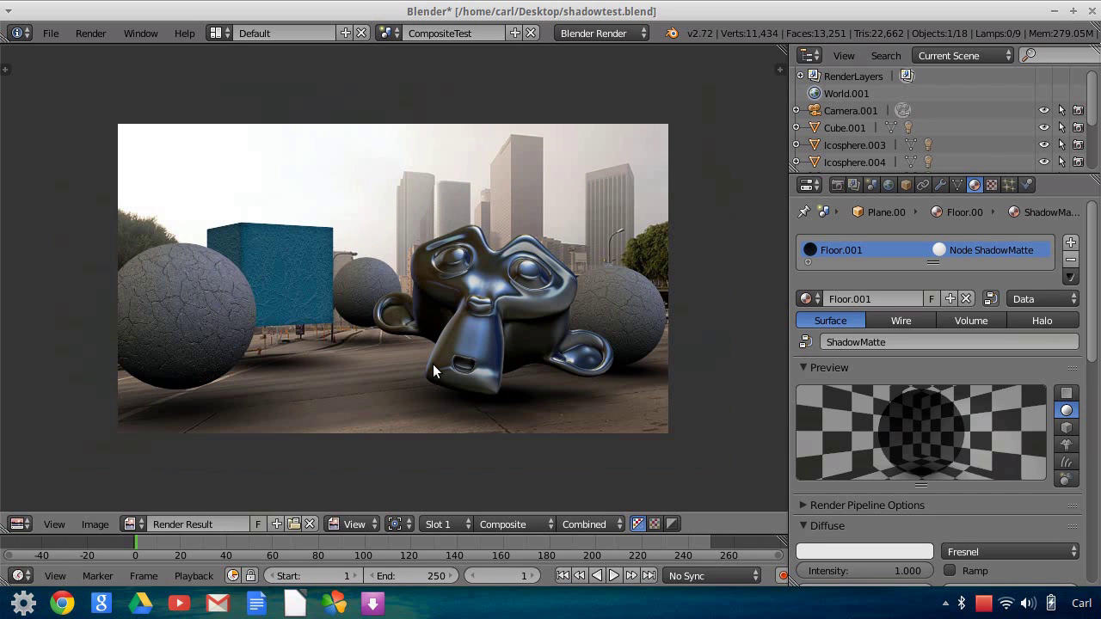
{"action": "scroll", "coordinate": [433, 365], "scroll_direction": "down", "scroll_amount": 1}
Switch the render area's editor type back to the 3D View.
{"action": "left_click", "coordinate": [19, 524]}
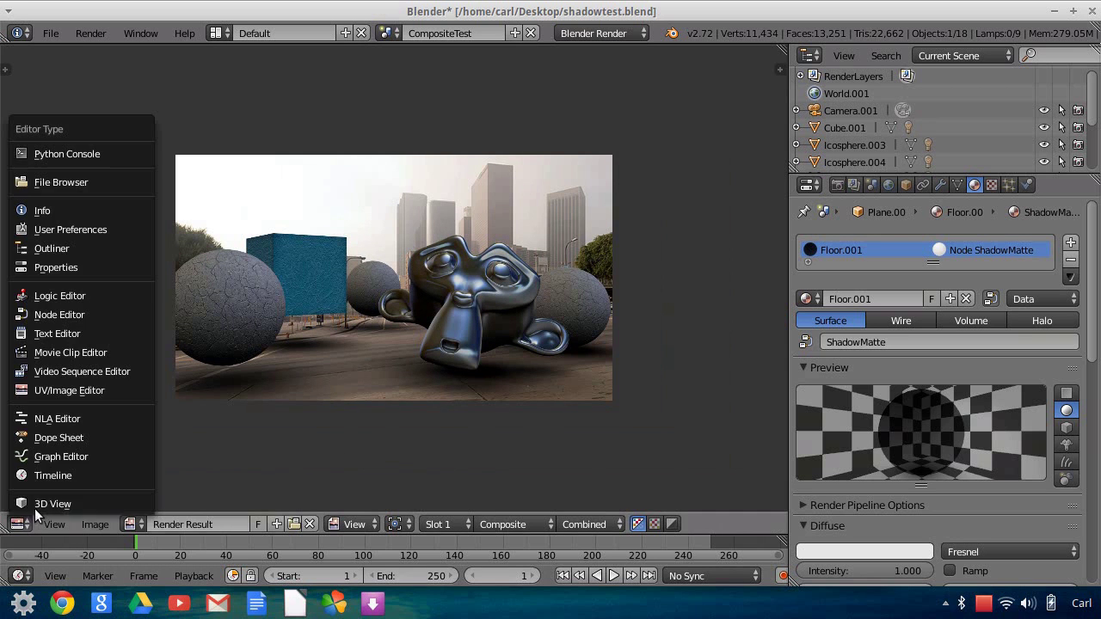
{"action": "left_click", "coordinate": [41, 501]}
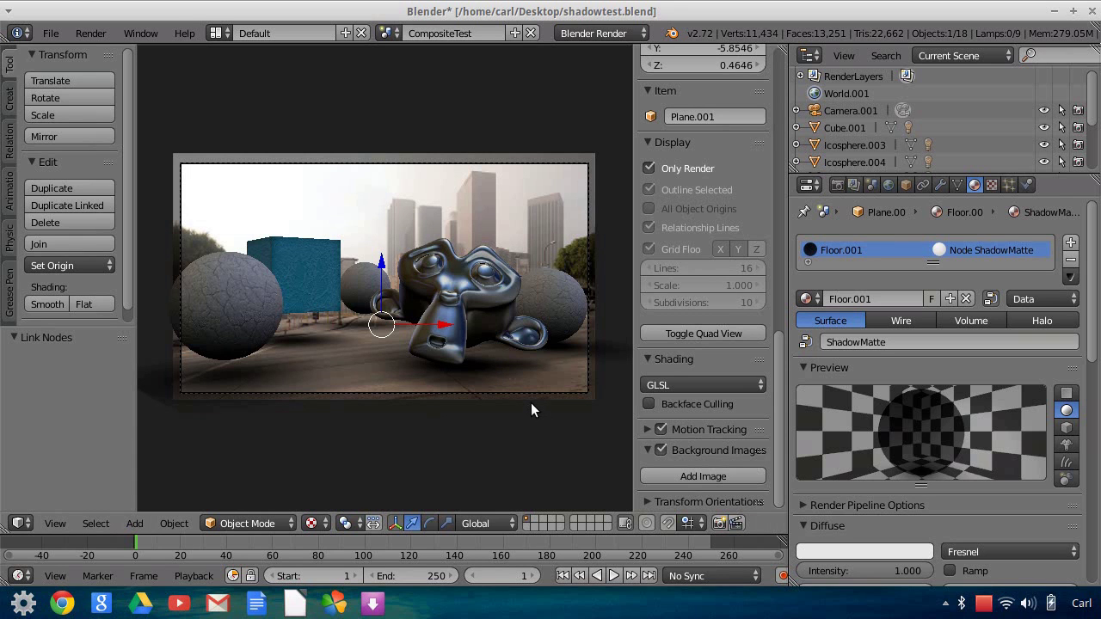
{"action": "scroll", "coordinate": [523, 413], "scroll_direction": "up", "scroll_amount": 1}
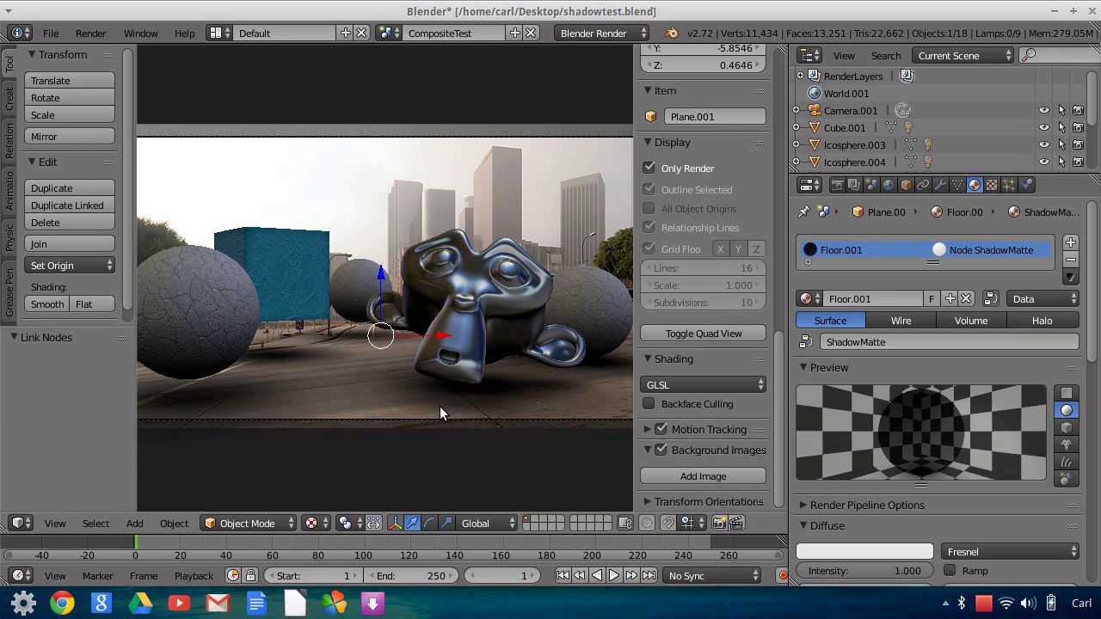
{"action": "scroll", "coordinate": [494, 425], "scroll_direction": "down", "scroll_amount": 1}
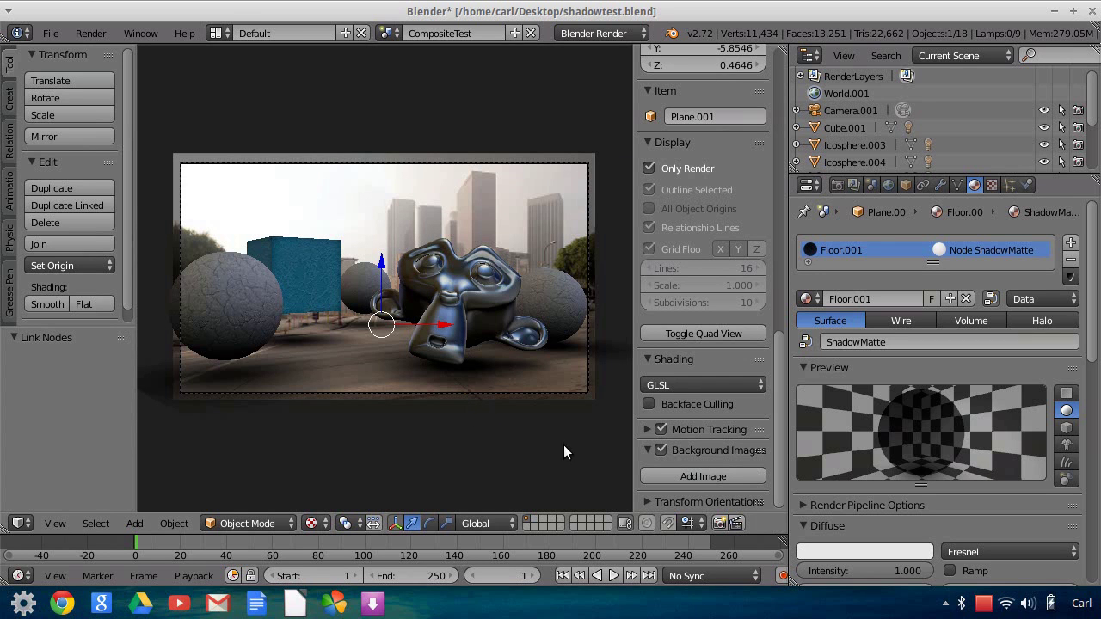
Make an OpenGL render of the camera view, then return the area to 3D View.
{"action": "left_click", "coordinate": [719, 524]}
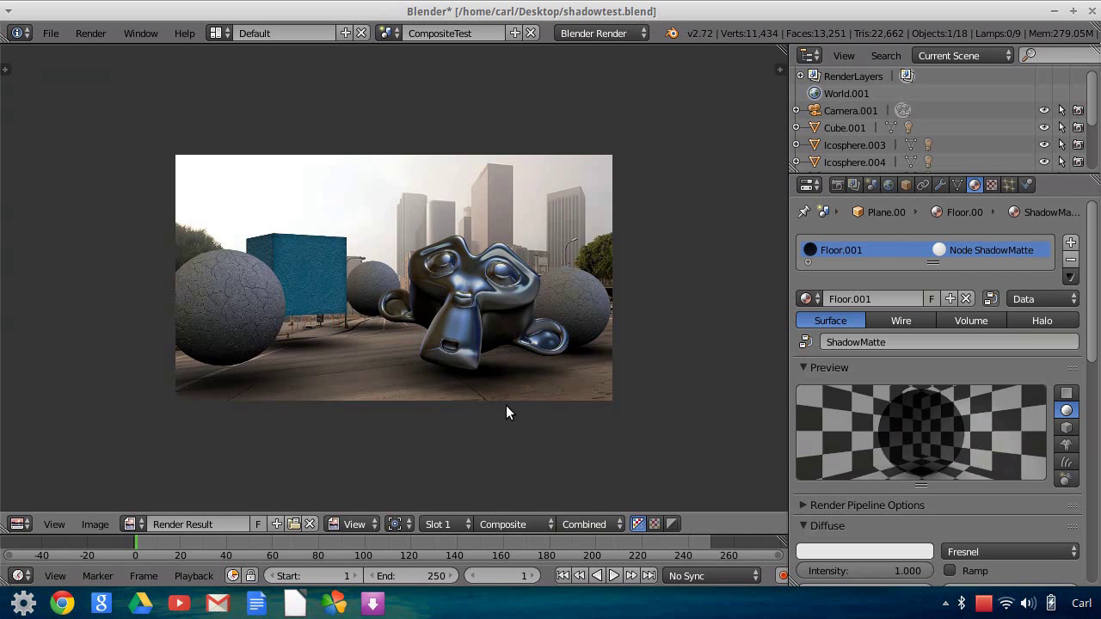
{"action": "scroll", "coordinate": [505, 406], "scroll_direction": "up", "scroll_amount": 2}
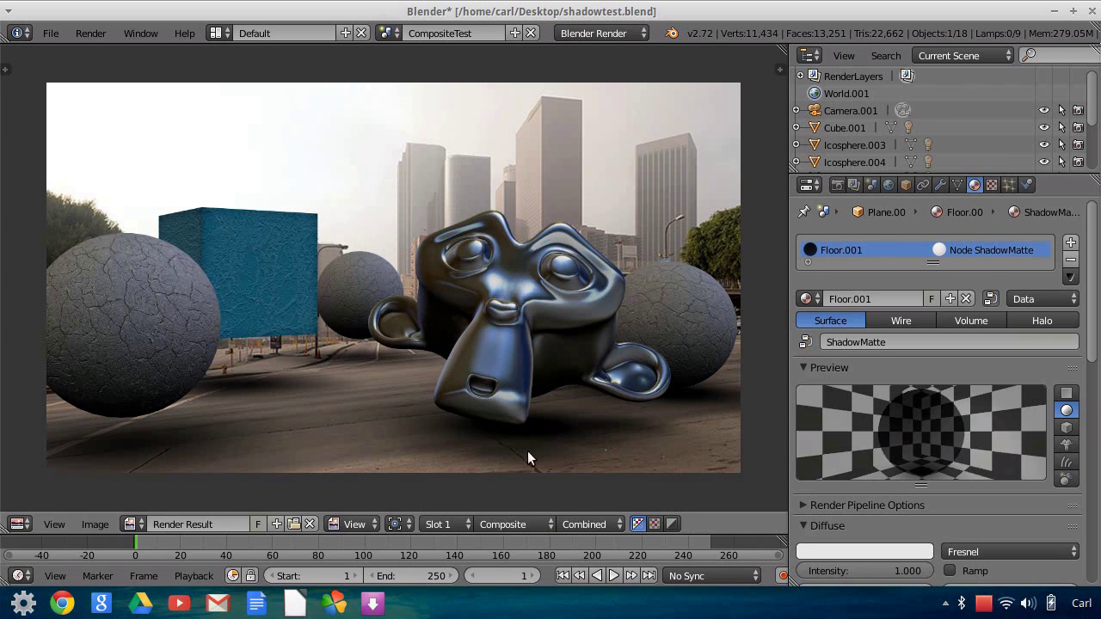
{"action": "scroll", "coordinate": [582, 386], "scroll_direction": "down", "scroll_amount": 1}
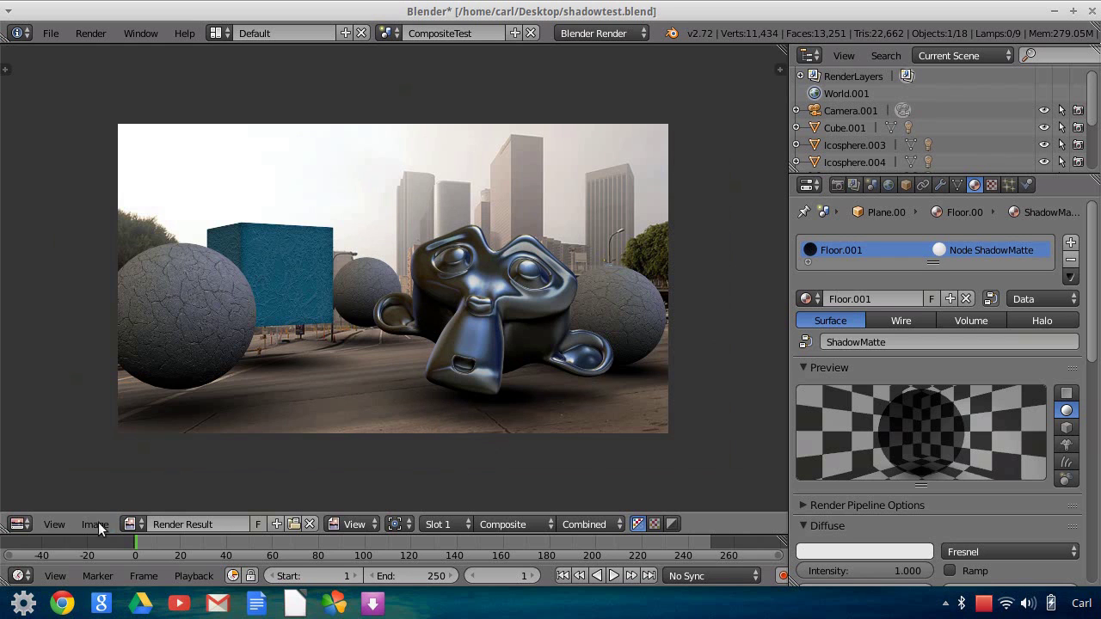
{"action": "left_click", "coordinate": [19, 525]}
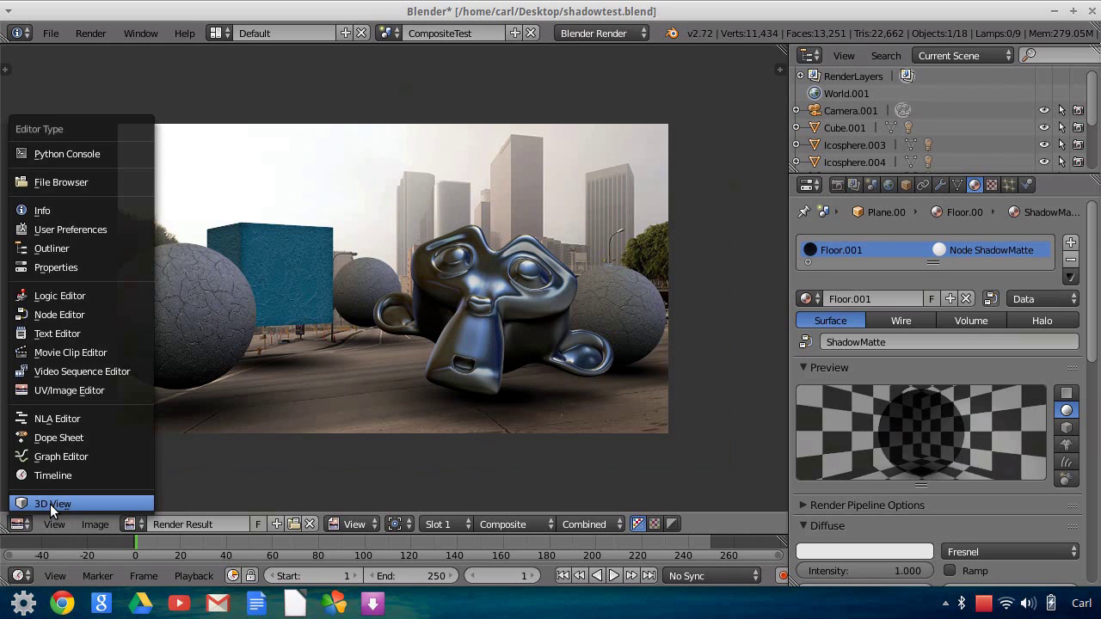
{"action": "left_click", "coordinate": [50, 504]}
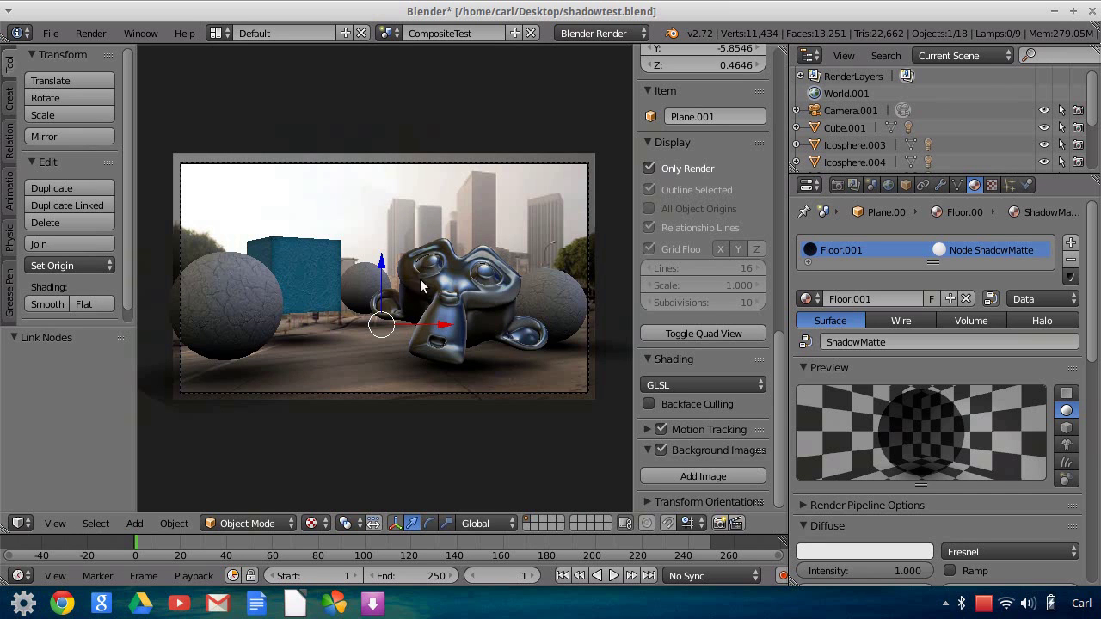